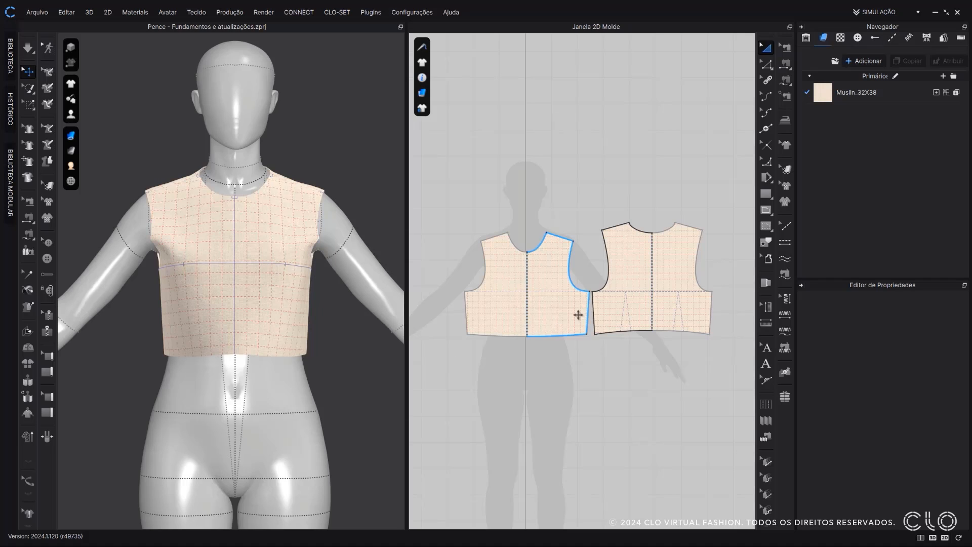
Add a point on the front piece's hem about 9.5 cm from the centre front line.
left_click(761, 128)
left_click(764, 129)
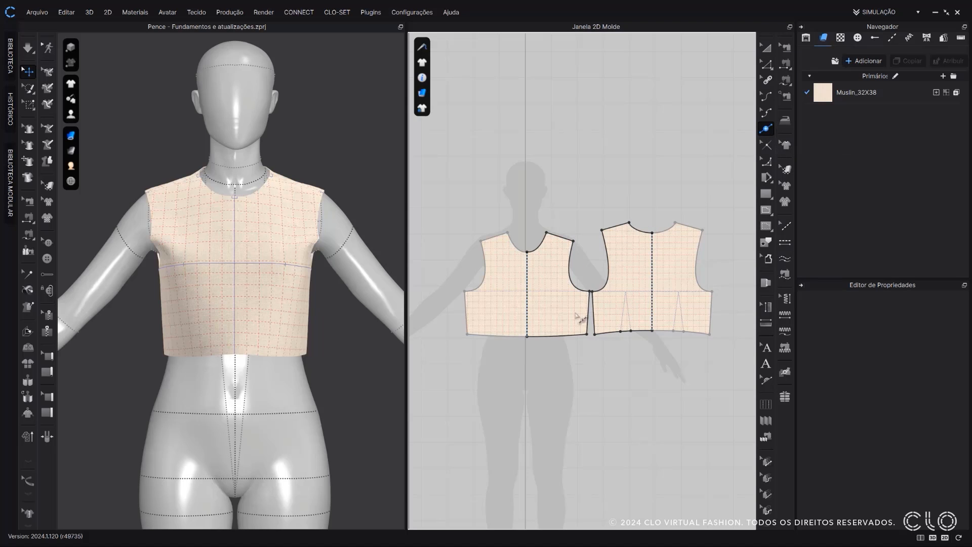
scroll(578, 317, "up", 5)
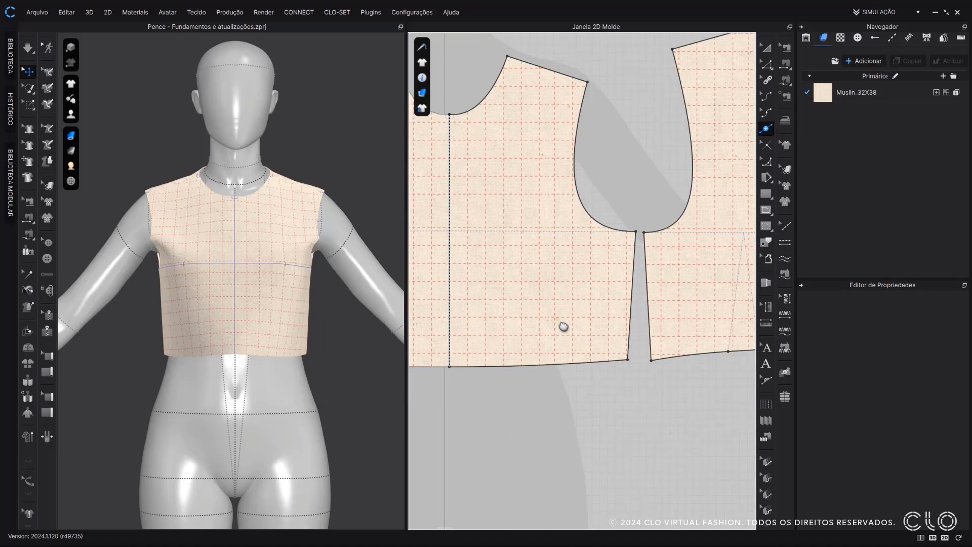
middle_click_drag(564, 327, 627, 374)
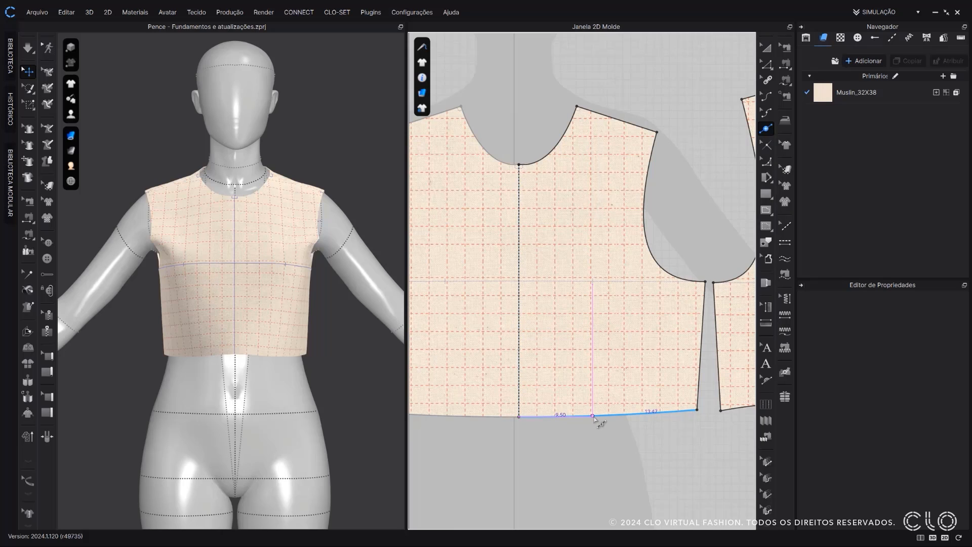
left_click(592, 416)
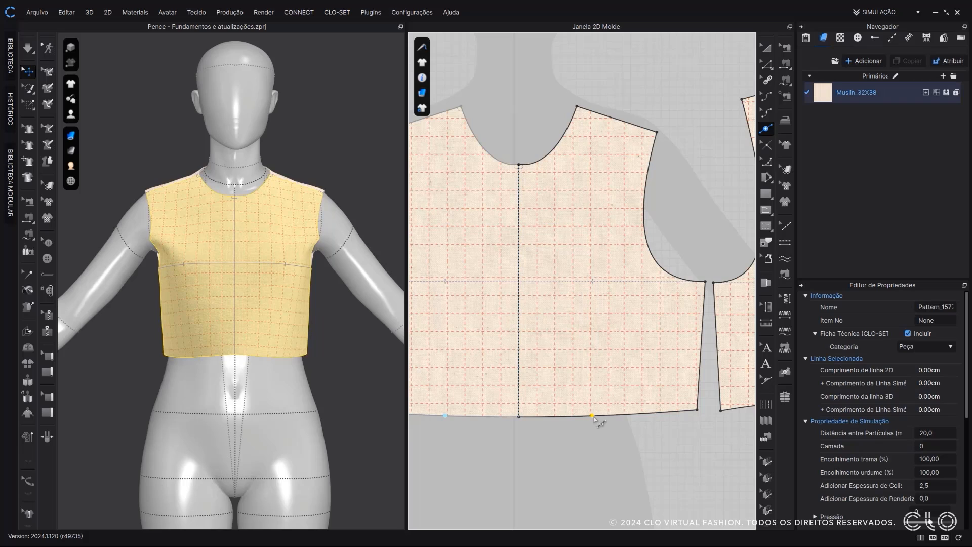
Create a dart at the new front hem point with a total width of 4 cm and a length of 14 cm.
left_click(763, 63)
left_click(804, 65)
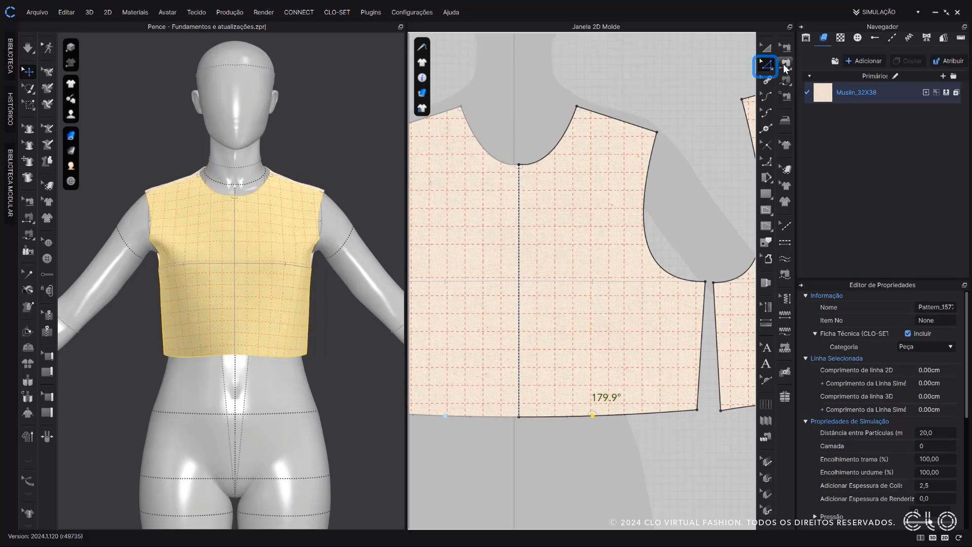
right_click(593, 415)
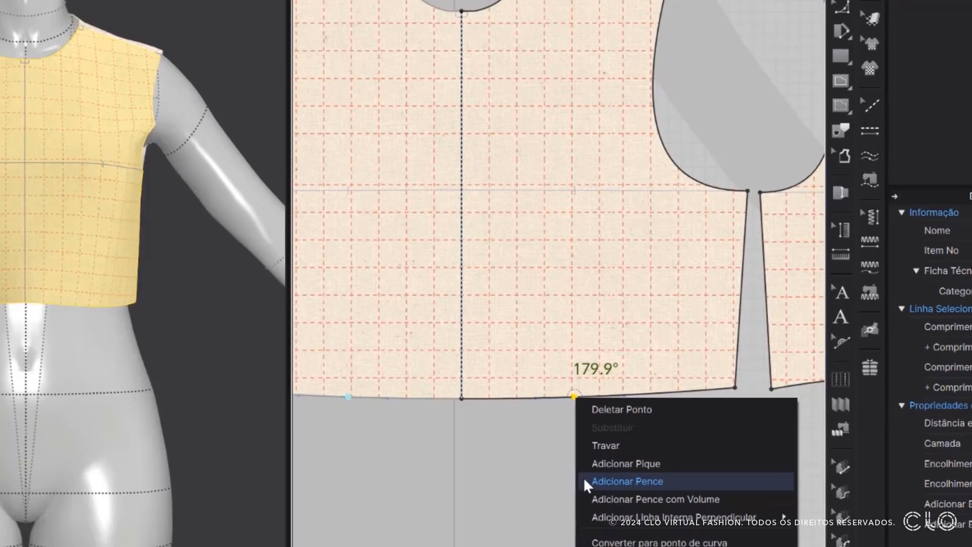
left_click(585, 481)
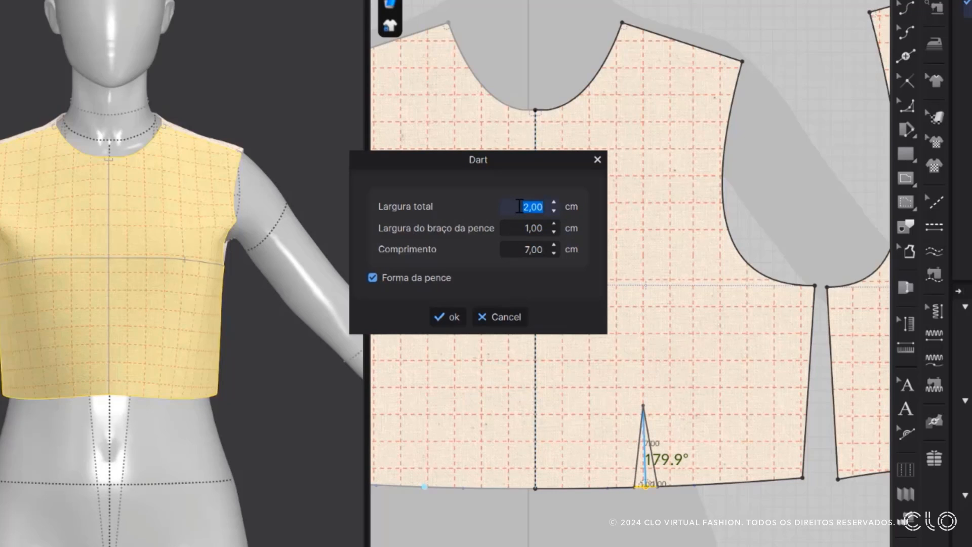
type("4")
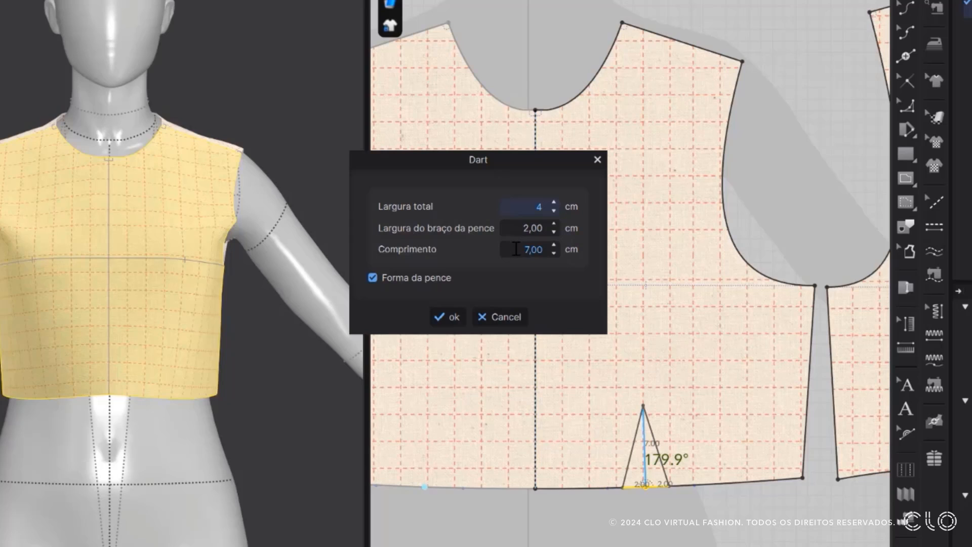
left_click(516, 249)
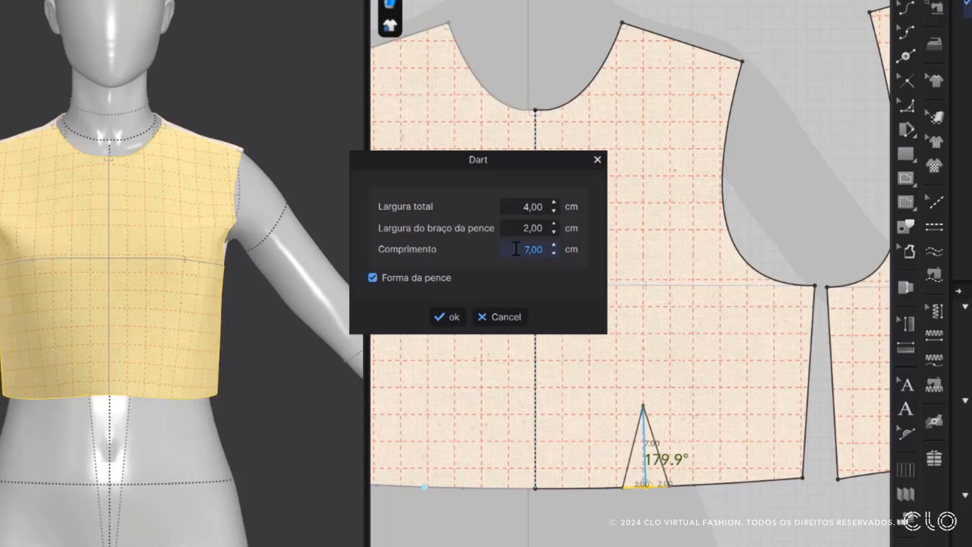
left_click_drag(516, 249, 552, 244)
type("14")
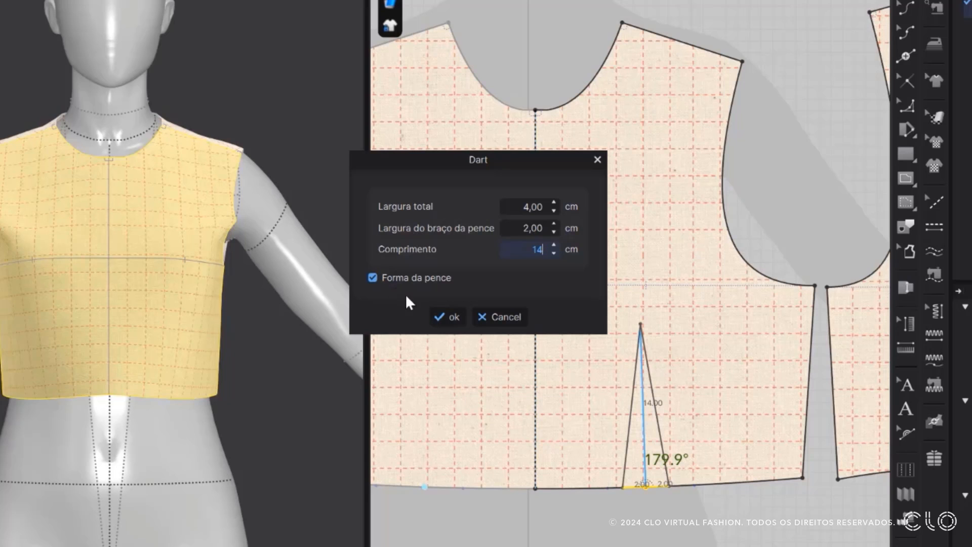
left_click(441, 318)
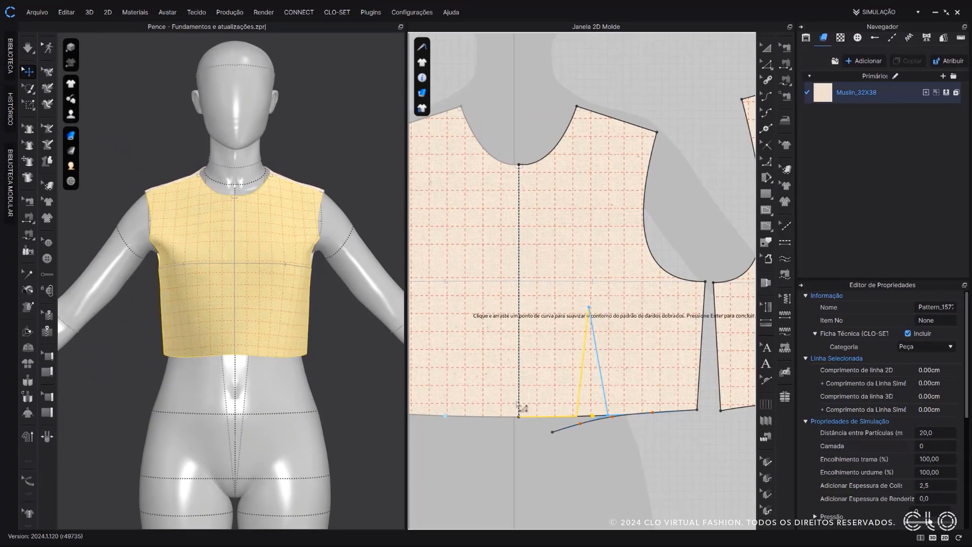
Check the smoothed hem contour around the front waist dart and accept it to complete the dart.
scroll(696, 539, "up", 5)
scroll(610, 395, "up", 2)
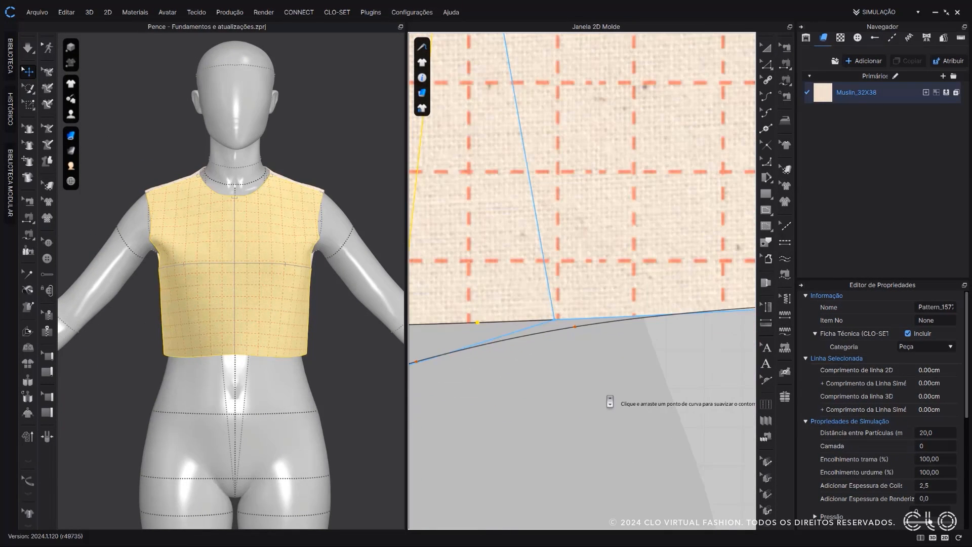
scroll(608, 393, "down", 4)
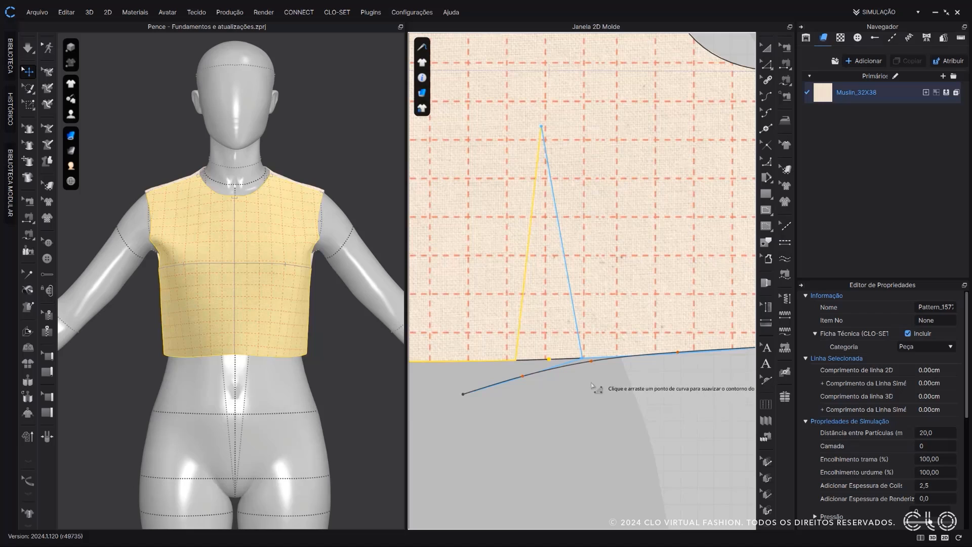
scroll(607, 391, "up", 7)
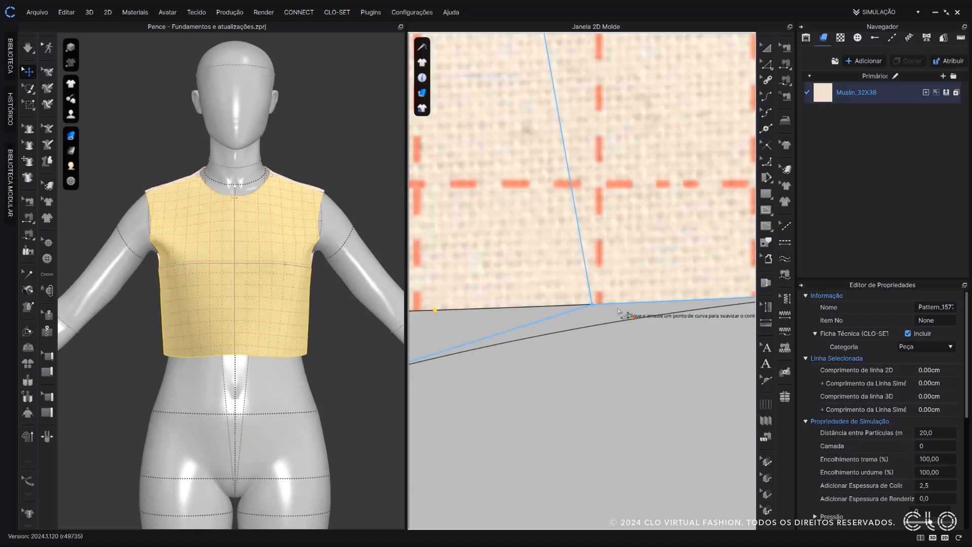
scroll(627, 314, "down", 3)
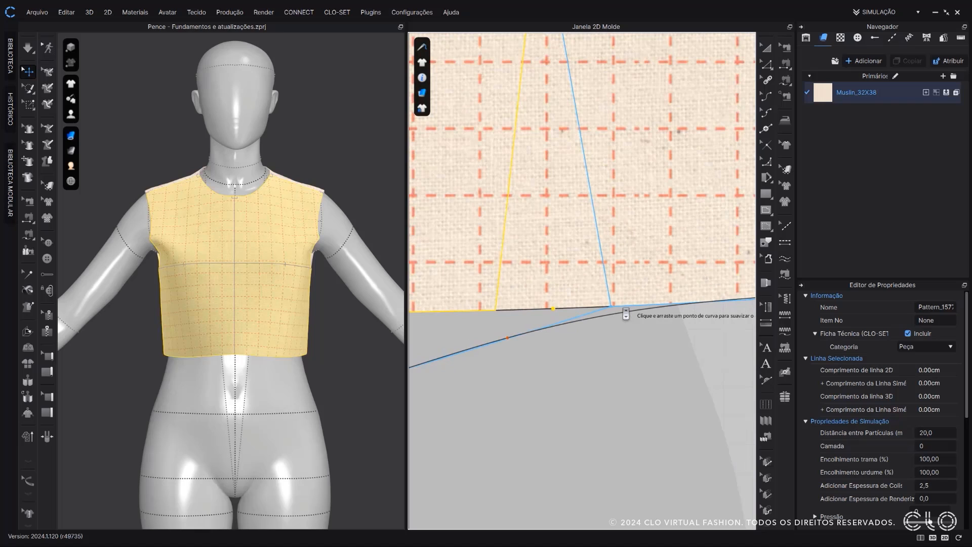
scroll(626, 314, "down", 1)
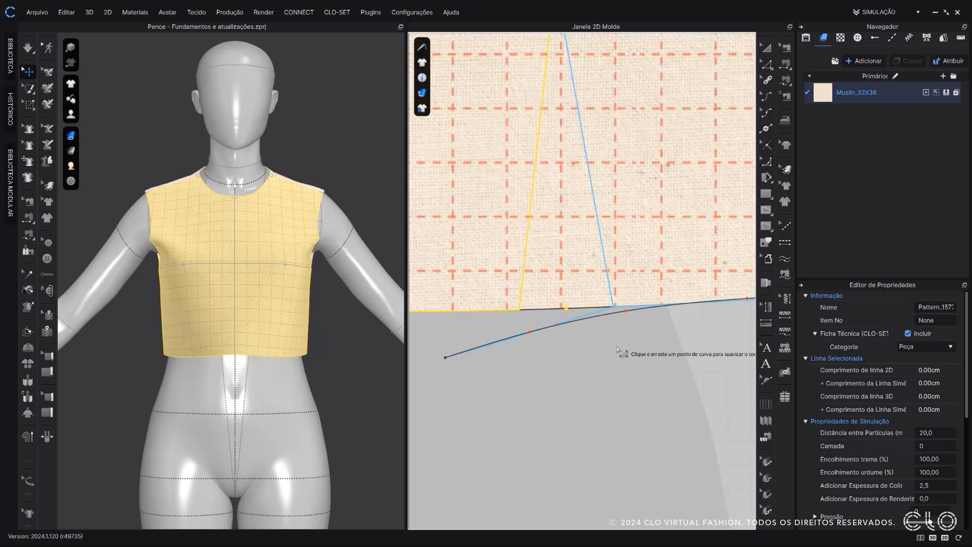
middle_click_drag(615, 344, 560, 358)
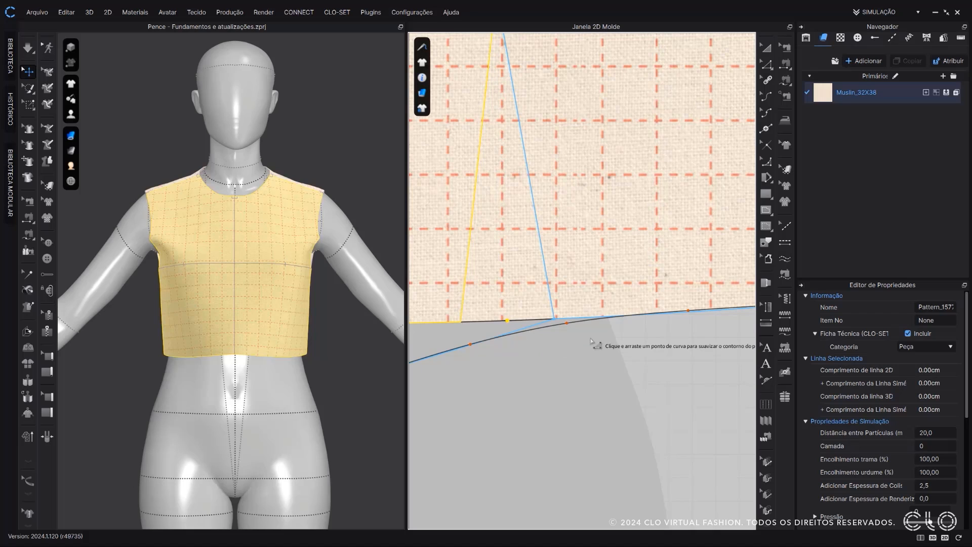
scroll(584, 342, "down", 5)
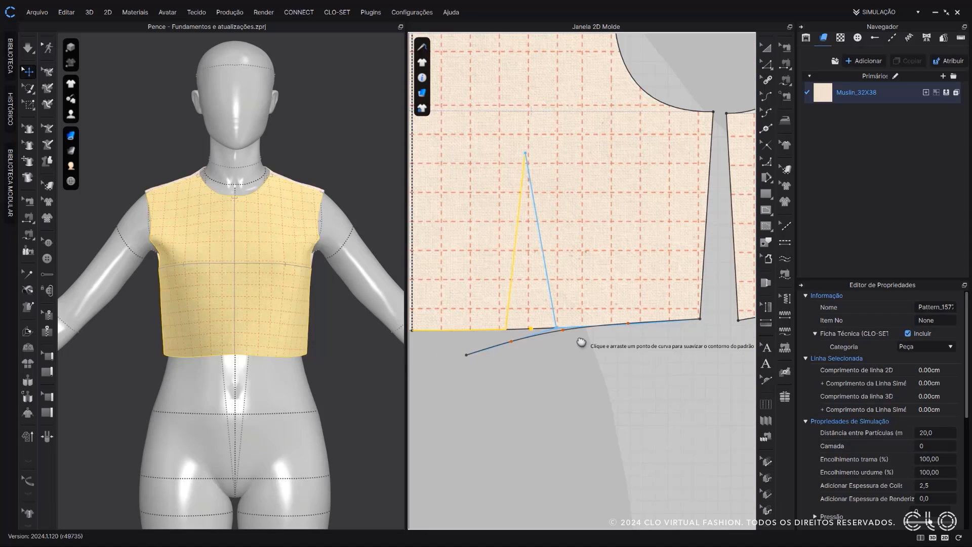
middle_click_drag(580, 343, 606, 345)
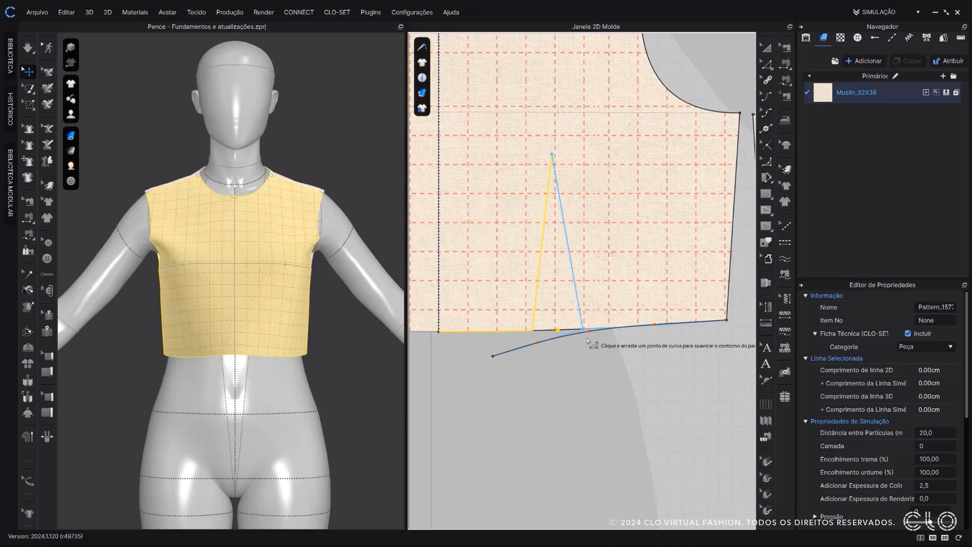
left_click(588, 341)
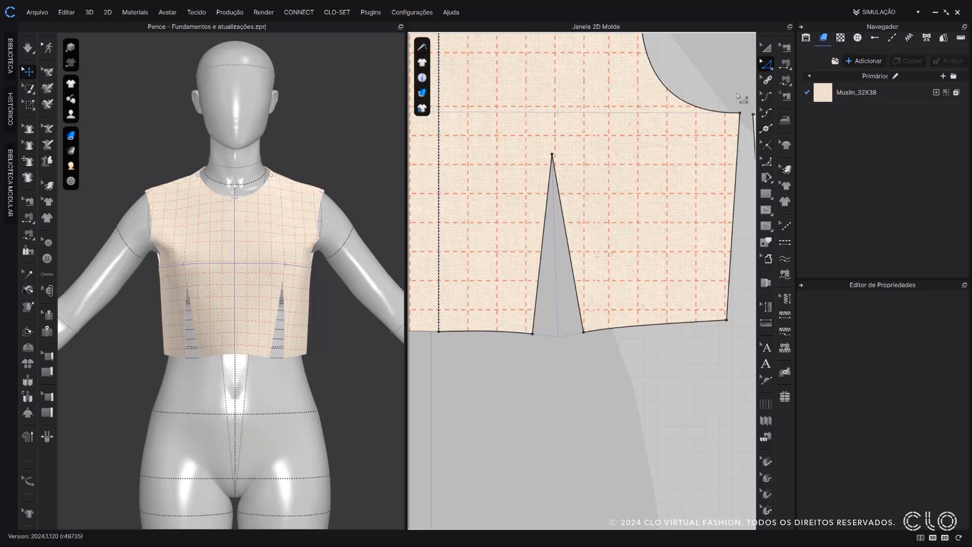
Inspect the sewing between the two legs of the front waist dart with Edit Sewing.
left_click(785, 48)
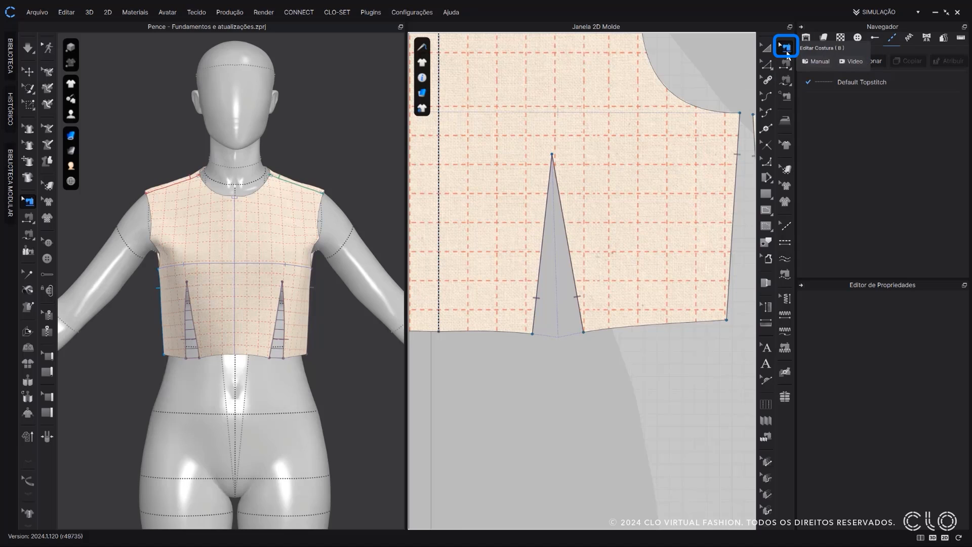
left_click(563, 213)
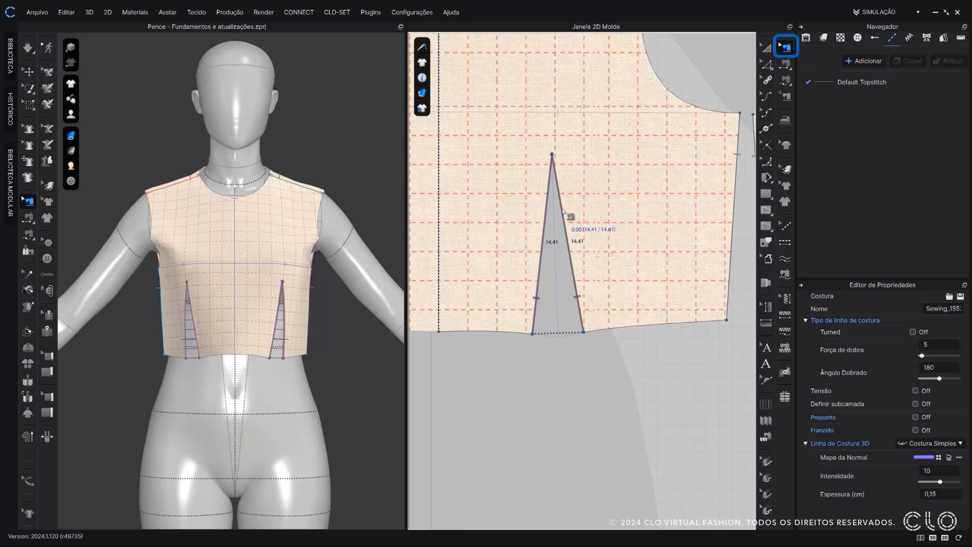
left_click(576, 389)
Simulate the garment to close the front waist darts, stop the simulation and display the seams.
left_click(30, 47)
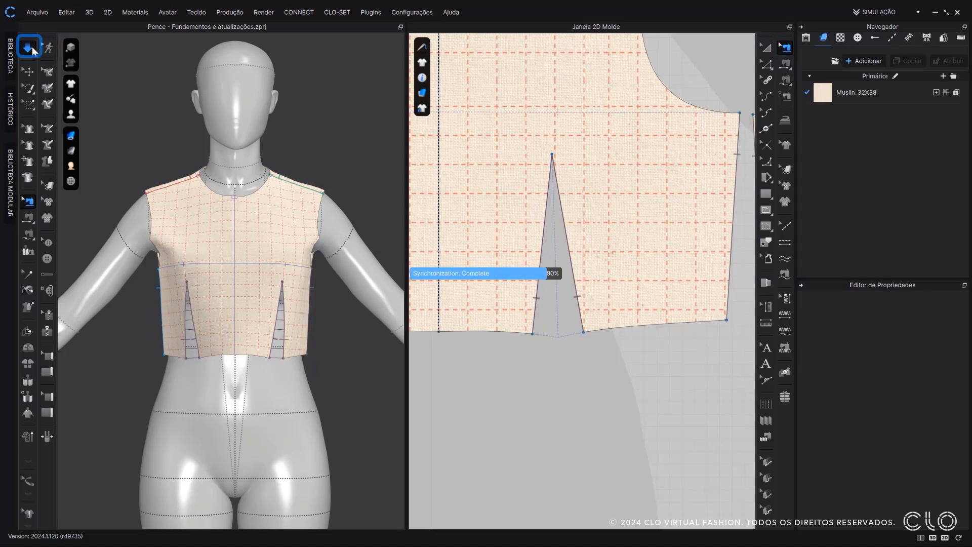
scroll(582, 329, "down", 5)
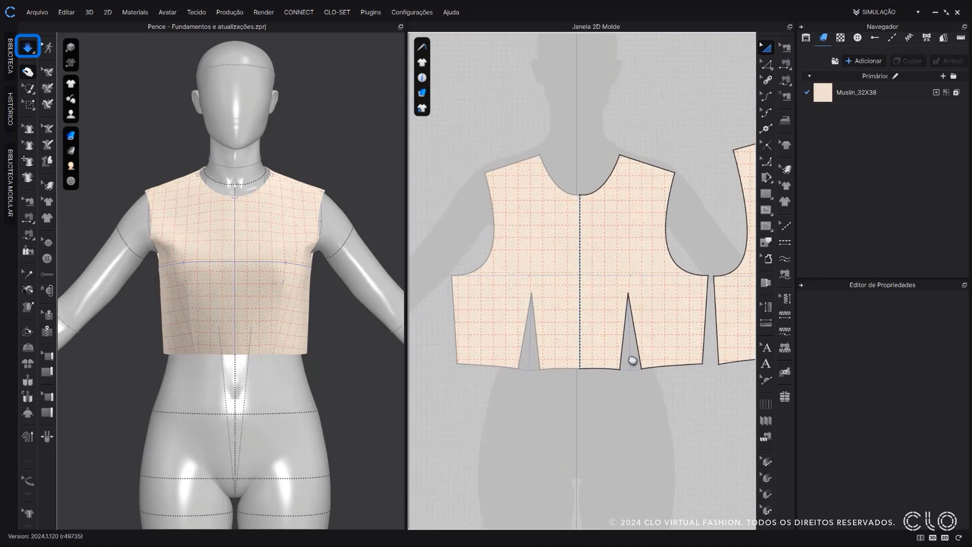
scroll(633, 360, "up", 2)
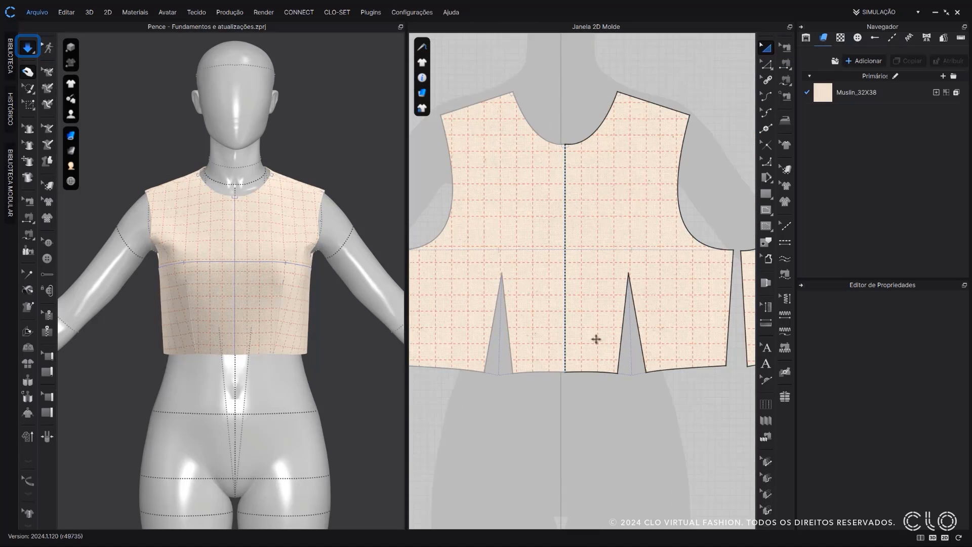
left_click(31, 50)
key("b")
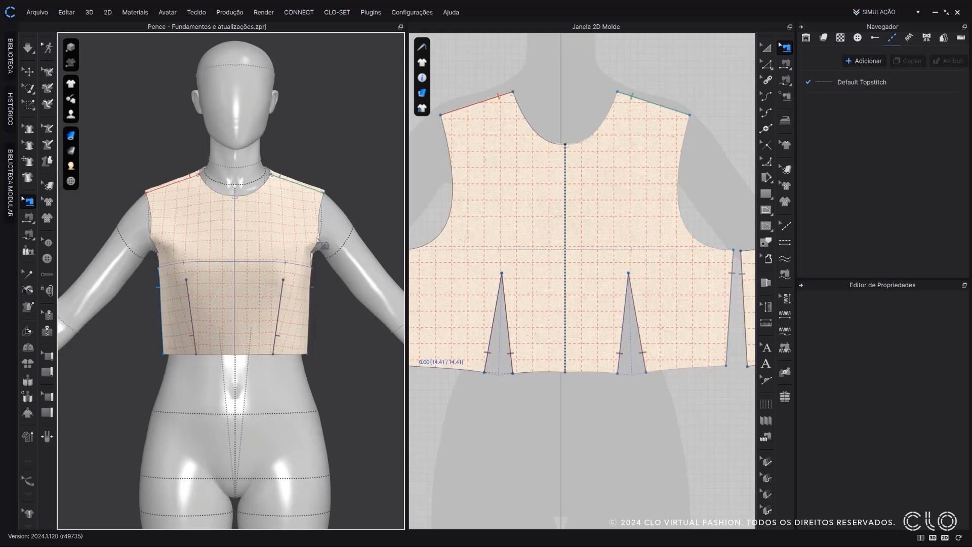
Add a point midway along the front piece's armhole curve.
left_click(764, 129)
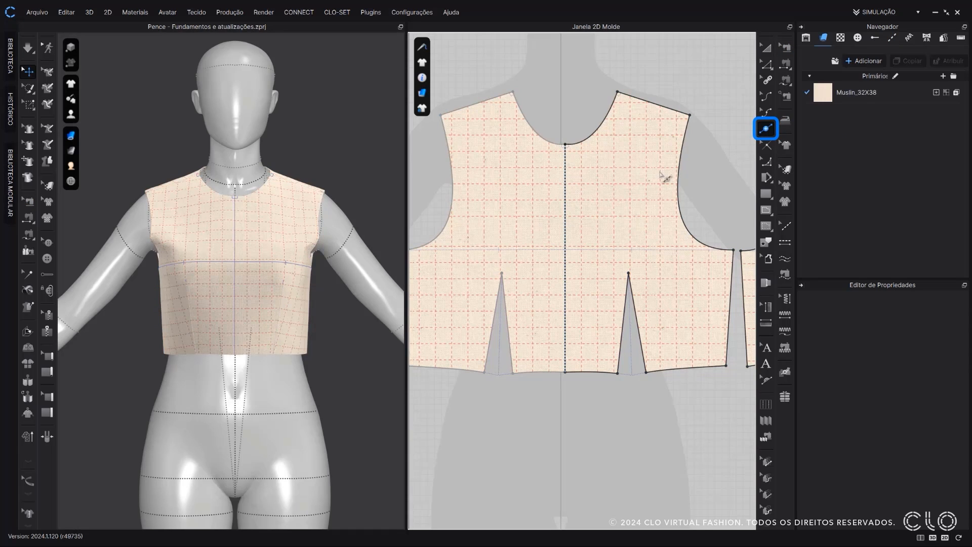
left_click(317, 239)
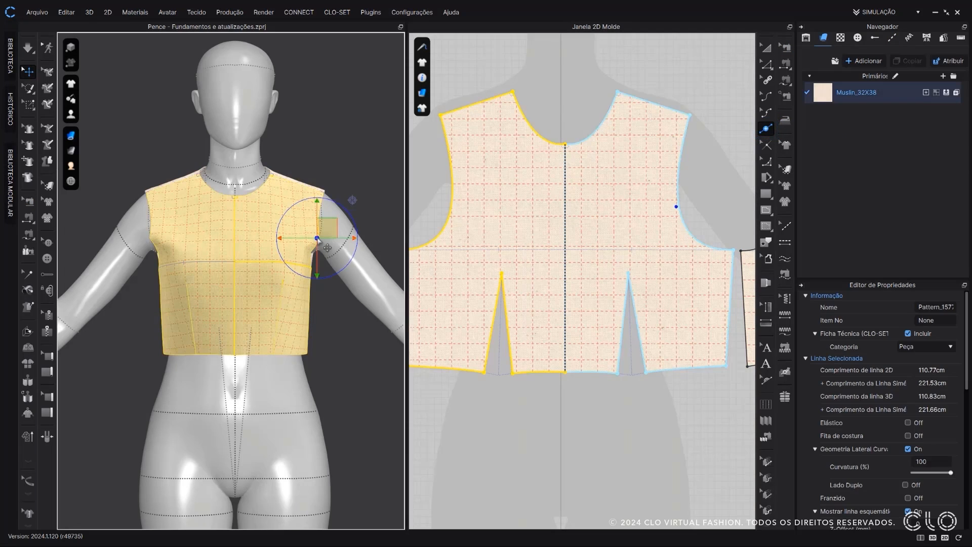
left_click(679, 208)
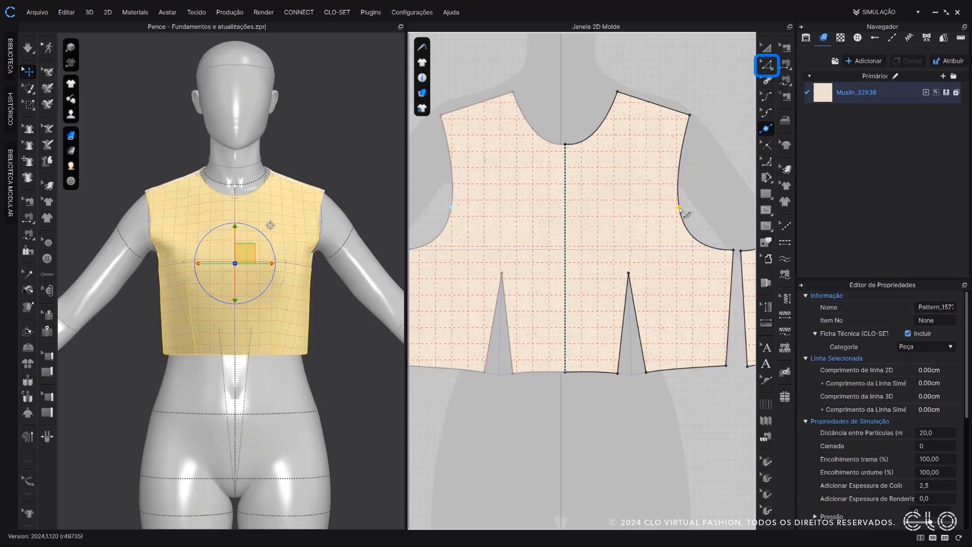
Create a dart at the new armhole point with a total width of 3 cm and a length of 8 cm.
left_click(763, 69)
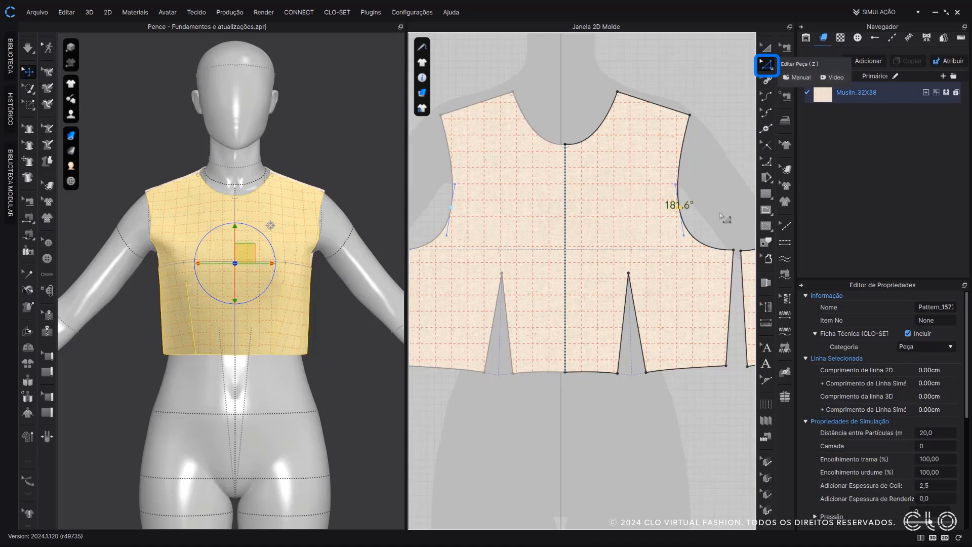
right_click(679, 214)
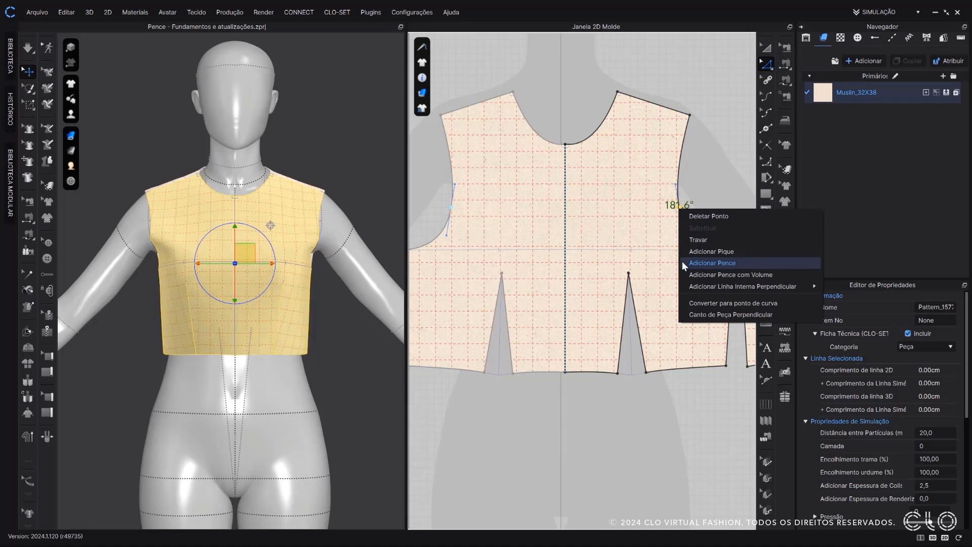
left_click(685, 263)
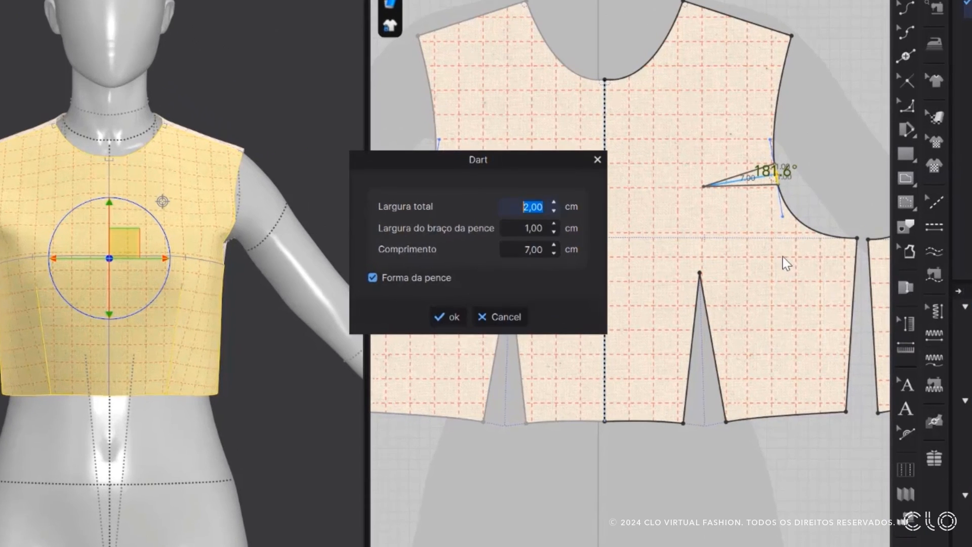
type("3")
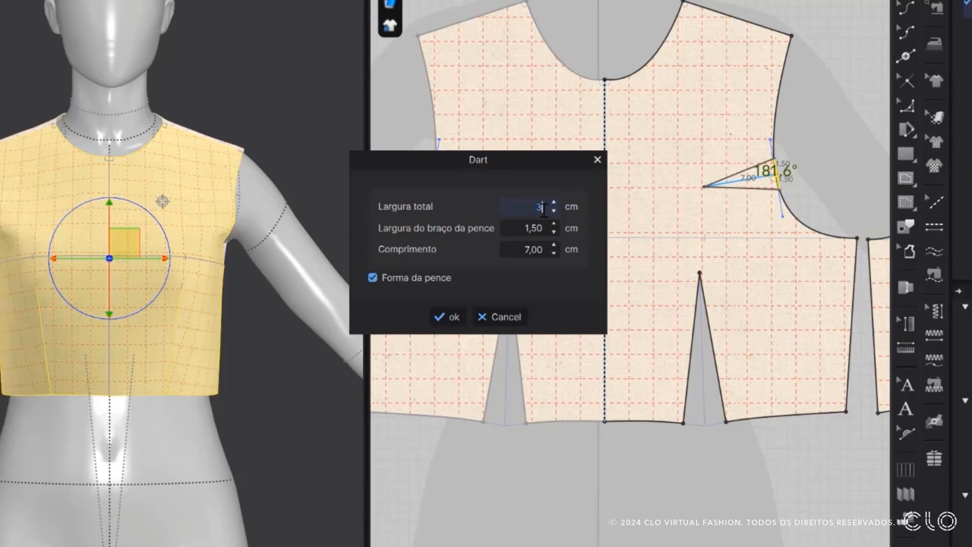
left_click_drag(521, 252, 566, 248)
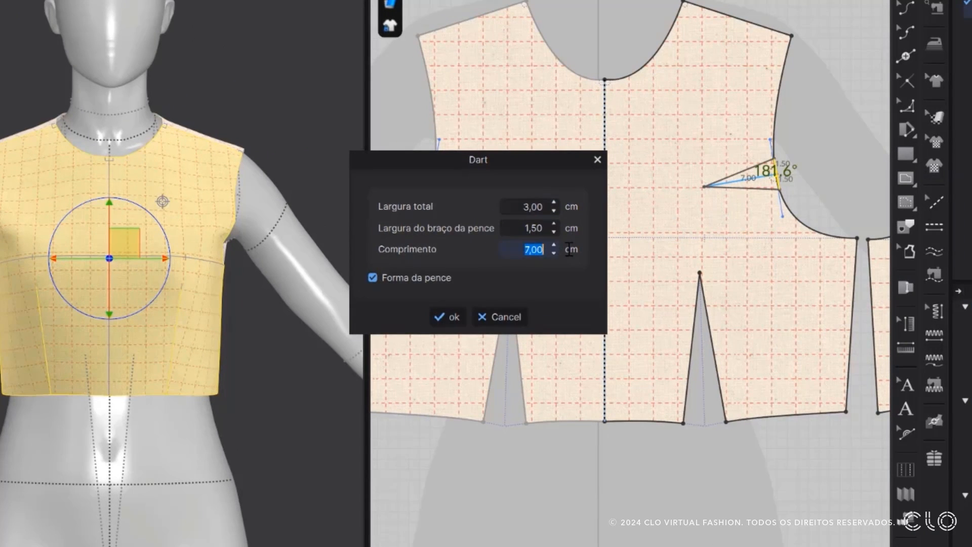
type("8")
left_click(449, 318)
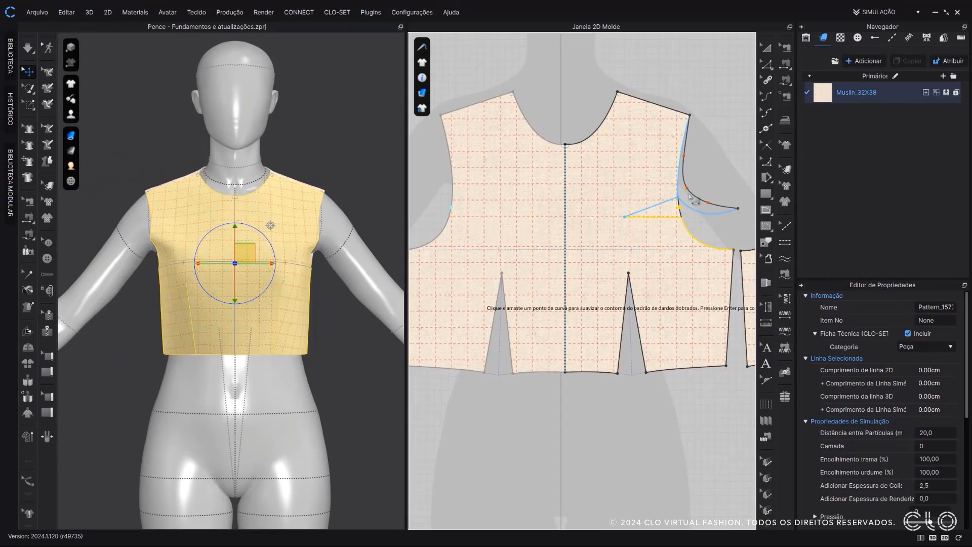
Smooth the folded armhole contour by moving its curve points toward the original armhole line, and apply the new dart's shape.
scroll(690, 197, "up", 5)
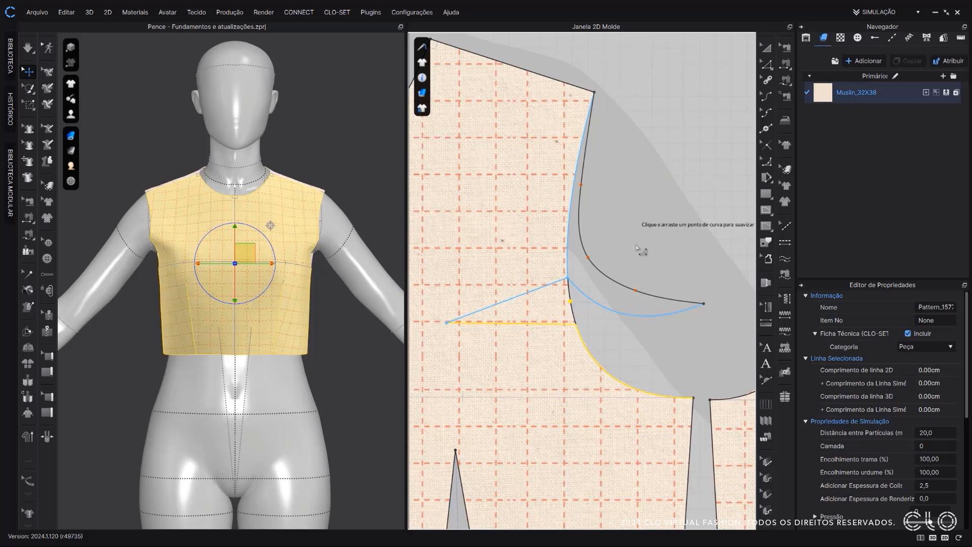
left_click_drag(637, 293, 642, 316)
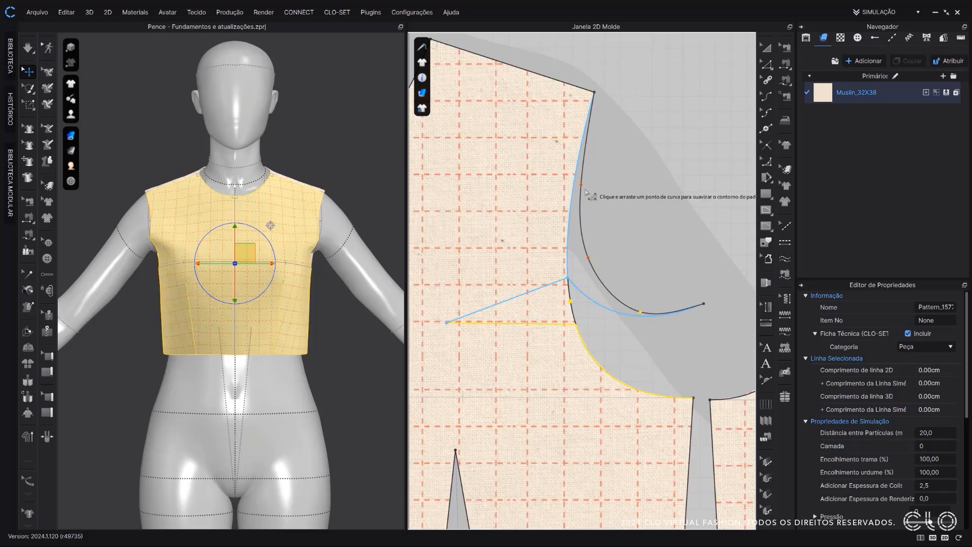
left_click_drag(580, 185, 575, 183)
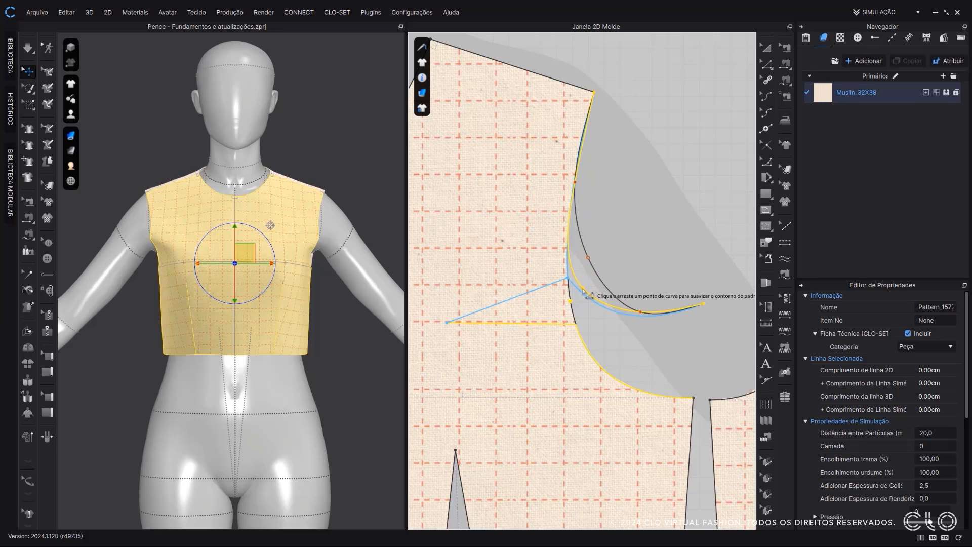
left_click_drag(583, 289, 582, 289)
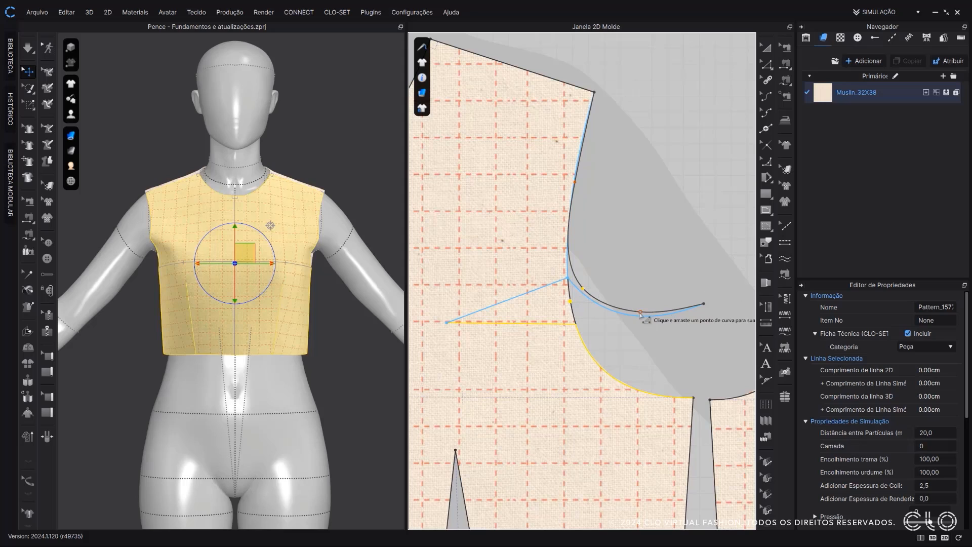
left_click_drag(640, 313, 646, 320)
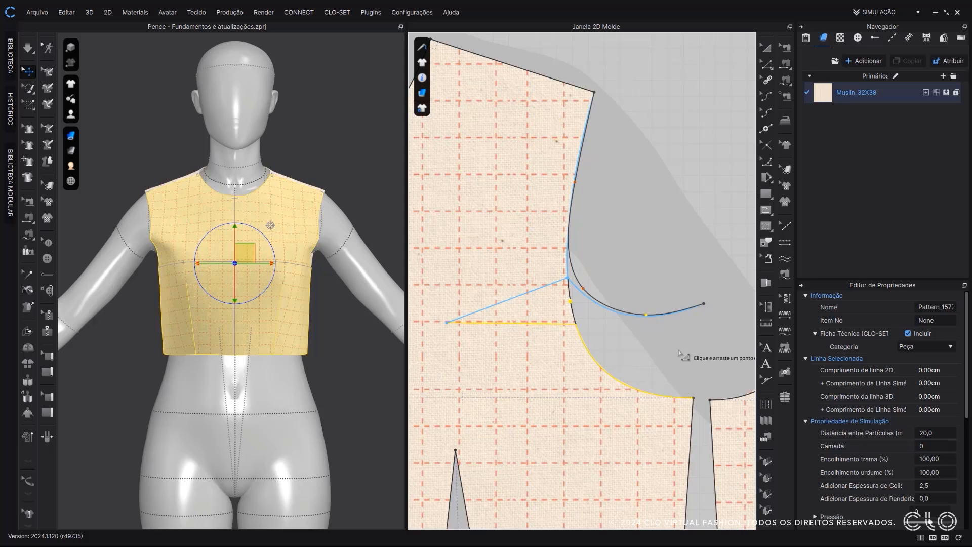
key("z")
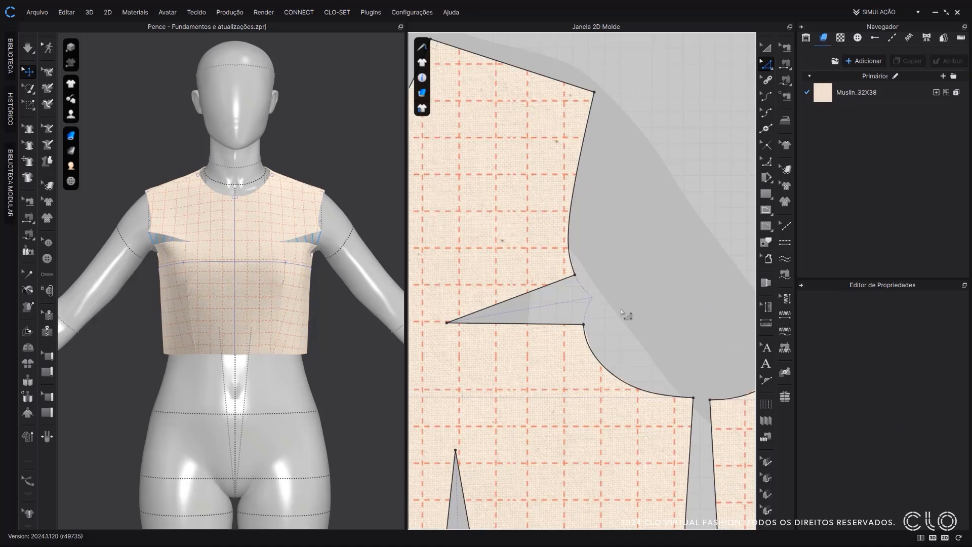
Move the armhole dart's tip down to the bust line, above the point of the front waist dart.
scroll(624, 312, "down", 3)
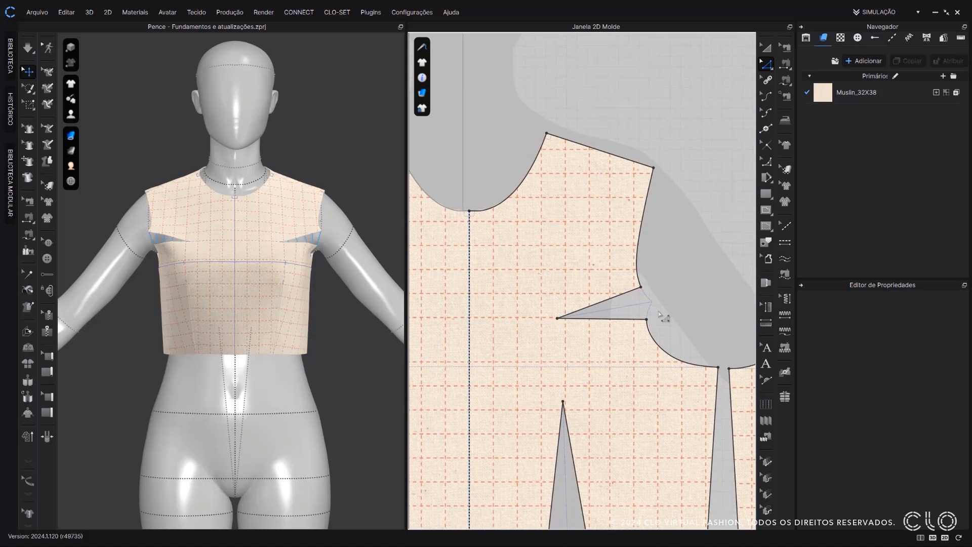
scroll(659, 318, "down", 2)
middle_click_drag(656, 317, 688, 285)
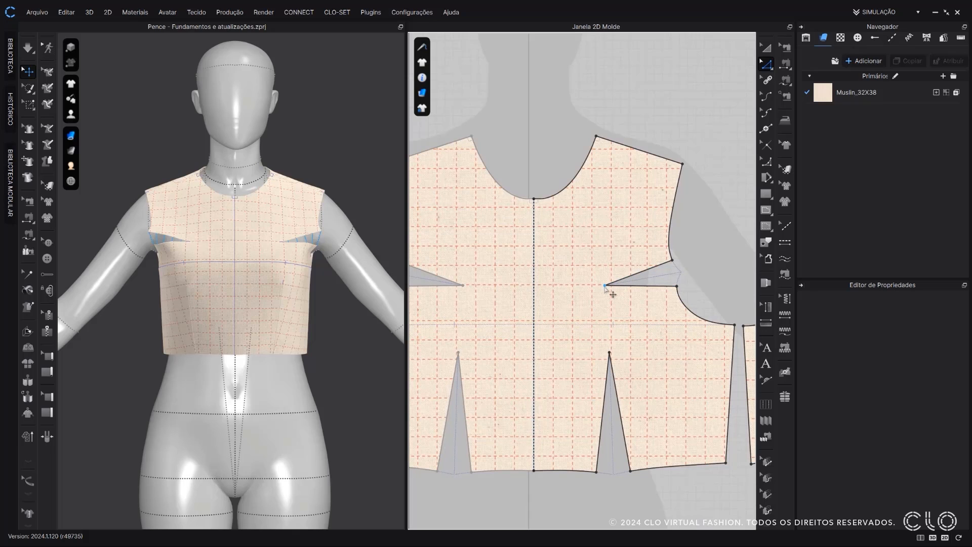
left_click_drag(605, 286, 614, 321)
scroll(686, 274, "up", 2)
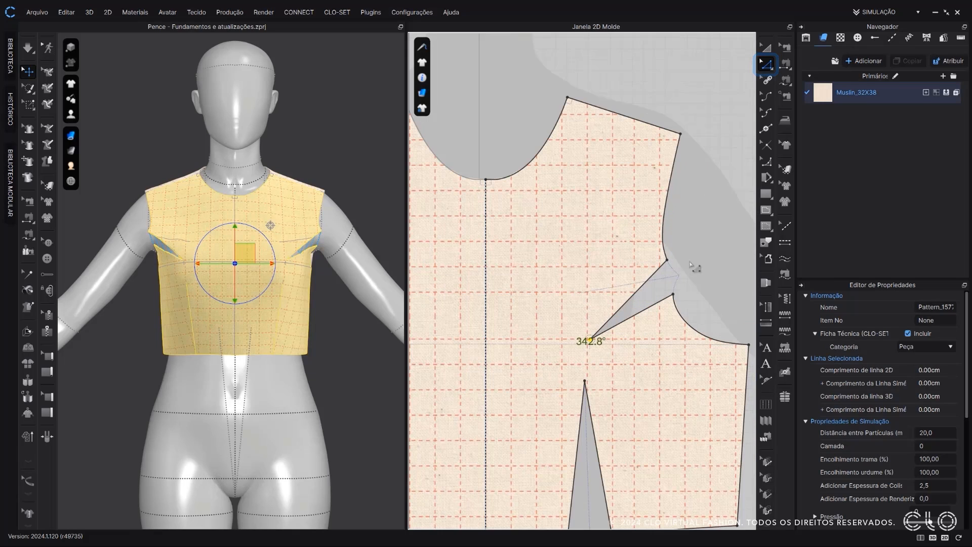
Reapply the dart shape to both legs of the armhole dart, smoothing the folded armhole with its curve points.
right_click(663, 303)
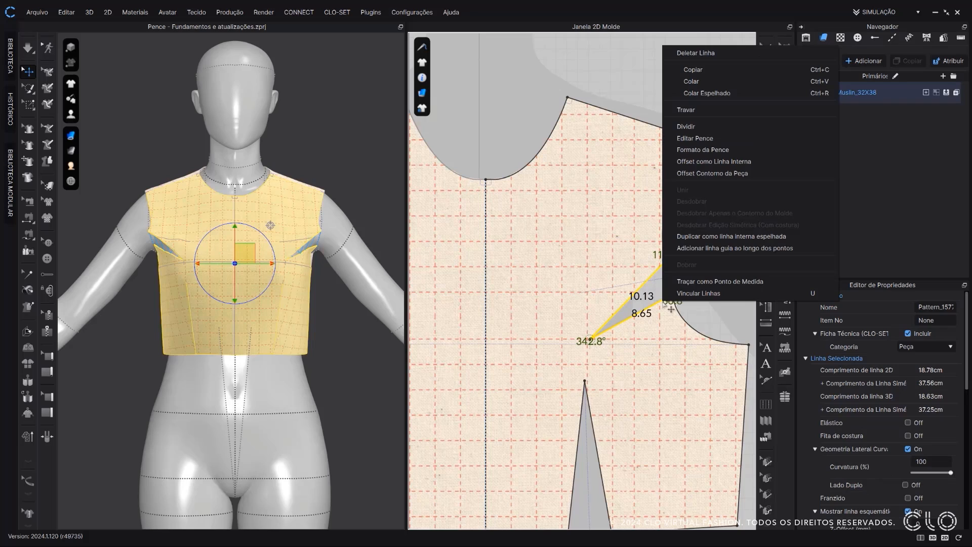
left_click(671, 151)
middle_click_drag(692, 240, 644, 234)
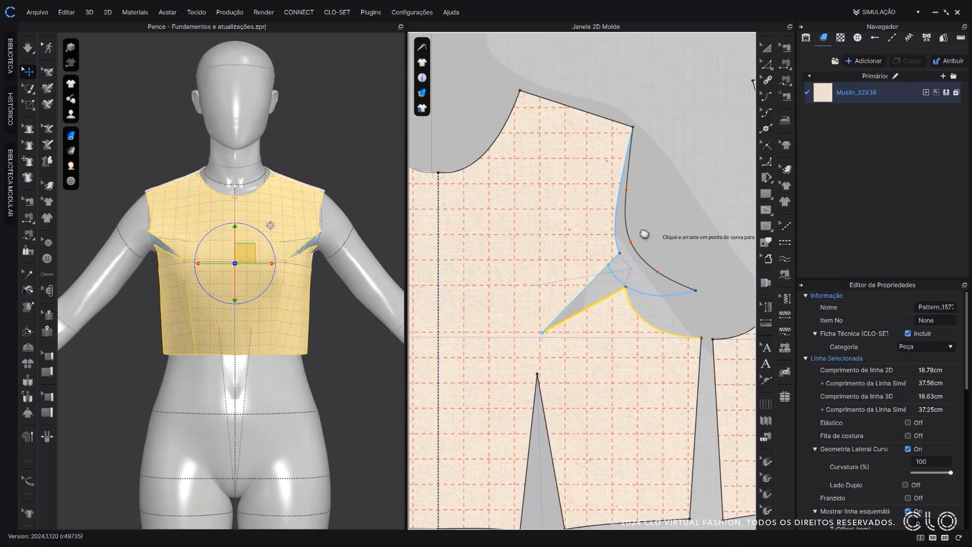
scroll(608, 269, "up", 4)
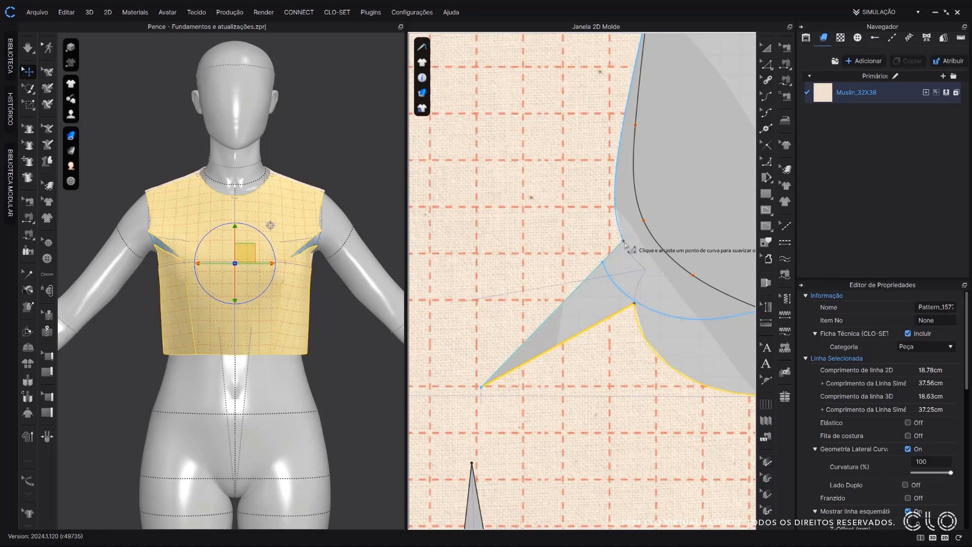
scroll(624, 243, "down", 2)
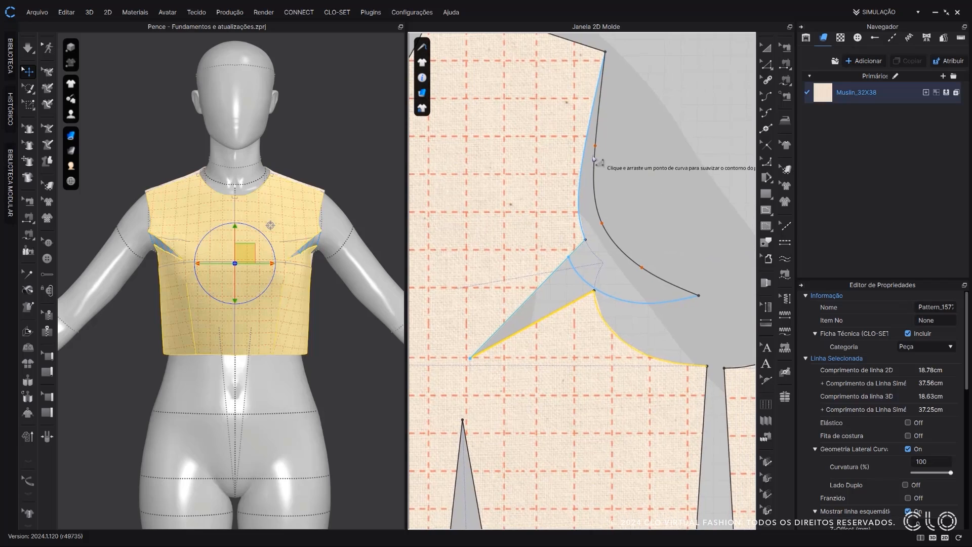
left_click_drag(587, 150, 586, 148)
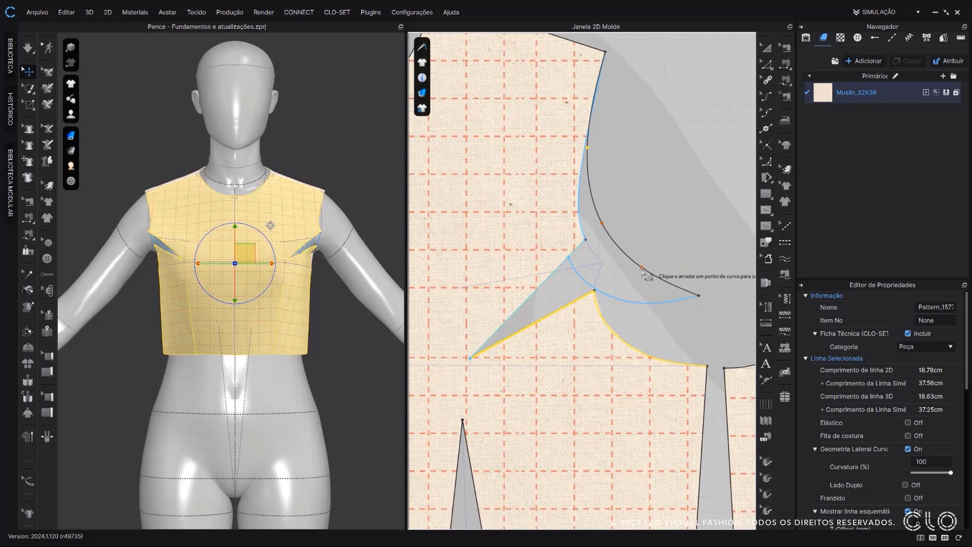
left_click_drag(642, 269, 652, 300)
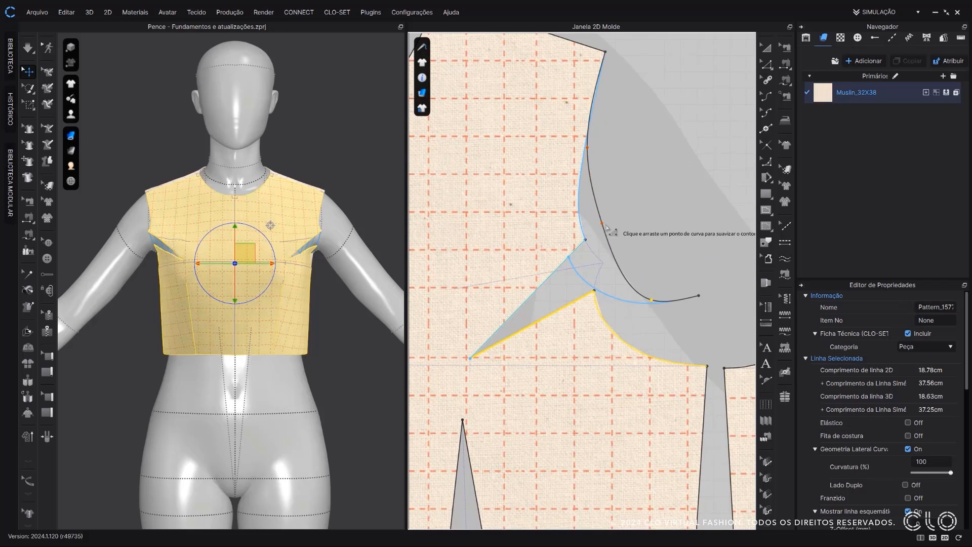
left_click_drag(602, 223, 589, 230)
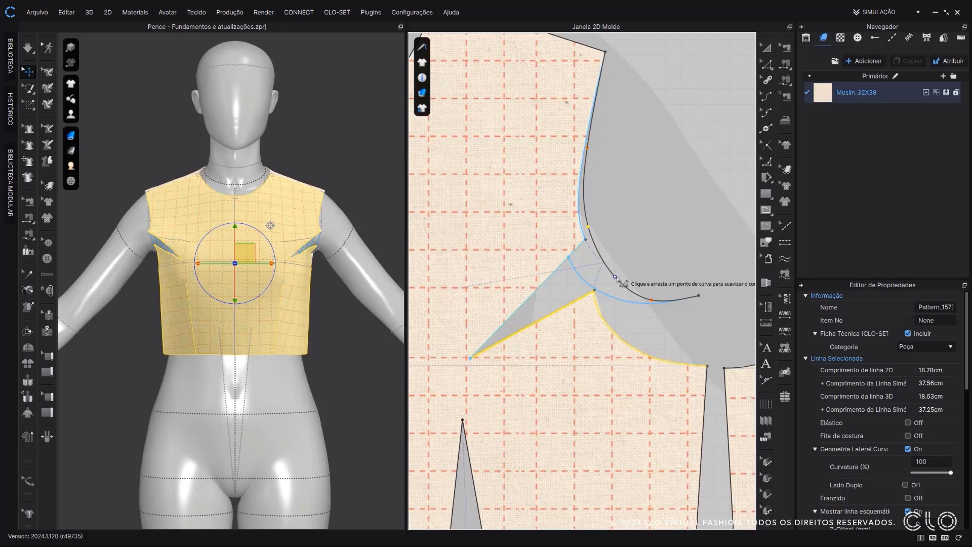
left_click_drag(651, 300, 616, 274)
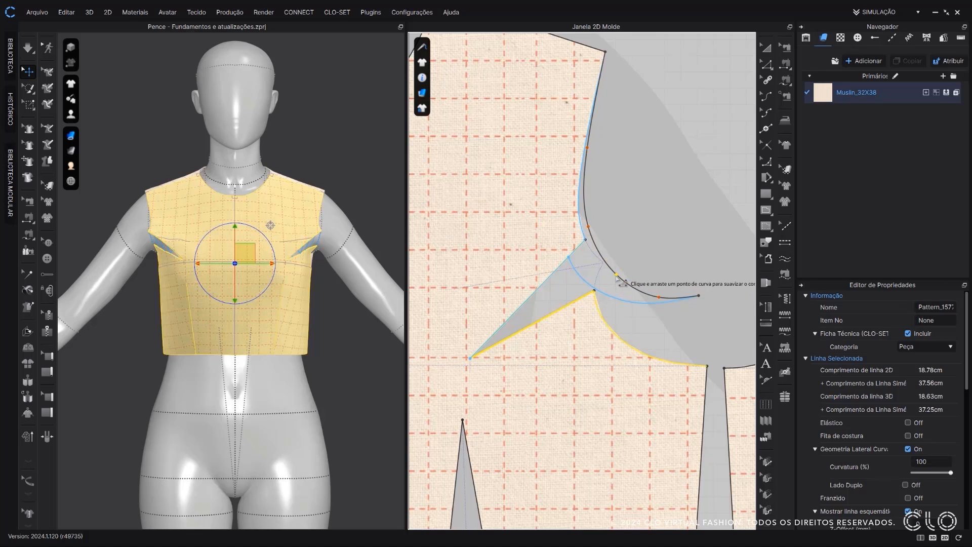
scroll(649, 111, "down", 1)
left_click(650, 109)
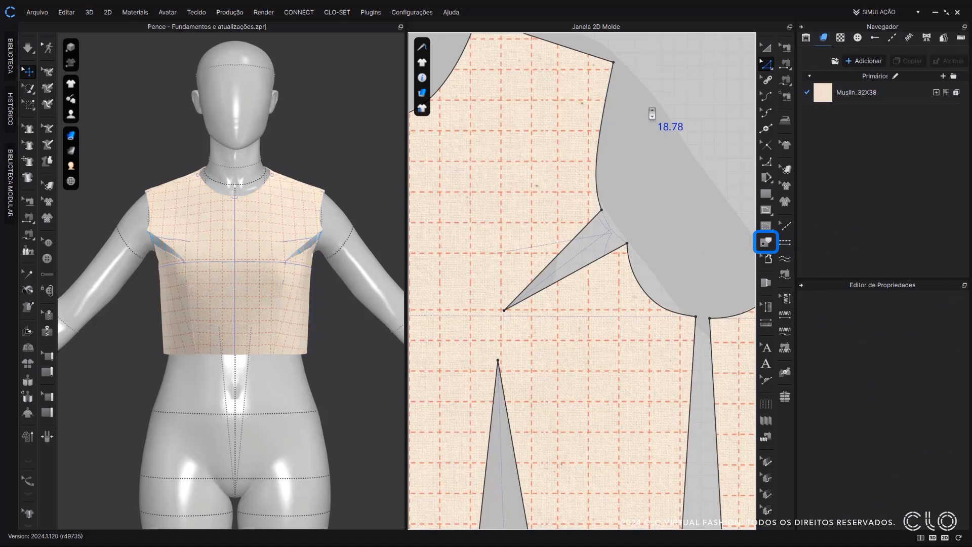
Delete the leftover internal centre line of the original armhole dart with the Trace tool.
middle_click_drag(651, 147, 690, 155)
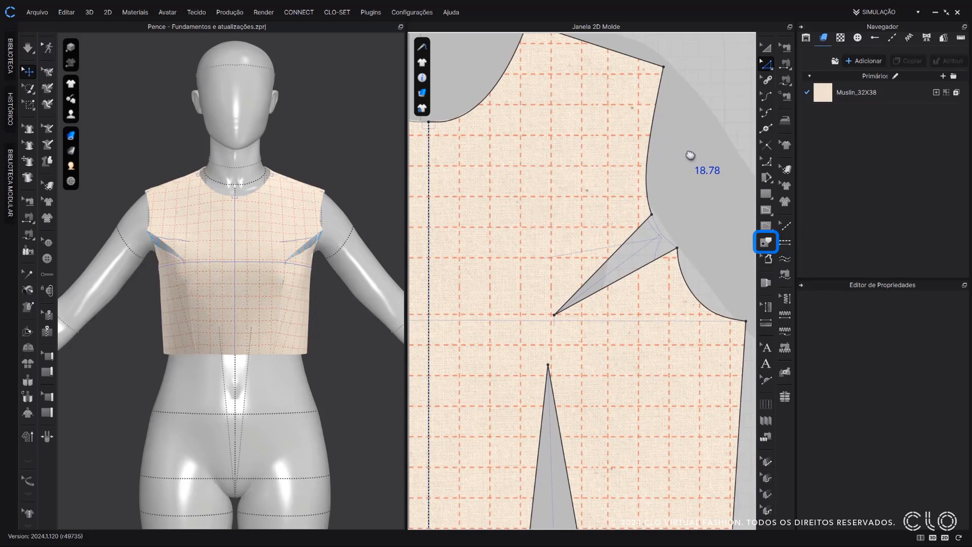
left_click(765, 243)
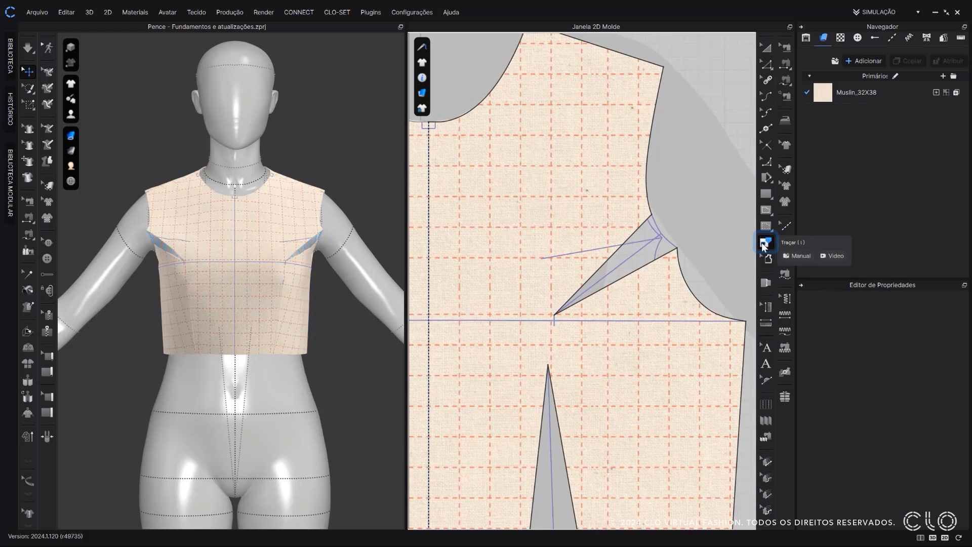
left_click(637, 246)
key("Delete")
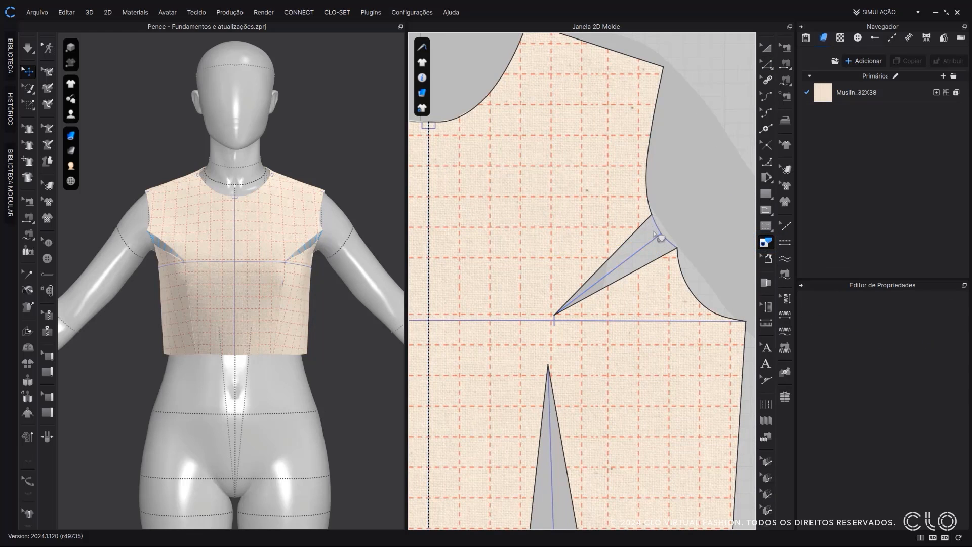
Simulate the garment to close the armhole darts and check the bodice from the front and side.
left_click(765, 47)
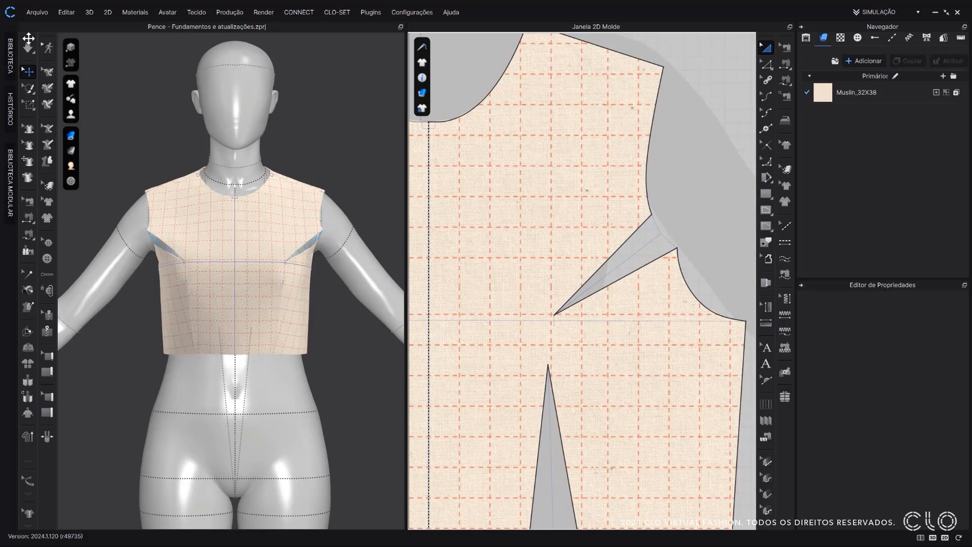
left_click(32, 45)
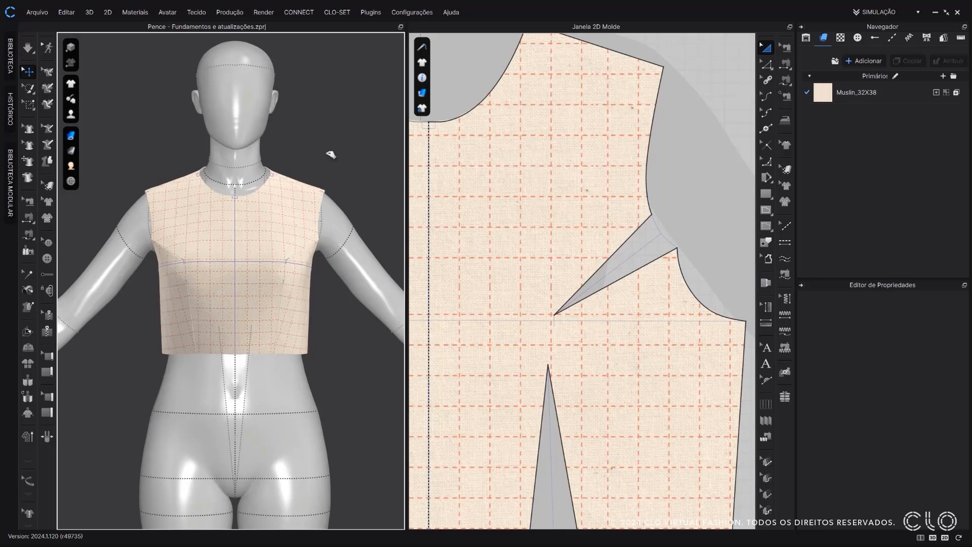
scroll(329, 177, "up", 5)
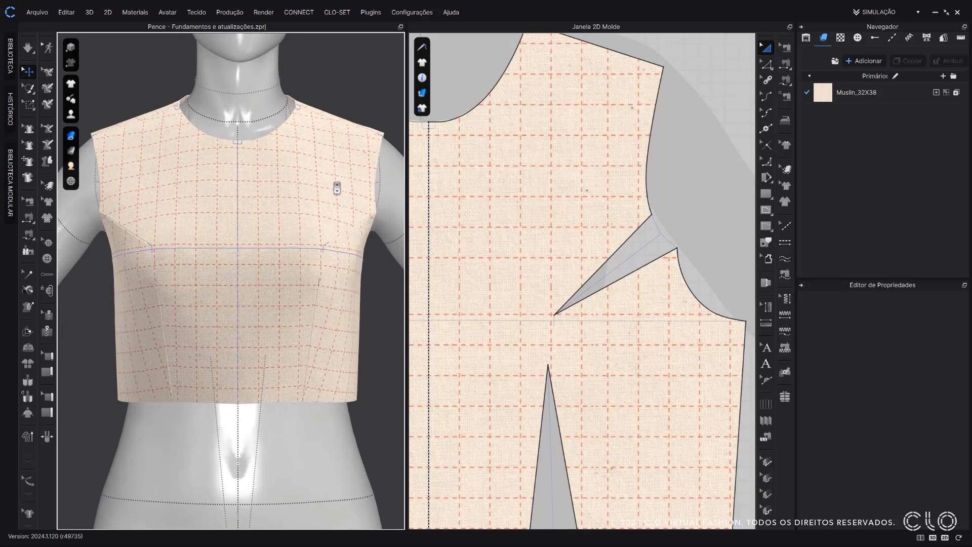
right_click_drag(348, 215, 281, 206)
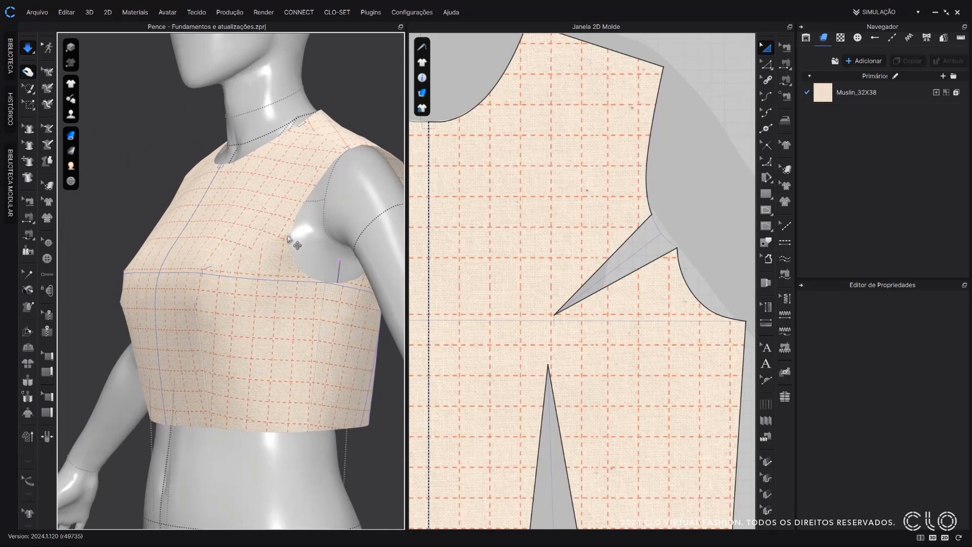
right_click_drag(297, 245, 247, 238)
left_click(183, 241)
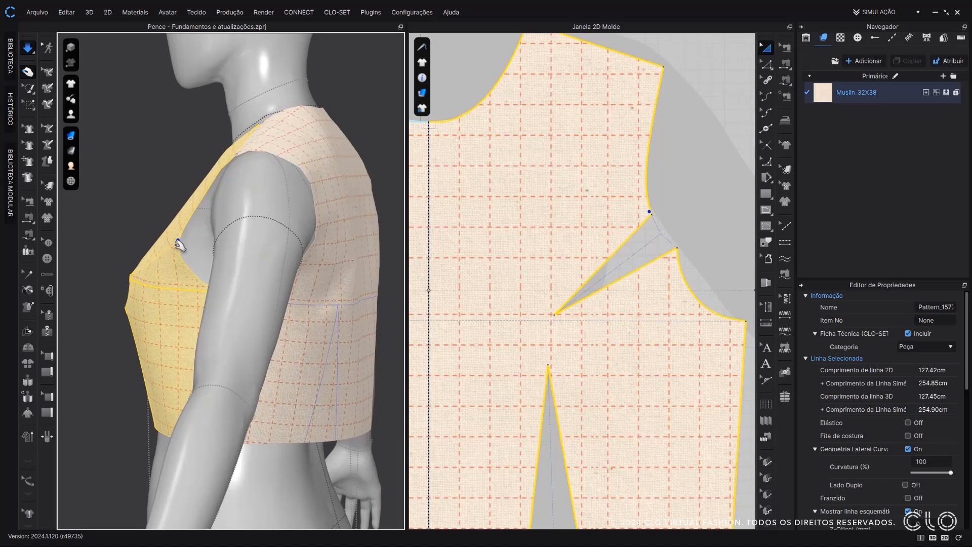
right_click_drag(184, 254, 243, 233)
key("2")
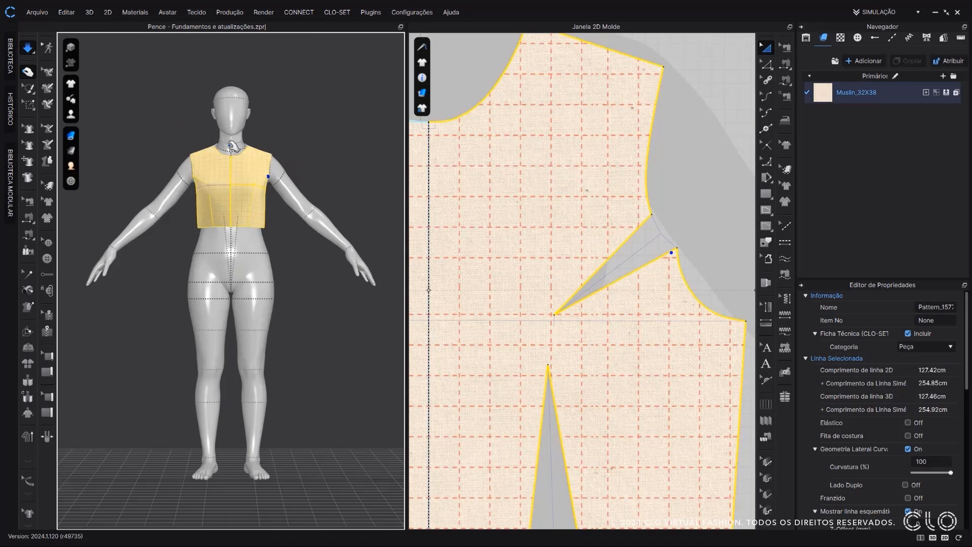
scroll(235, 146, "up", 5)
middle_click_drag(238, 98, 251, 311)
left_click(751, 148)
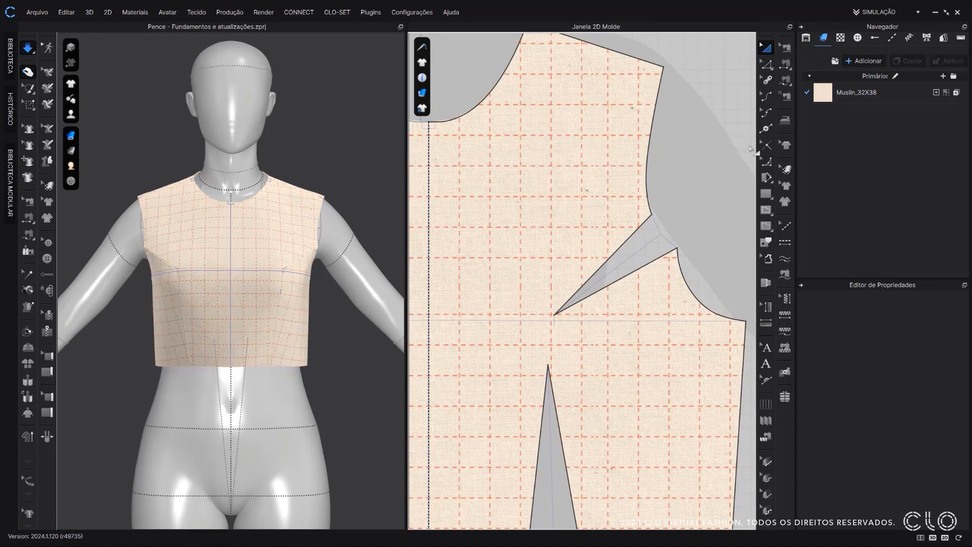
Edit the armhole dart to a total width of 4 cm with the dart shape option enabled.
left_click(765, 67)
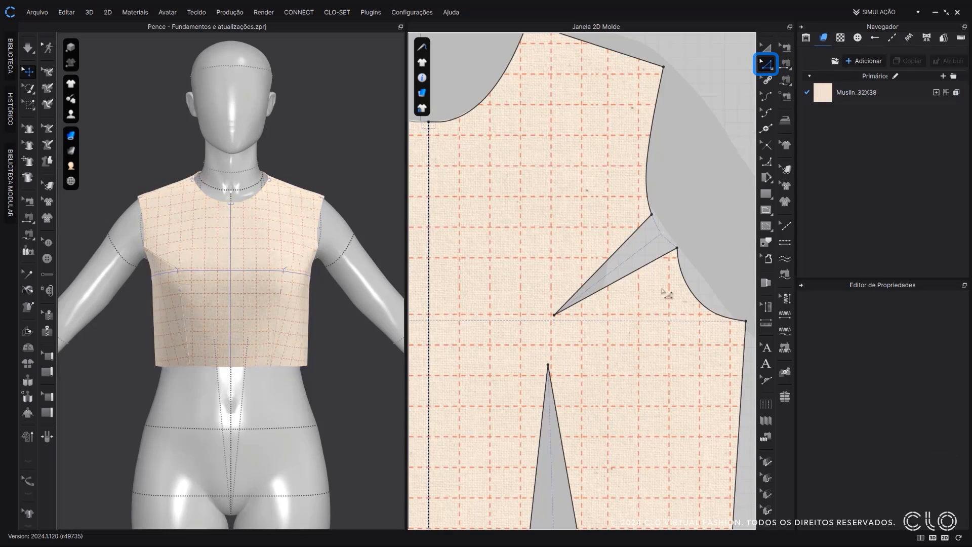
right_click(621, 279)
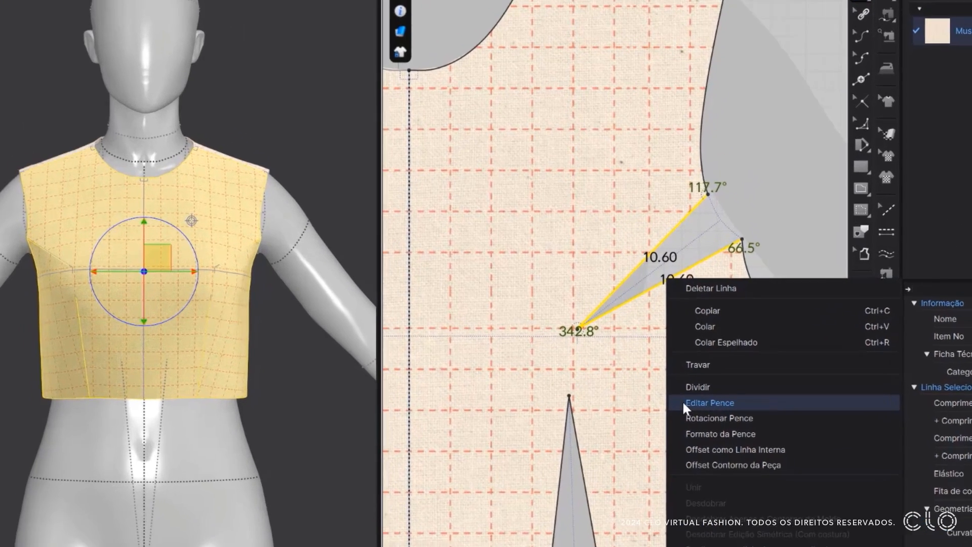
left_click(630, 371)
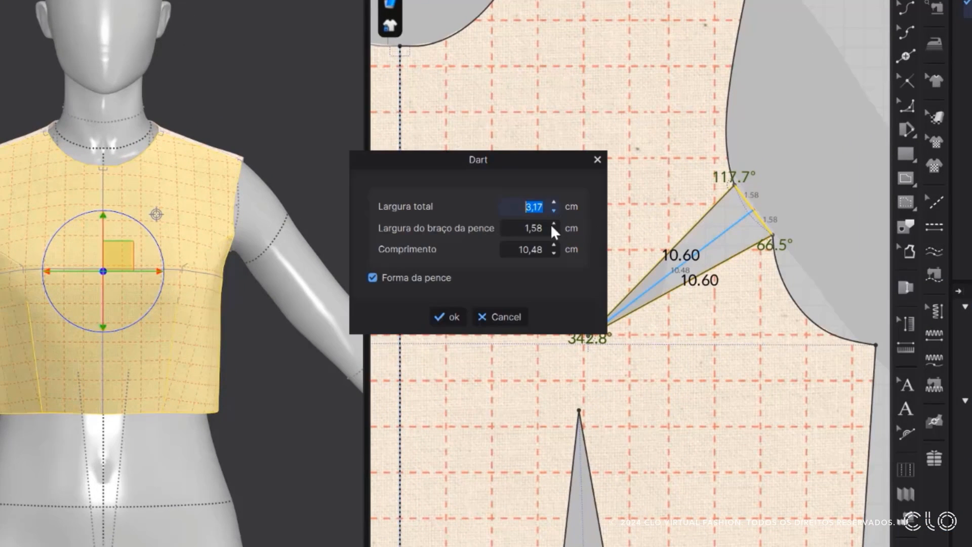
type("4")
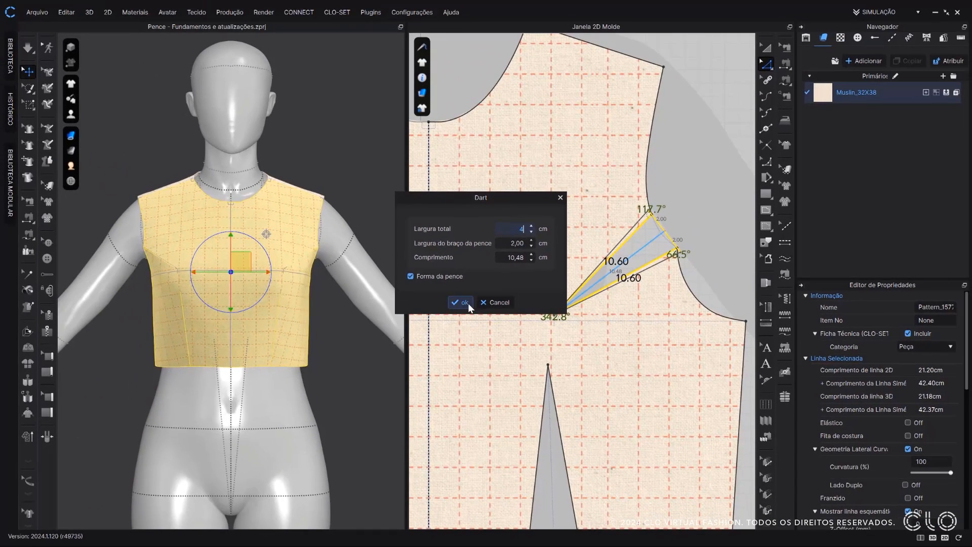
left_click(464, 303)
Smooth the folded armhole across the edited armhole dart with its curve points and apply the new dart shape.
scroll(637, 345, "up", 5)
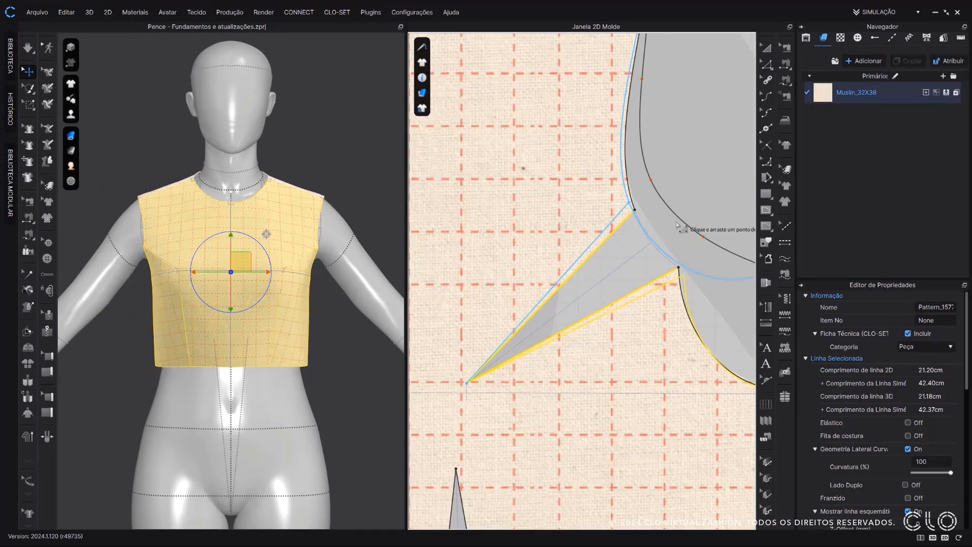
left_click_drag(635, 343, 634, 342)
left_click_drag(574, 150, 568, 149)
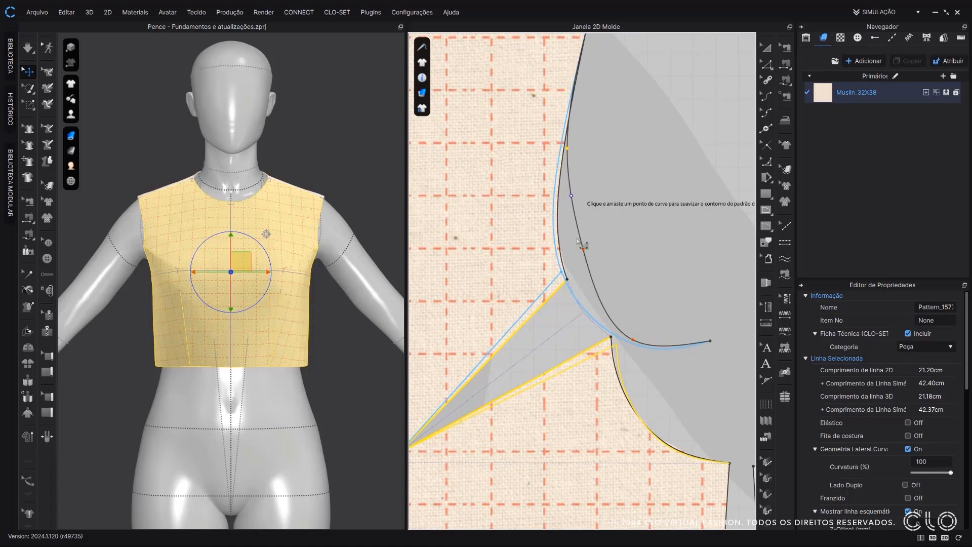
left_click_drag(583, 251, 574, 272)
scroll(647, 267, "down", 3)
scroll(633, 278, "up", 3)
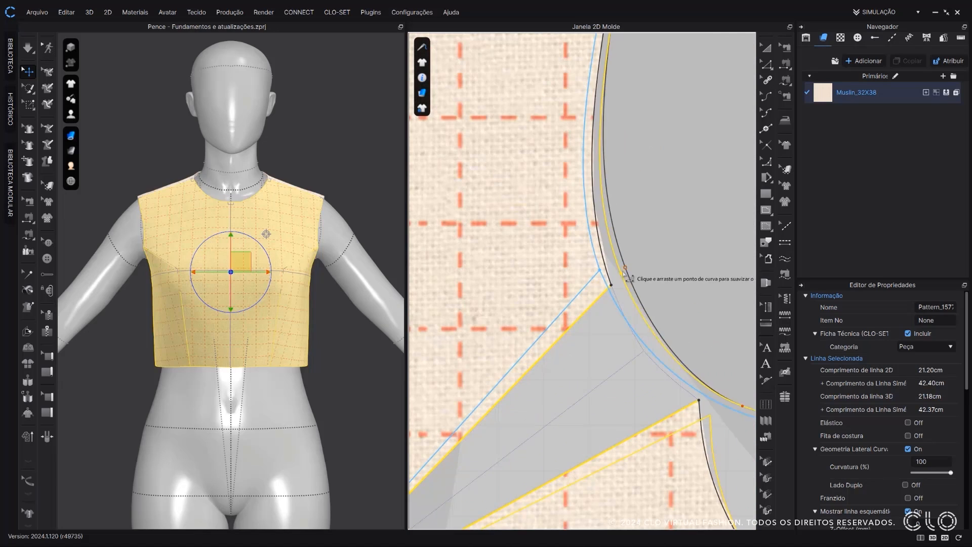
scroll(673, 260, "down", 3)
left_click(669, 259)
Simulate the garment with the edited armhole darts and check the bodice from the side and back.
key("space")
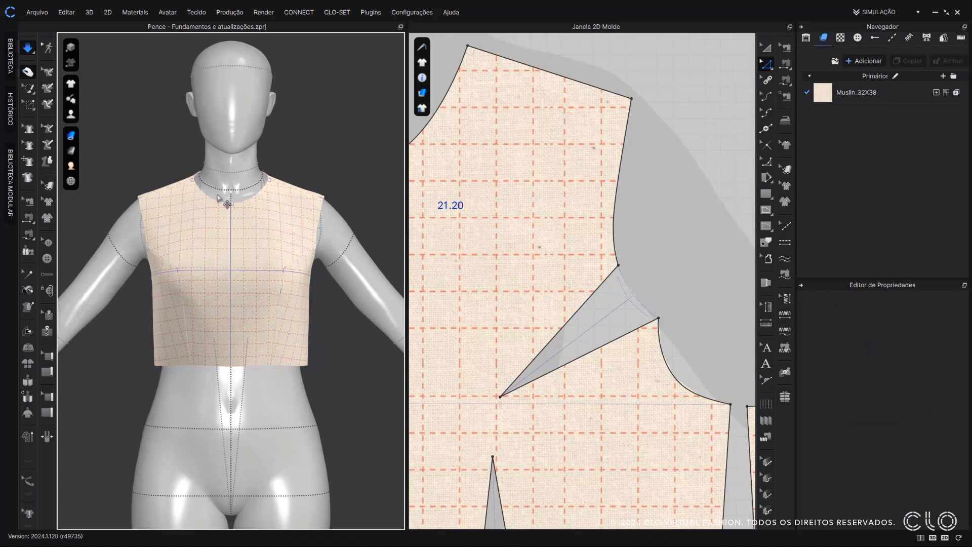
key("space")
scroll(220, 199, "up", 3)
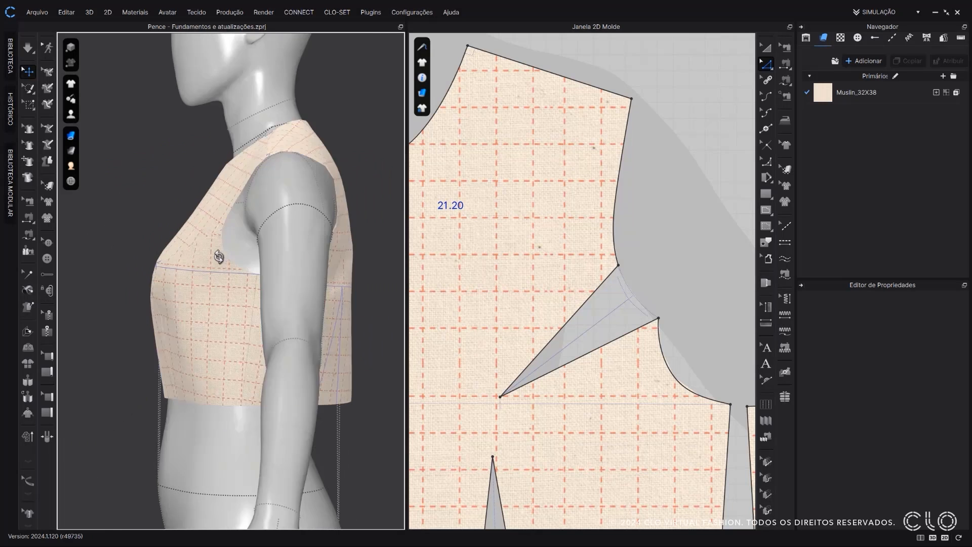
right_click_drag(169, 254, 146, 253)
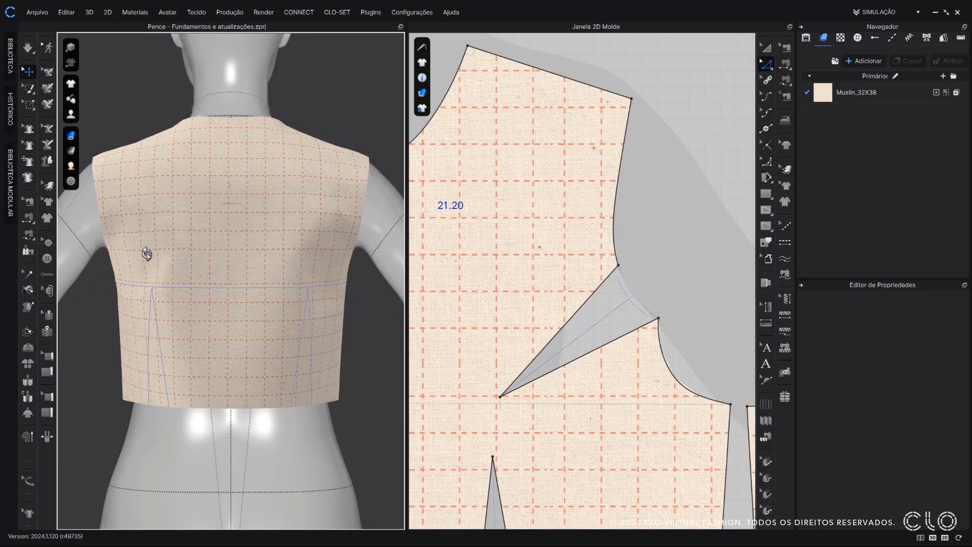
Trace the two baselines of the back bodice's waist dart as internal lines with the Trace tool.
scroll(614, 266, "down", 5)
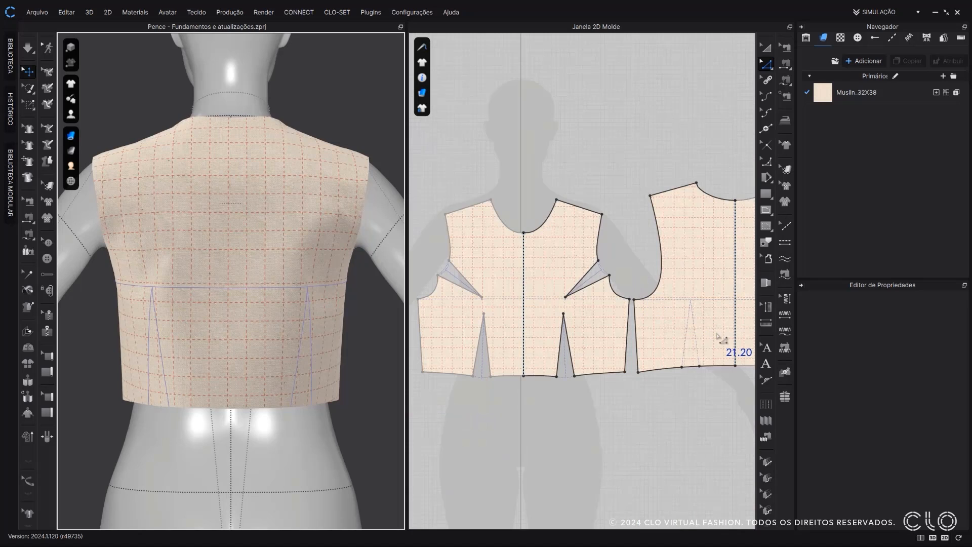
right_click_drag(712, 336, 582, 336)
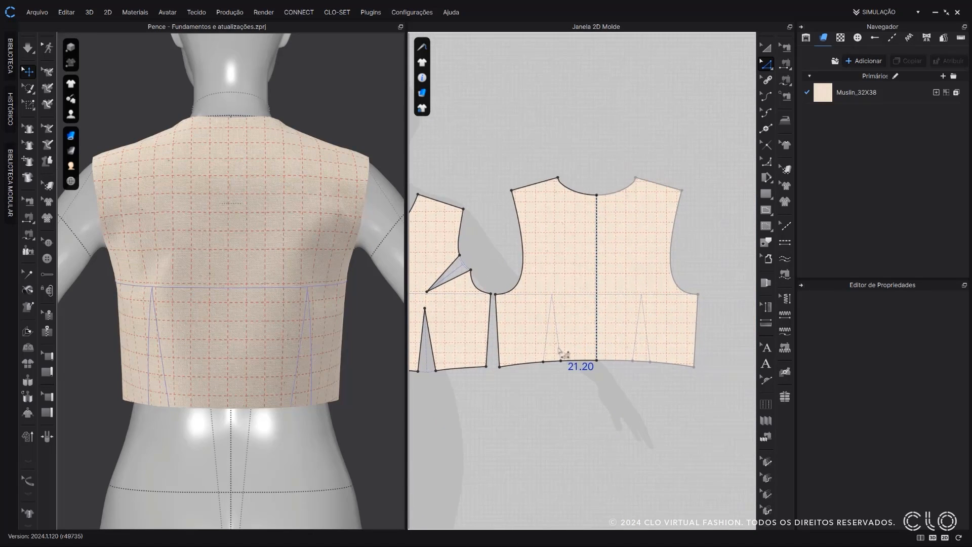
scroll(560, 353, "up", 3)
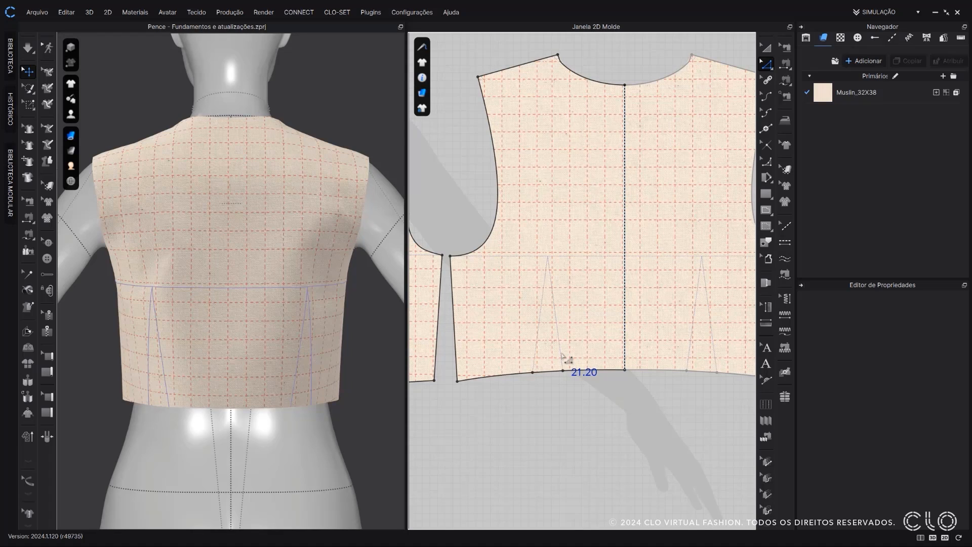
left_click(763, 243)
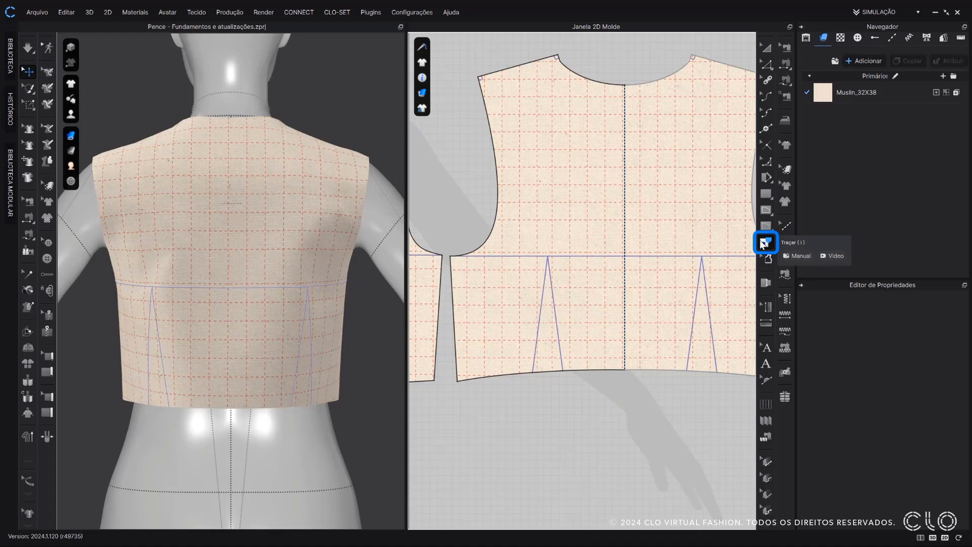
left_click(558, 312)
left_click(541, 321, "shift")
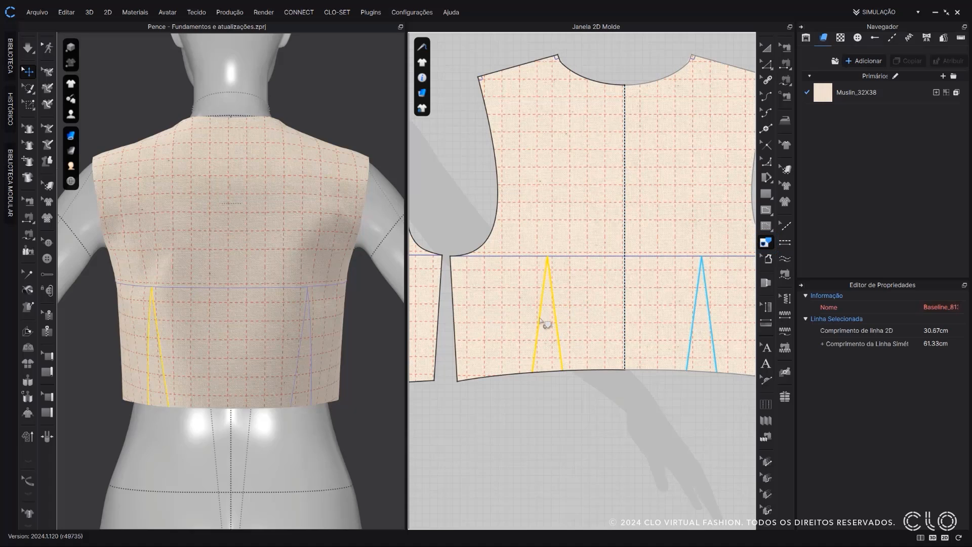
left_click(545, 323)
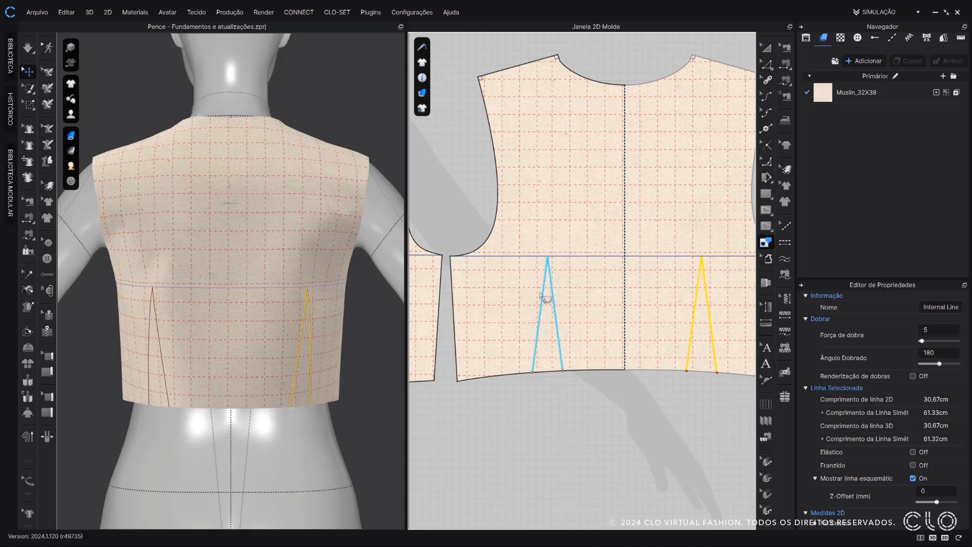
Cut the back bodice along both traced legs of the waist dart.
left_click(767, 65)
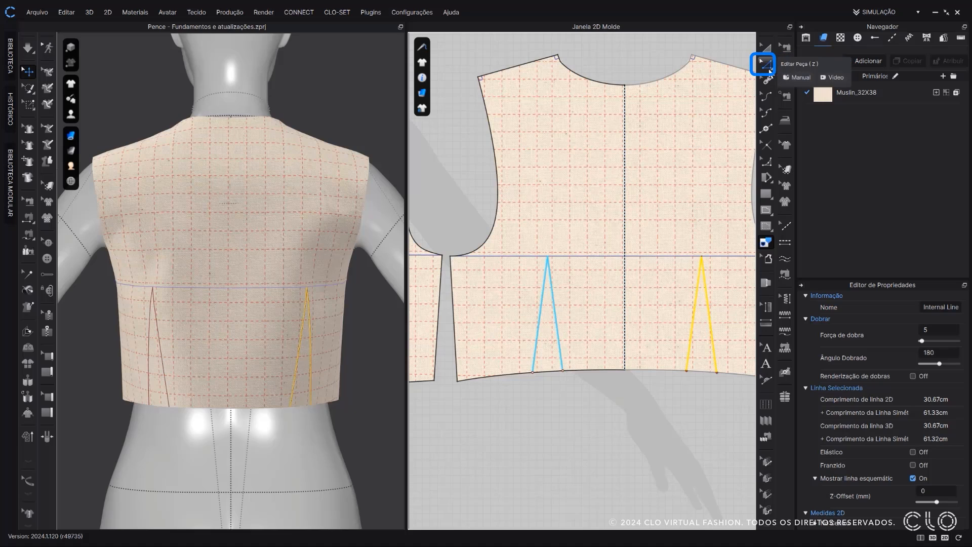
left_click(553, 288)
left_click(560, 298)
left_click(543, 299)
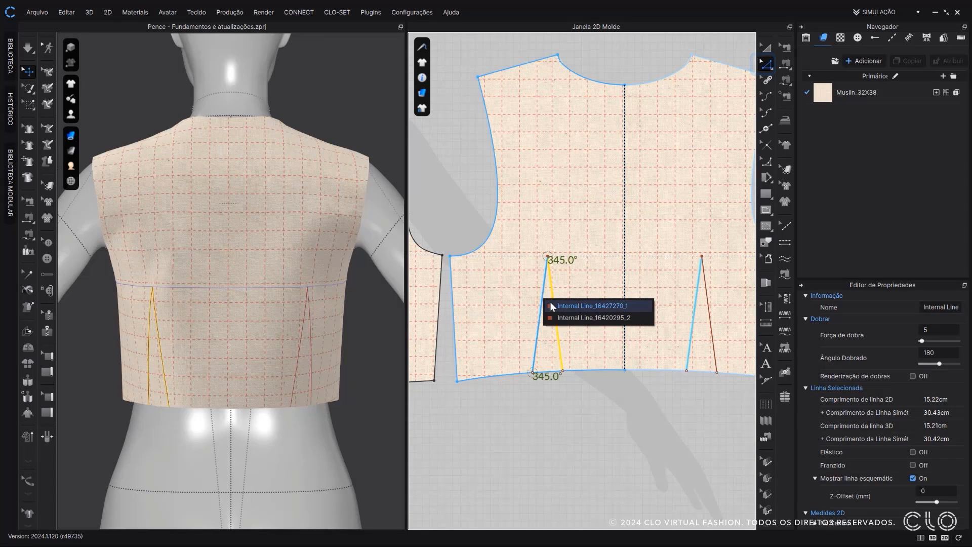
left_click(552, 307, "shift")
right_click(544, 302)
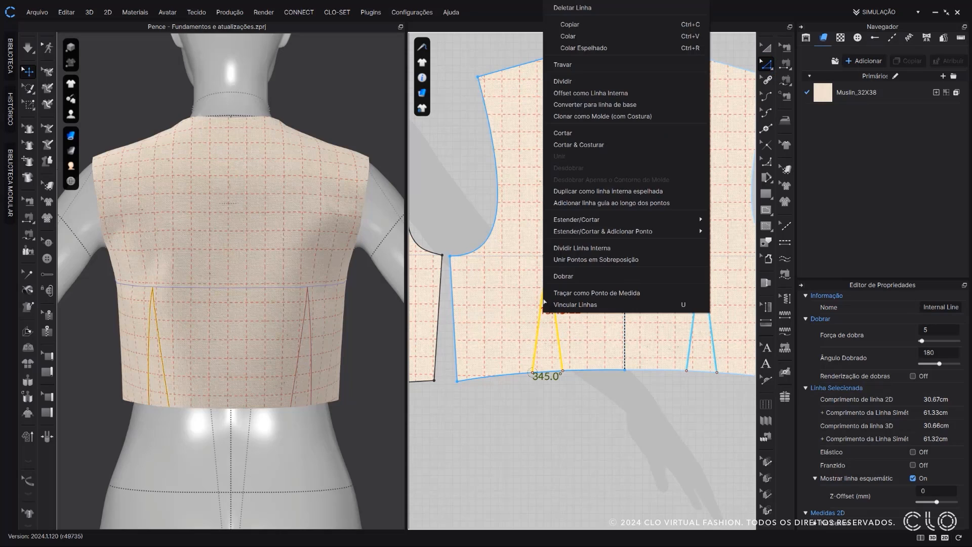
left_click(562, 136)
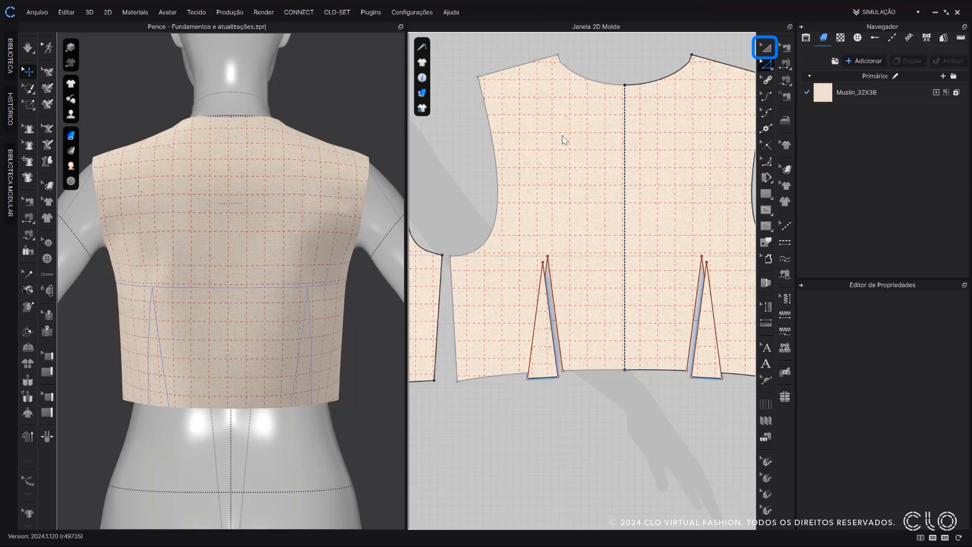
Delete the cut-out dart pieces on both halves of the back bodice.
key("a")
left_click(551, 351)
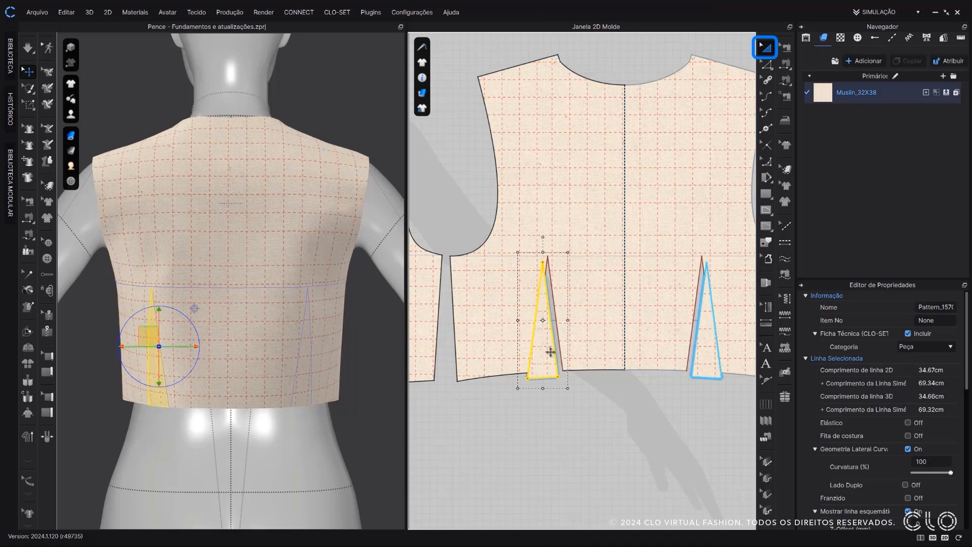
left_click(701, 337, "shift")
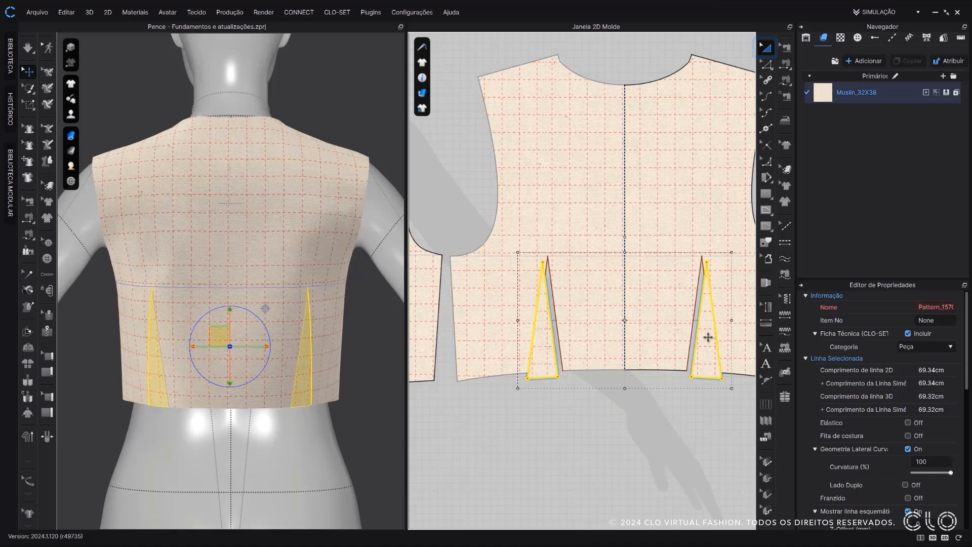
key("Delete")
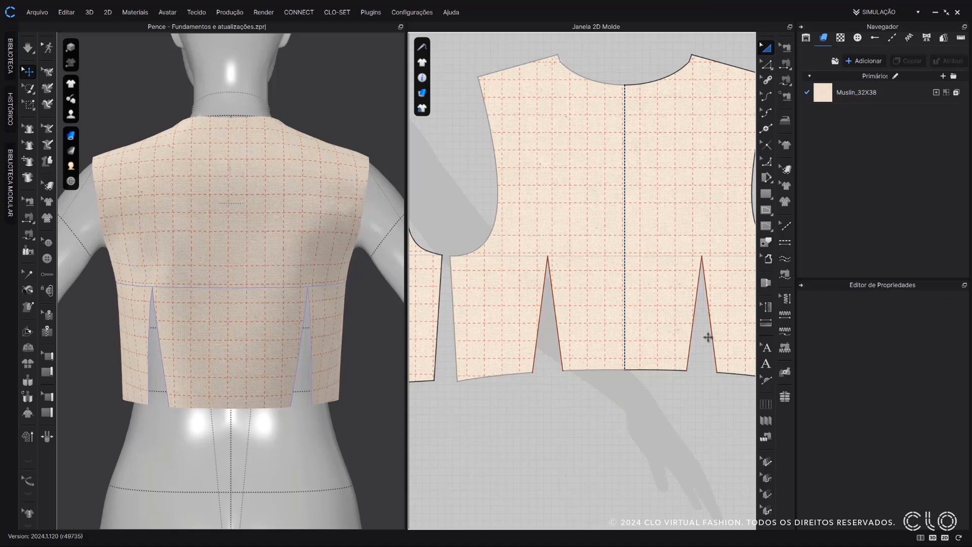
Delete the leftover internal lines along the edges of the back dart openings.
left_click(694, 321)
key("Delete")
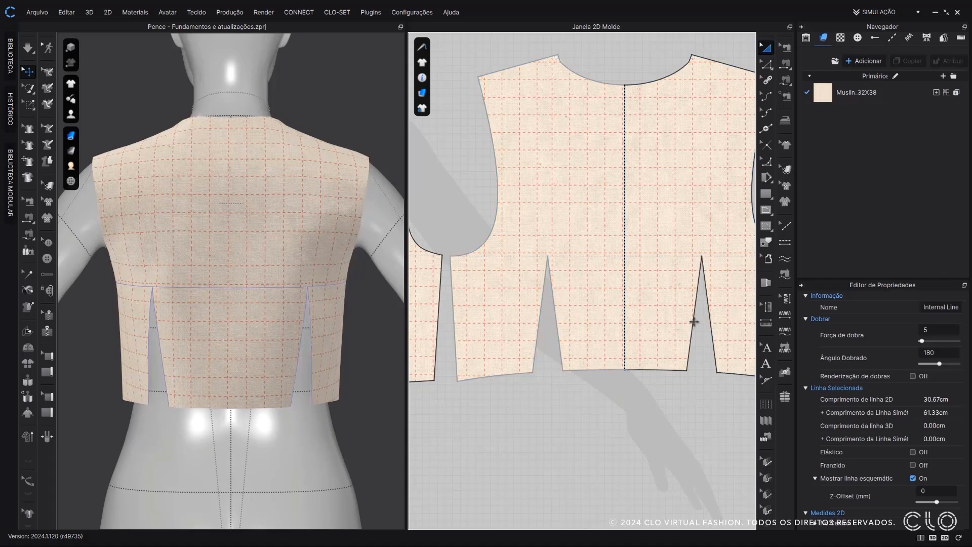
left_click(693, 321)
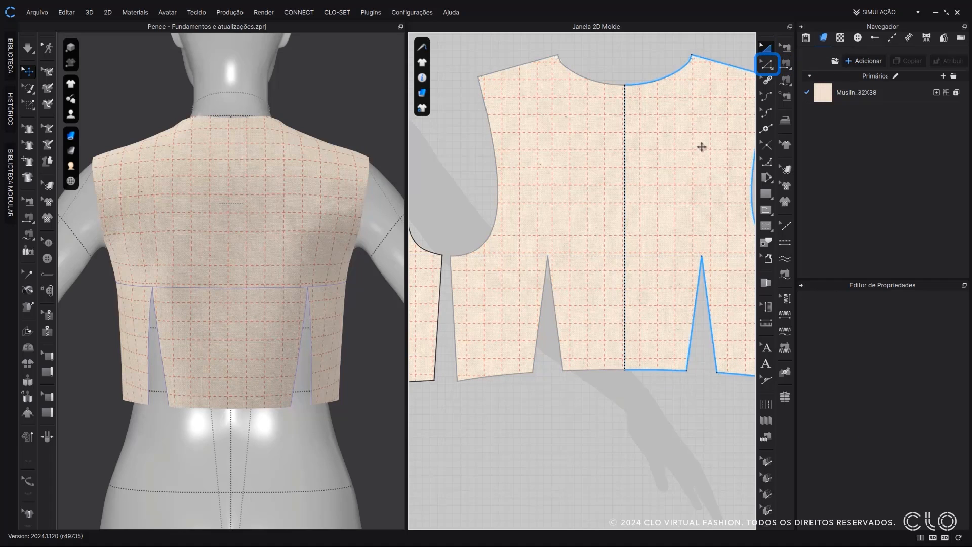
Compare the lengths of the two legs of the back waist dart with the Edit Pattern tool.
left_click(767, 69)
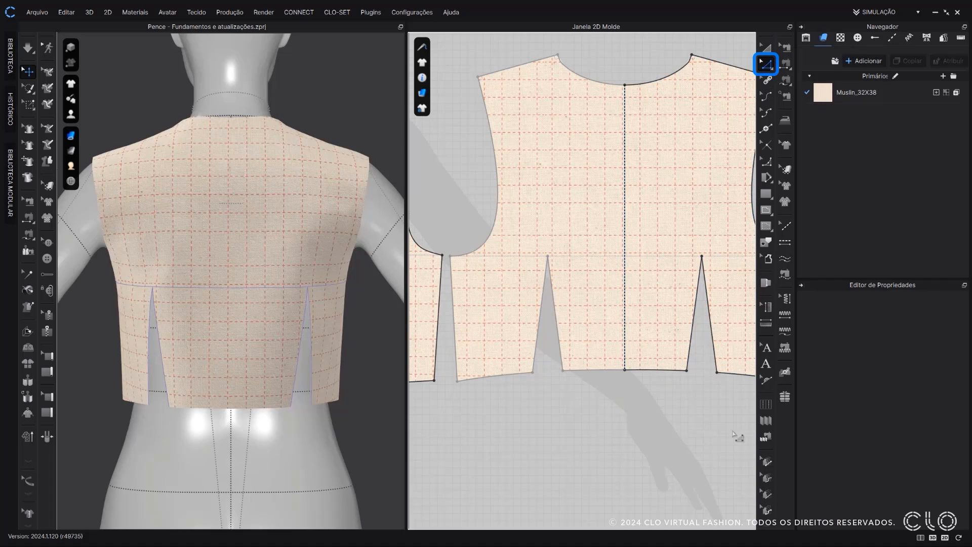
left_click(560, 348)
left_click(536, 354)
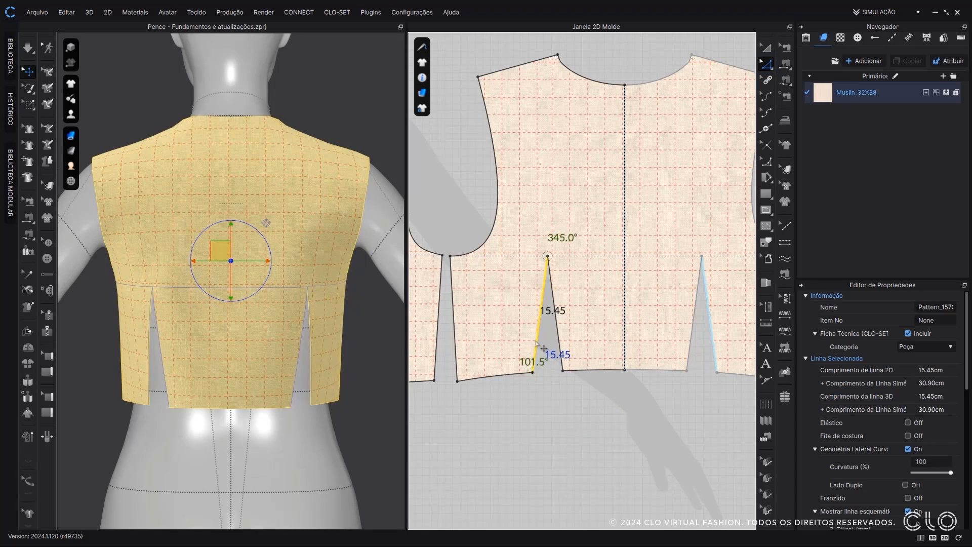
left_click(545, 402)
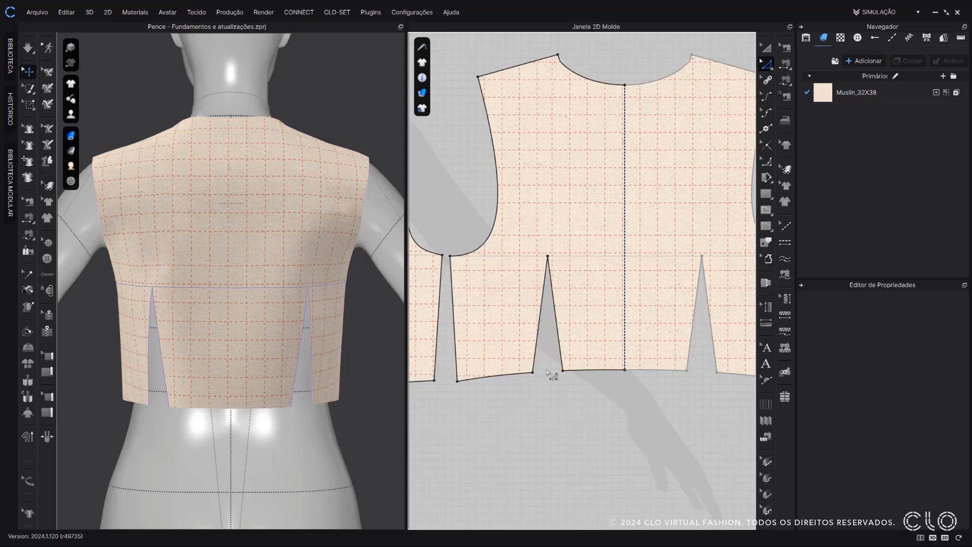
Apply the dart shape to both legs of the back waist dart, using the folded hem curve.
left_click(535, 343)
left_click(558, 332, "shift")
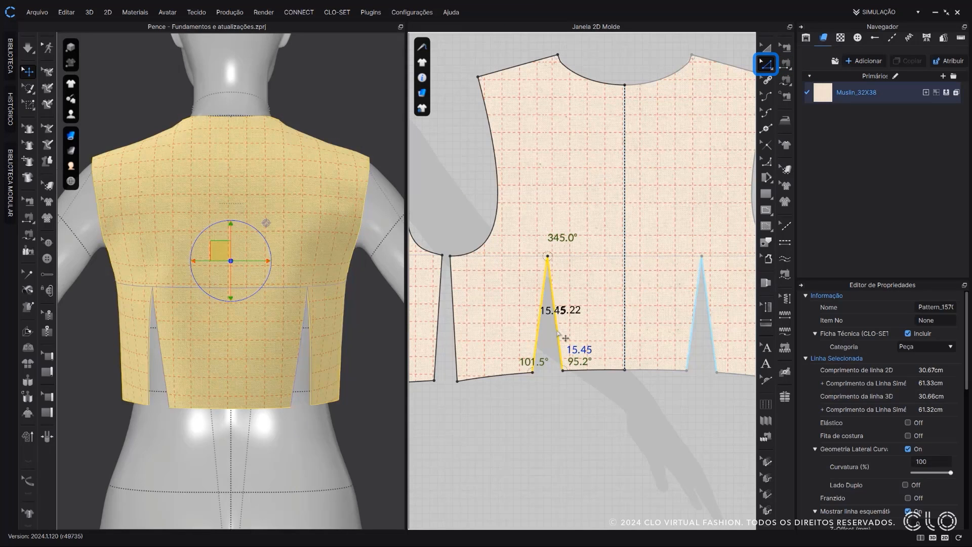
right_click(558, 332)
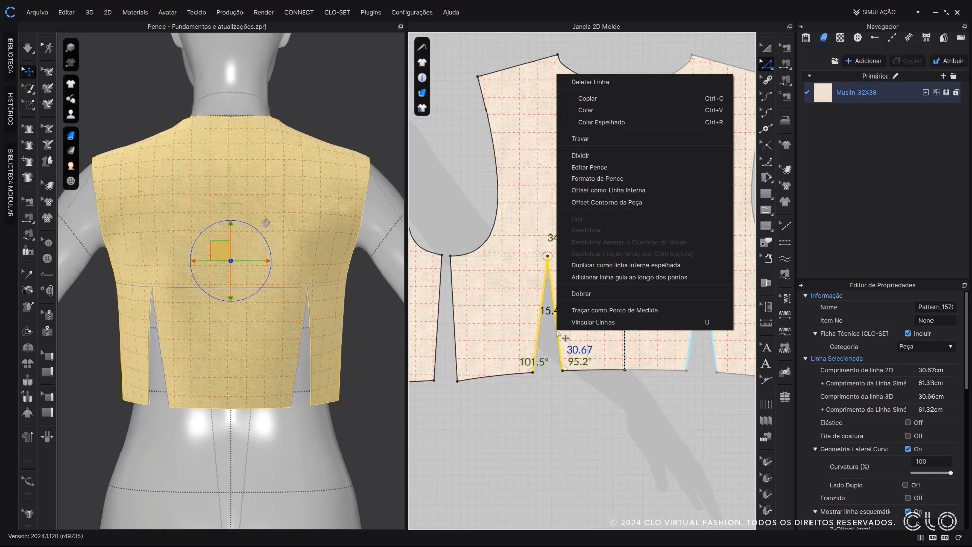
left_click(567, 181)
scroll(538, 411, "up", 5)
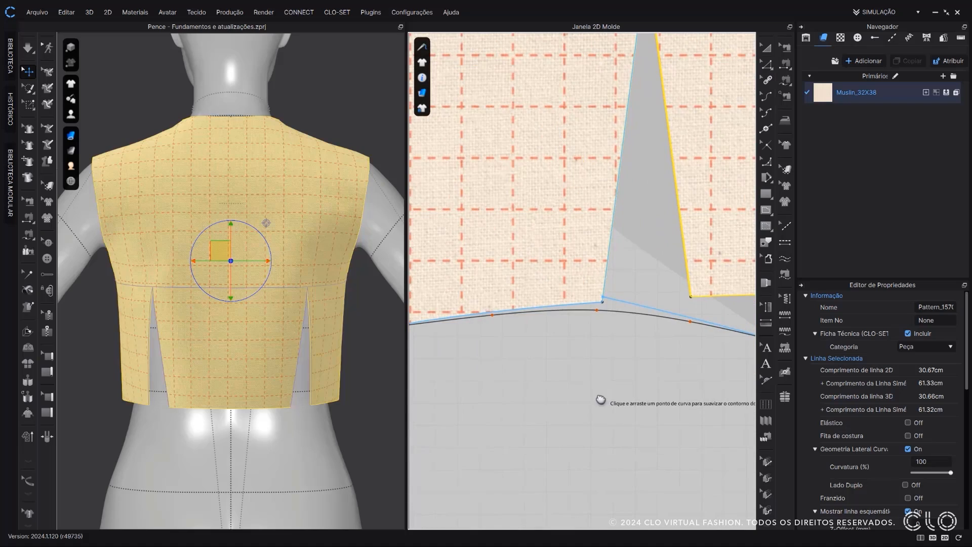
scroll(547, 329, "up", 4)
scroll(572, 319, "down", 5)
middle_click_drag(576, 321, 499, 319)
scroll(554, 303, "up", 5)
scroll(555, 305, "down", 7)
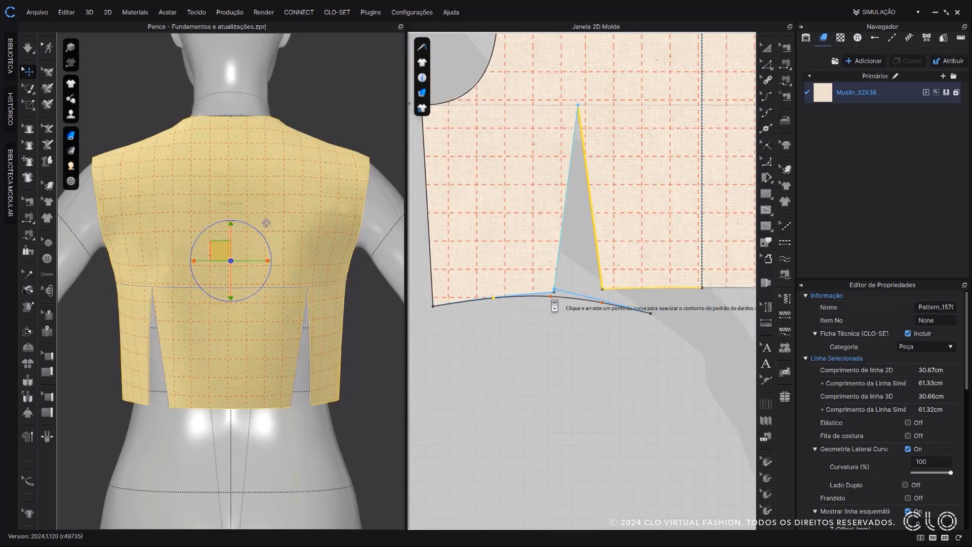
key("Return")
Sew the two legs of the back waist dart together with Segment Sewing.
scroll(571, 326, "down", 2)
middle_click_drag(571, 335, 559, 350)
scroll(552, 356, "down", 3)
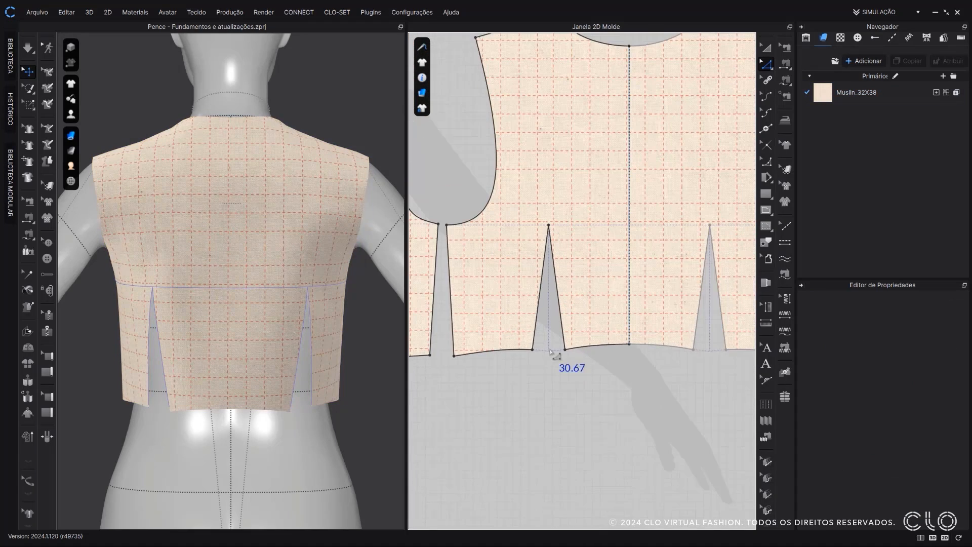
scroll(519, 337, "up", 2)
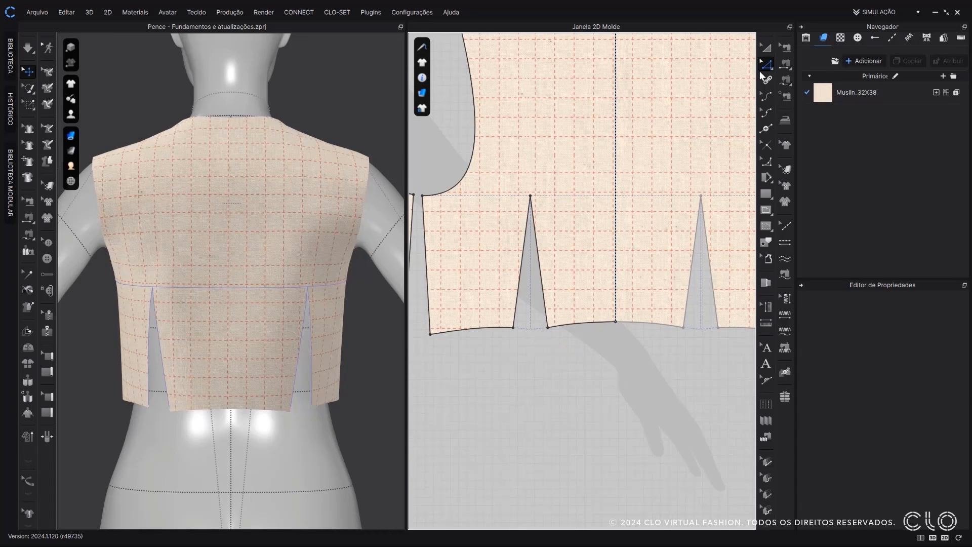
left_click(786, 65)
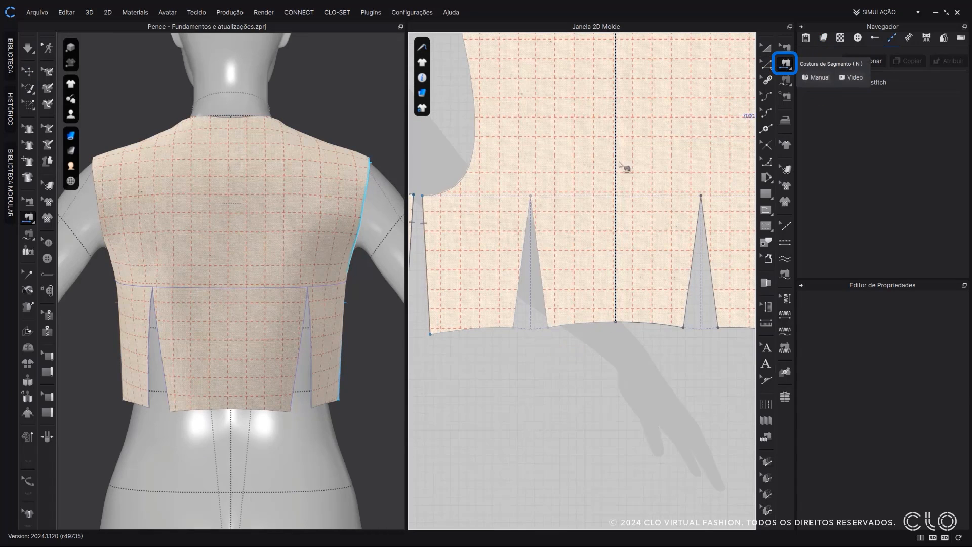
left_click(535, 241)
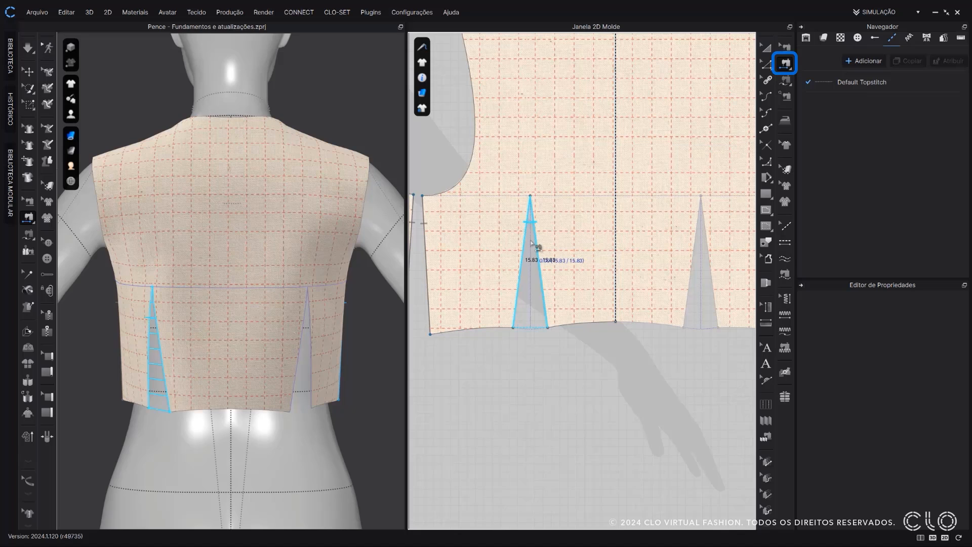
left_click(531, 241)
Simulate the garment to close the back waist darts and check the bodice from the back and front.
scroll(530, 240, "down", 2)
scroll(534, 246, "down", 3)
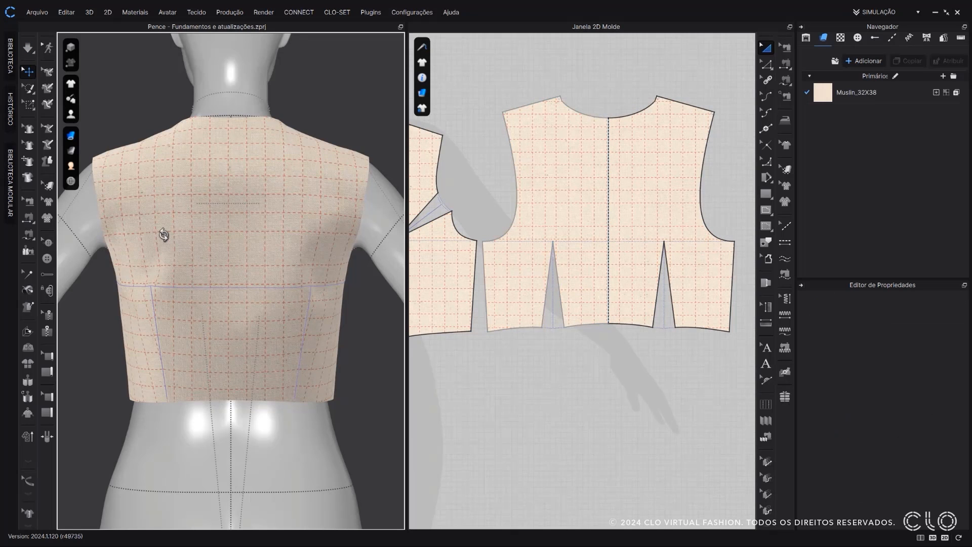
right_click_drag(163, 232, 332, 249)
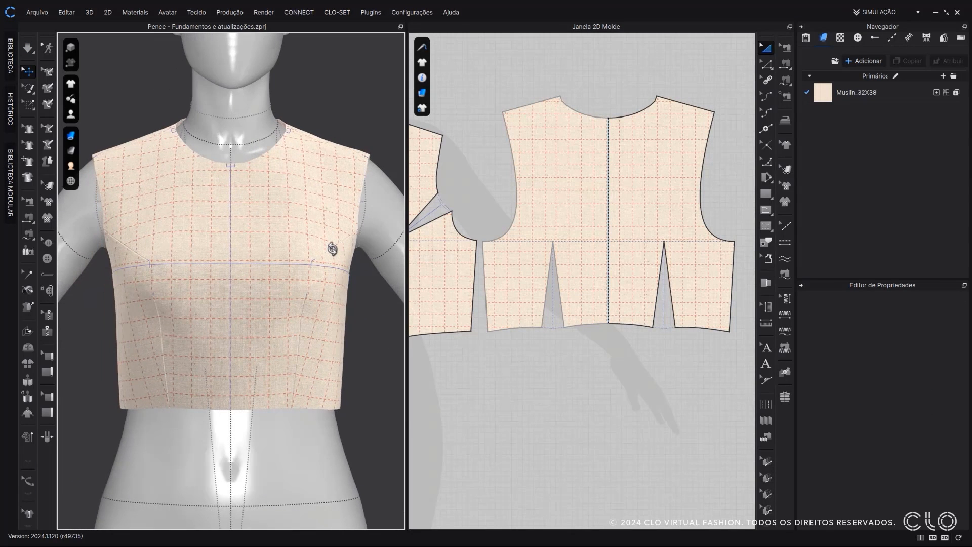
scroll(549, 288, "down", 4)
middle_click_drag(533, 289, 670, 306)
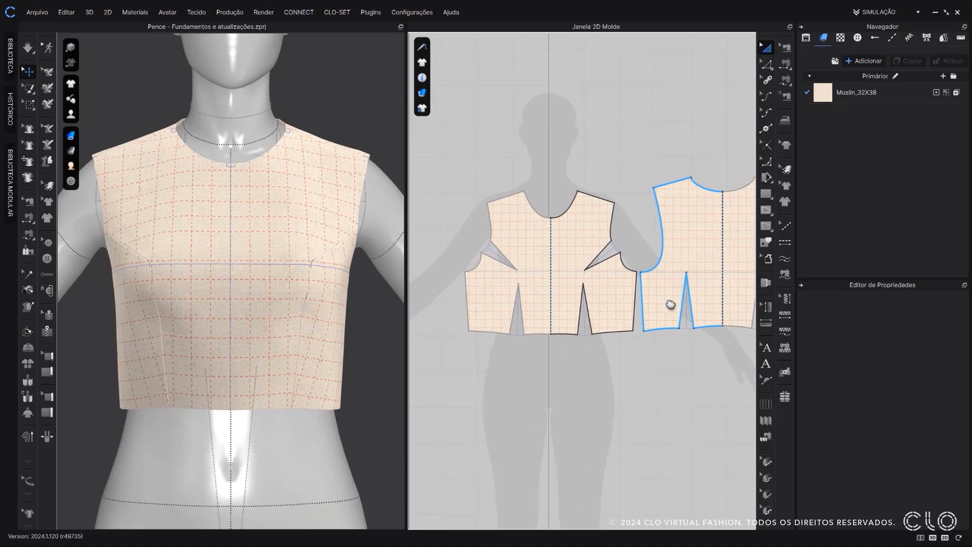
Rotate the front armhole dart to the middle of the shoulder seam, pivoting at the dart tip, and shorten the new shoulder dart slightly.
scroll(552, 265, "up", 3)
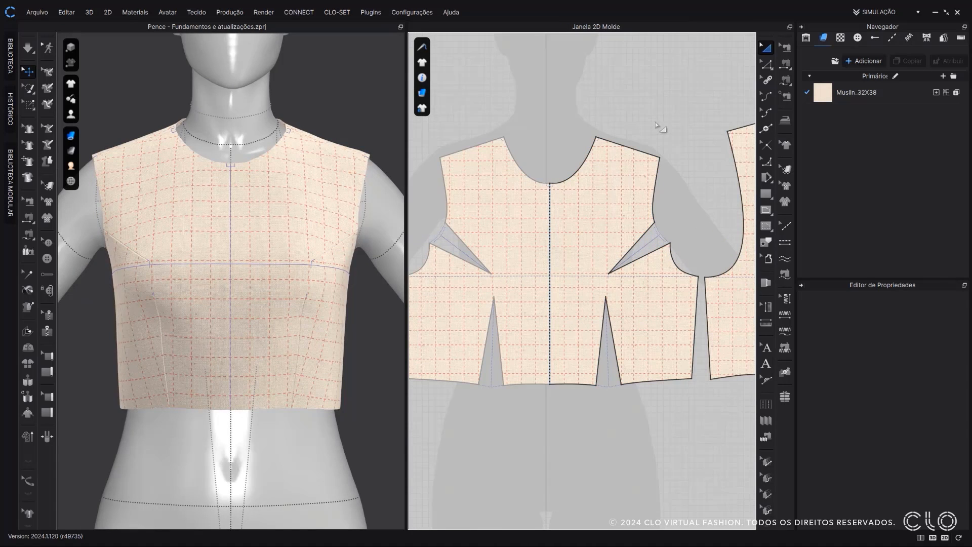
left_click(767, 67)
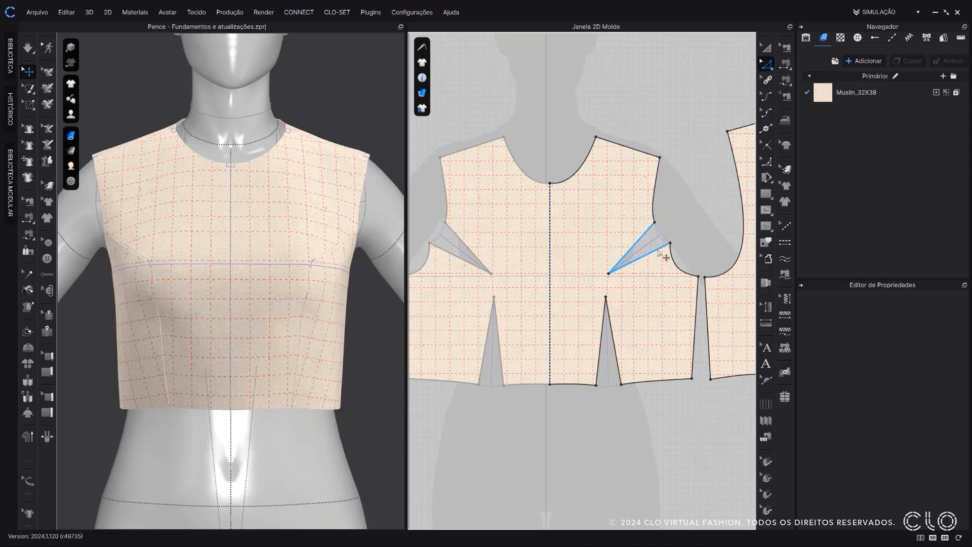
right_click(658, 251)
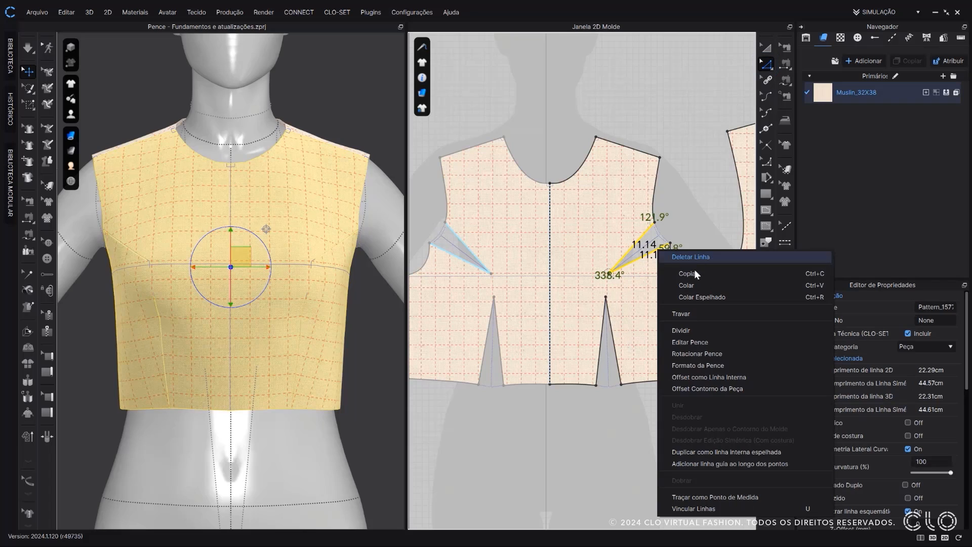
left_click(666, 355)
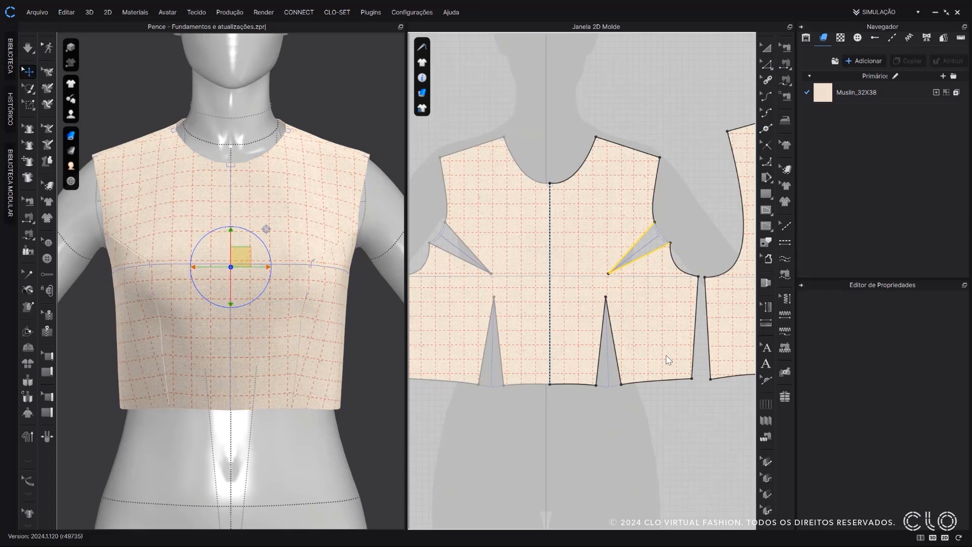
left_click(627, 148)
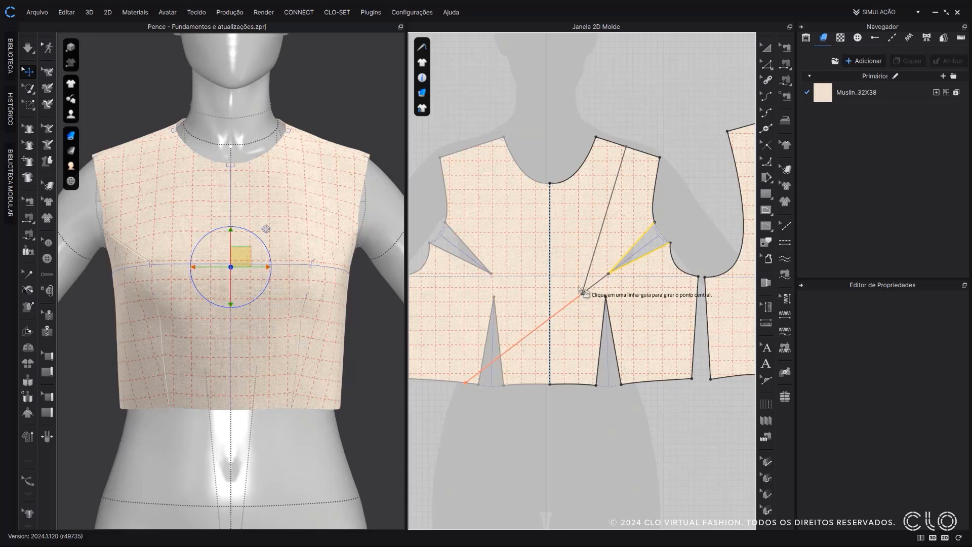
left_click(612, 277)
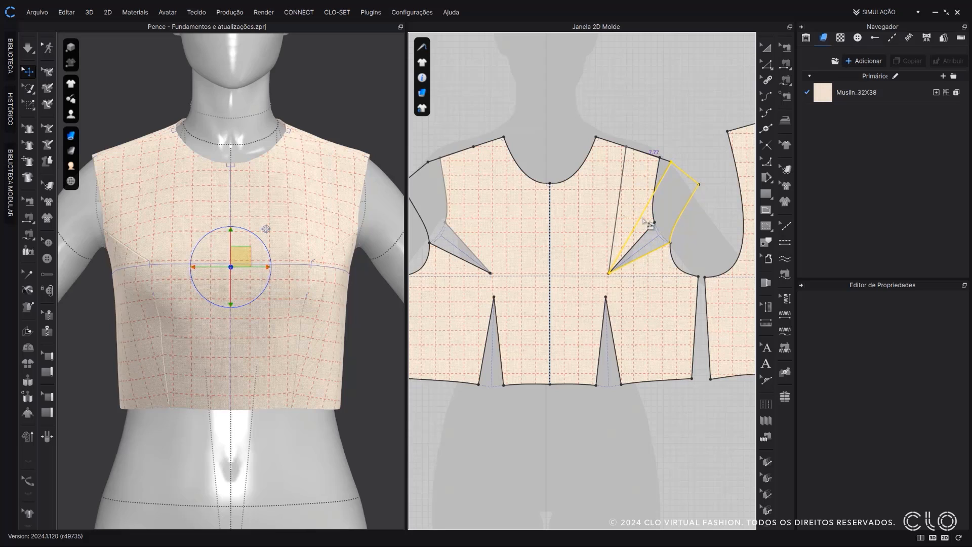
left_click(661, 252)
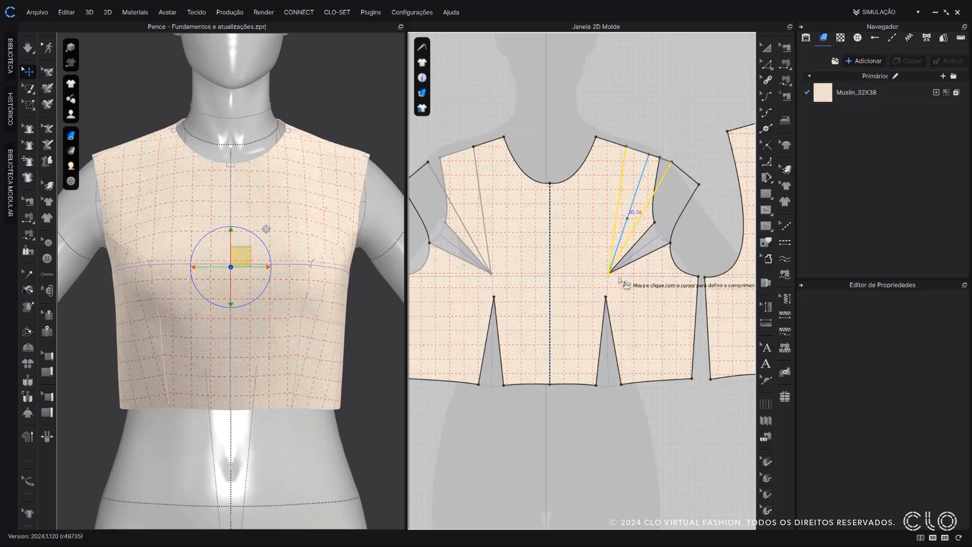
left_click(617, 269)
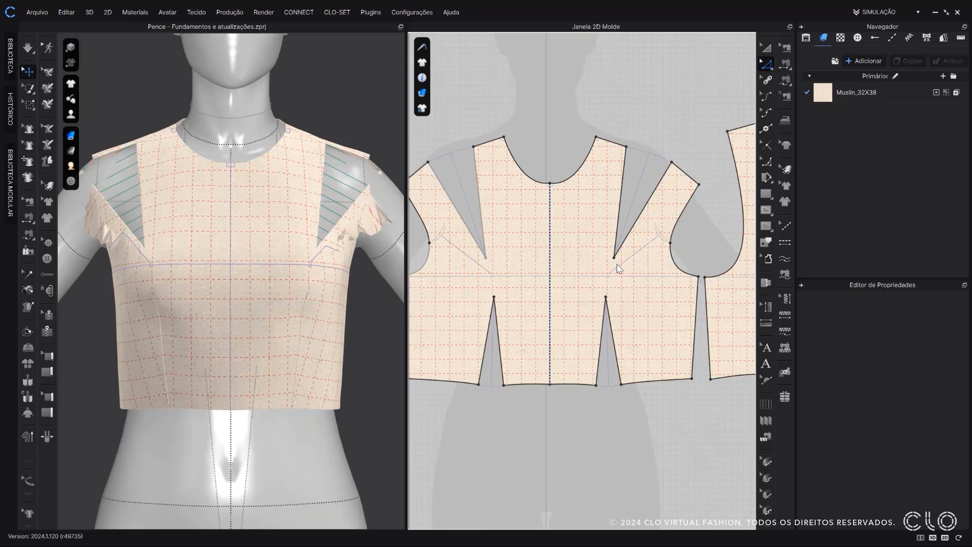
Delete the leftover internal baselines of the old armhole dart from the front bodice.
left_click(764, 243)
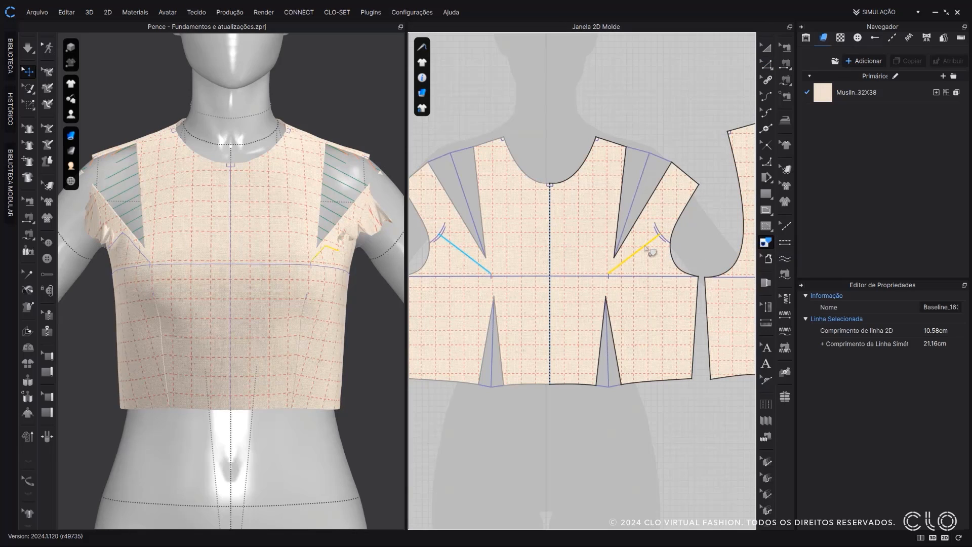
left_click(657, 237)
key("Delete")
left_click(659, 236)
key("Delete")
left_click(661, 237)
key("Delete")
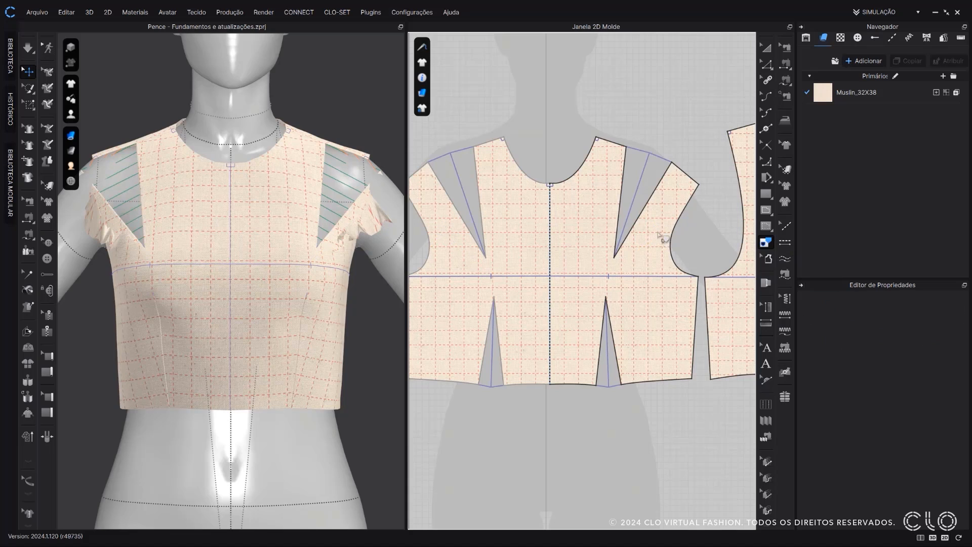
Simulate the garment with the shoulder darts and inspect the front bodice from another angle.
scroll(644, 238, "down", 3)
key("space")
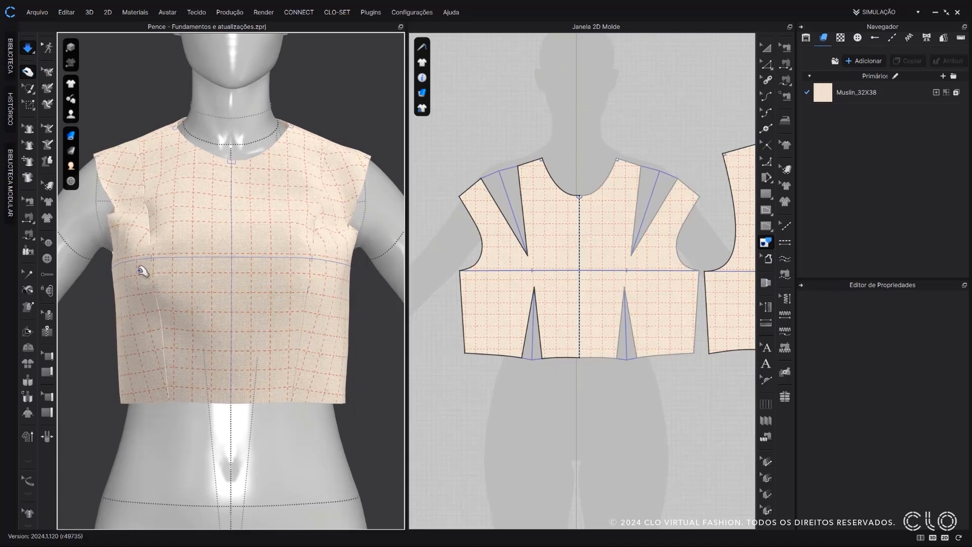
left_click_drag(122, 280, 373, 341)
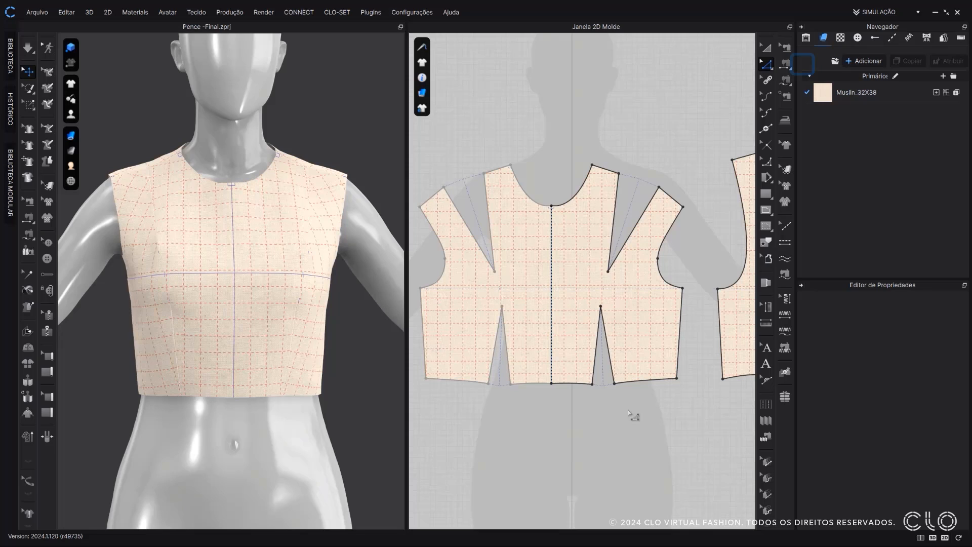
Use Rotate Dart on the front waist dart to transfer the shoulder dart's opening into the waist dart.
right_click(608, 350)
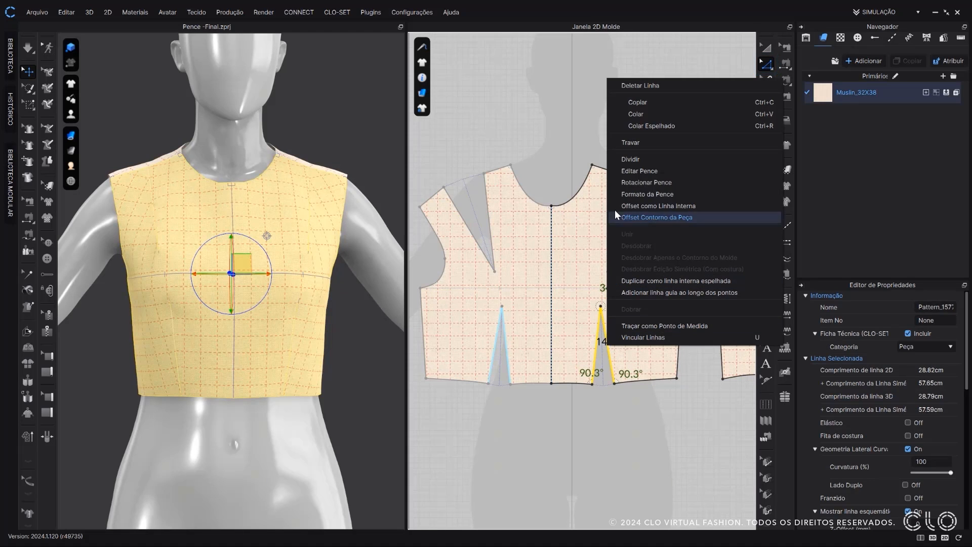
left_click(628, 181)
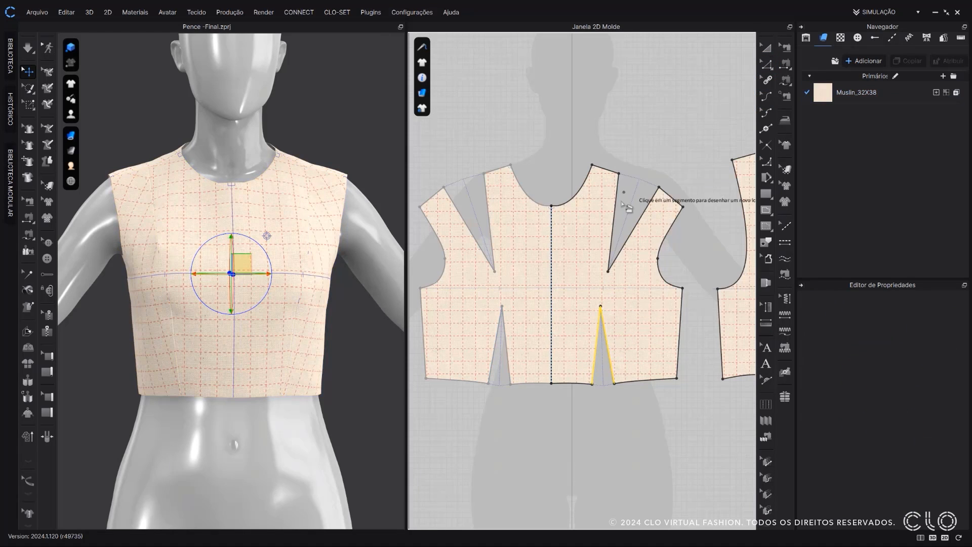
left_click(608, 273)
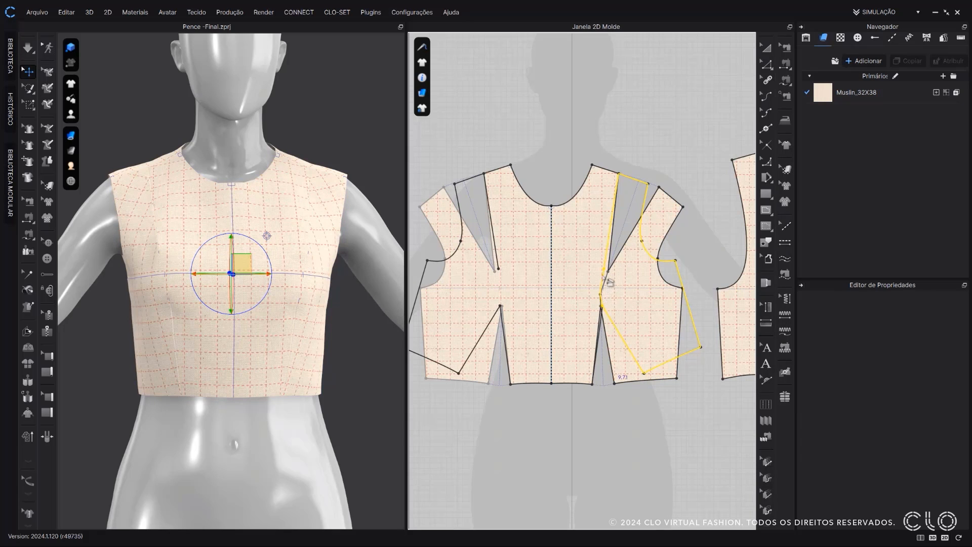
left_click(604, 250)
Simulate the garment with the combined waist darts, pulling the bodice hem into place on the avatar.
key("space")
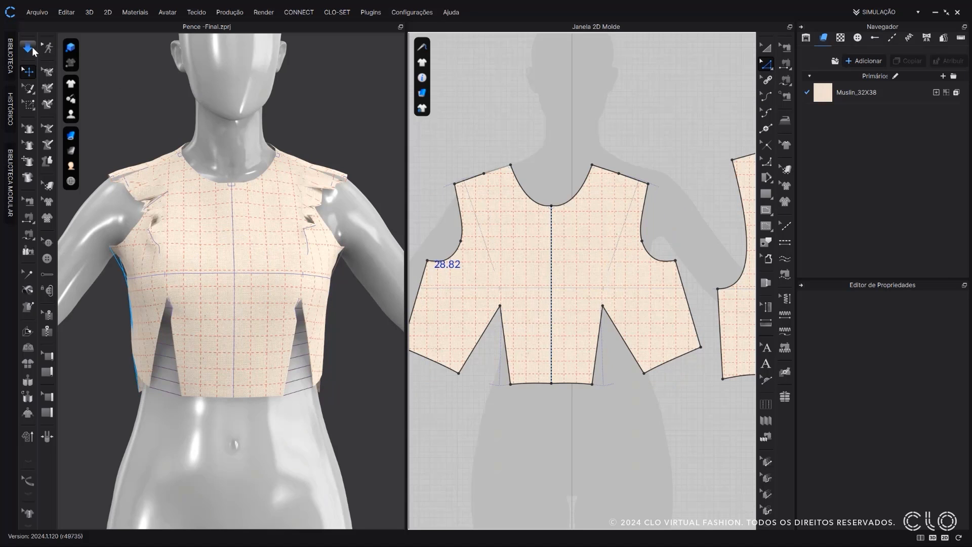
left_click_drag(171, 378, 168, 388)
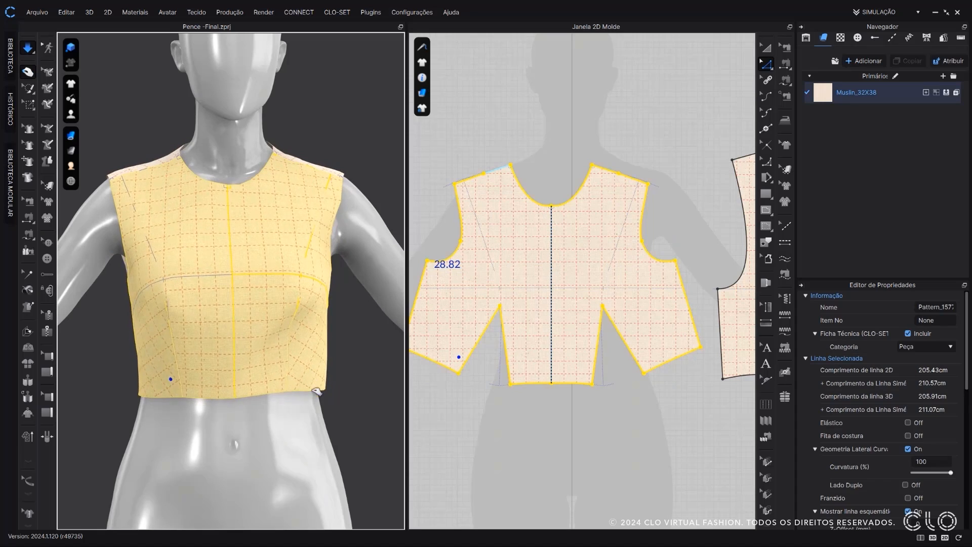
left_click_drag(318, 391, 317, 399)
right_click_drag(317, 399, 306, 397)
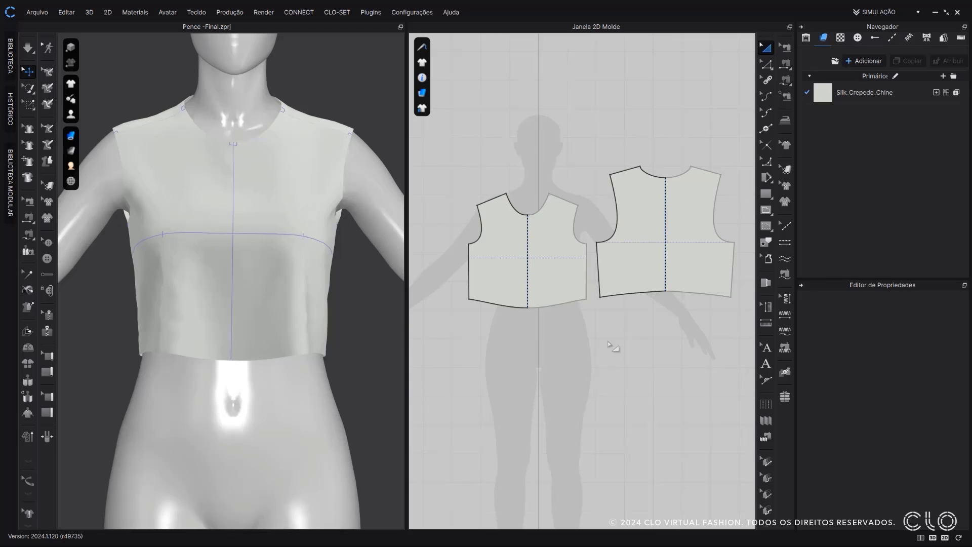
Add a point on the front bodice's side seam, about 7 cm below the underarm.
left_click(767, 130)
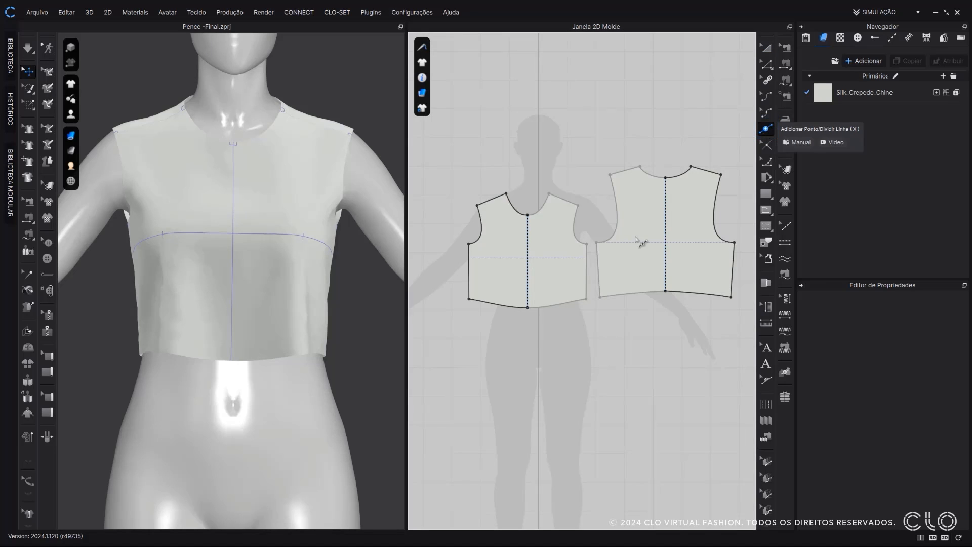
scroll(591, 258, "up", 5)
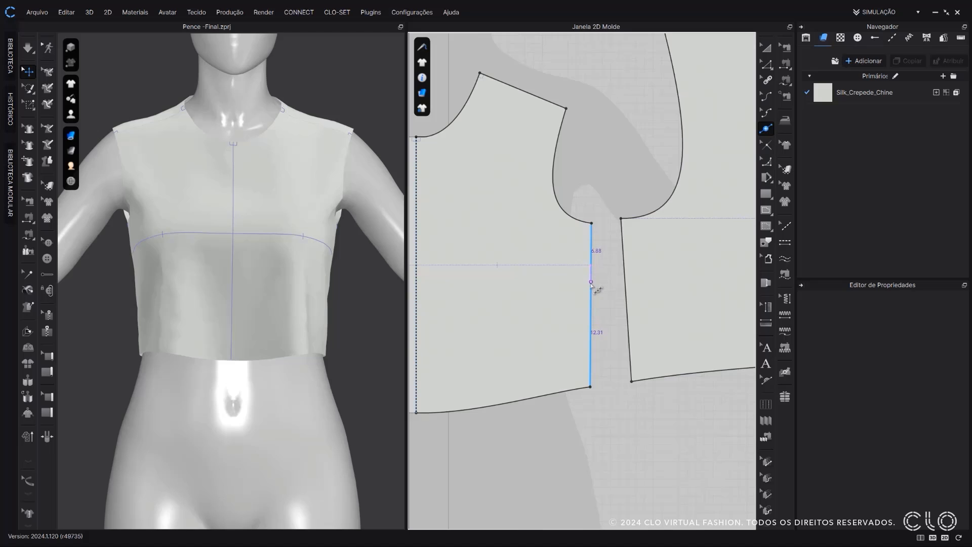
left_click(590, 287)
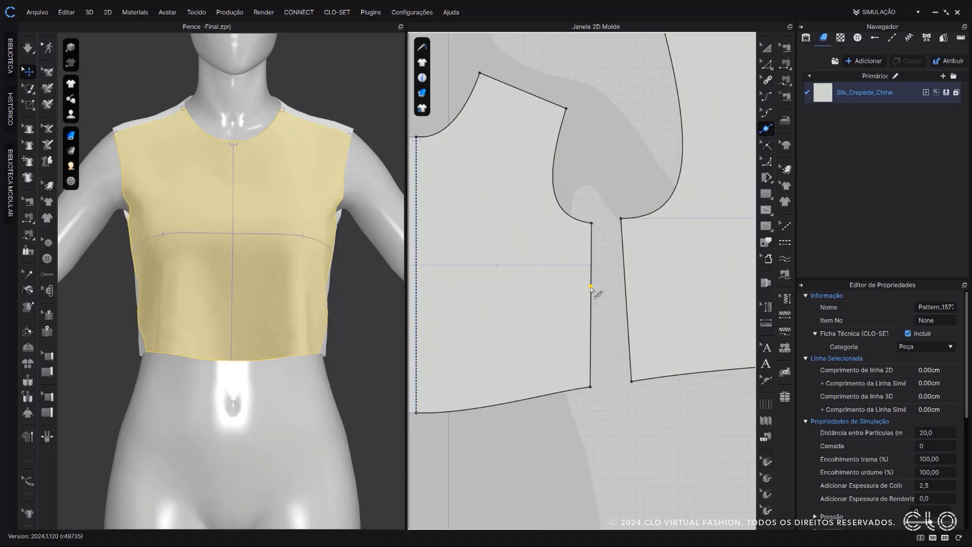
scroll(591, 287, "down", 2)
middle_click_drag(597, 289, 622, 293)
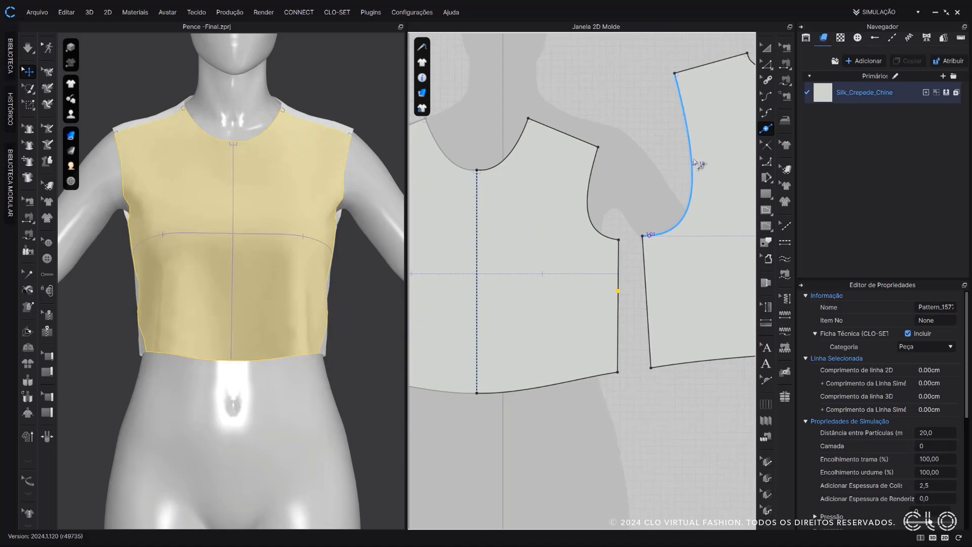
Cut and sew the front bodice along its center front line with the Edit Pattern tool.
left_click(767, 66)
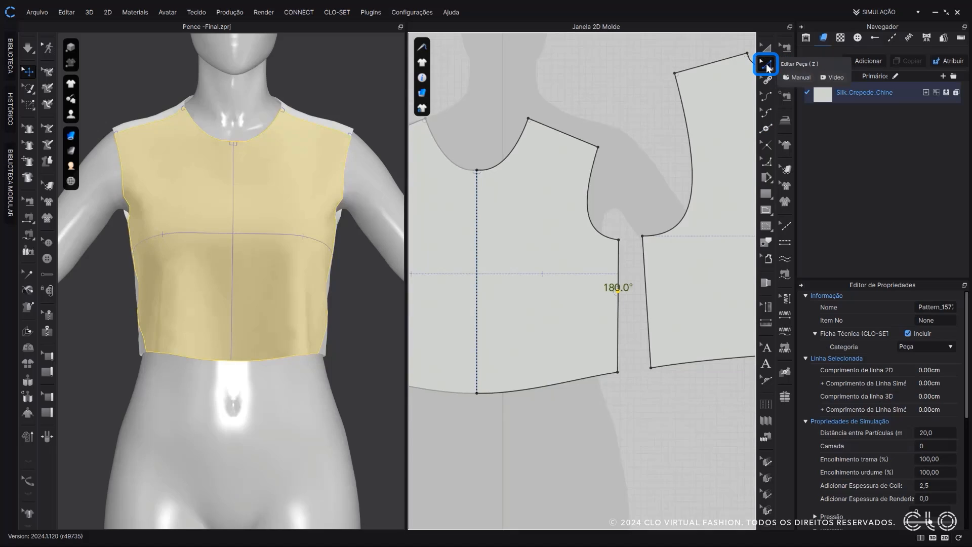
right_click(478, 207)
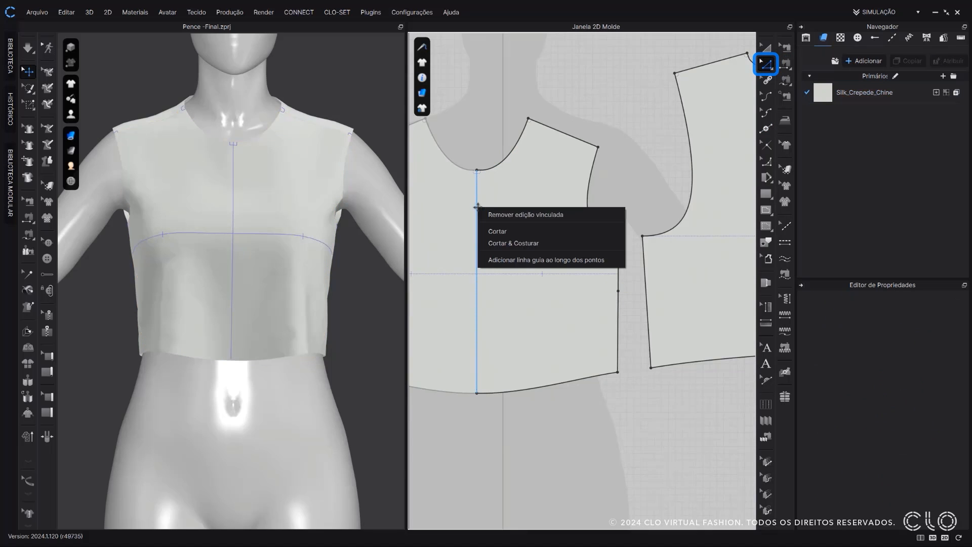
left_click(491, 243)
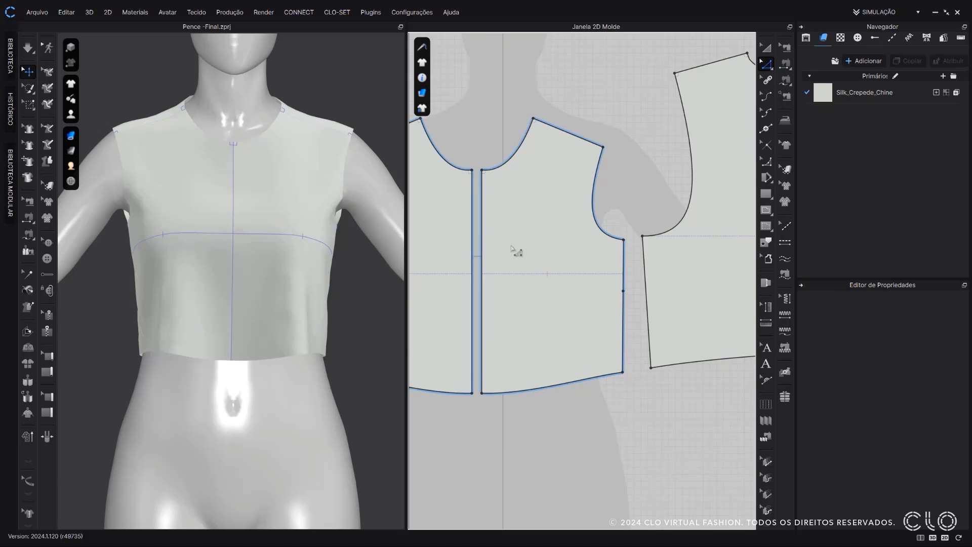
Start a dart with fullness at the side seam point, drawing its cut line to the center front and choosing the lower side to open.
right_click(623, 292)
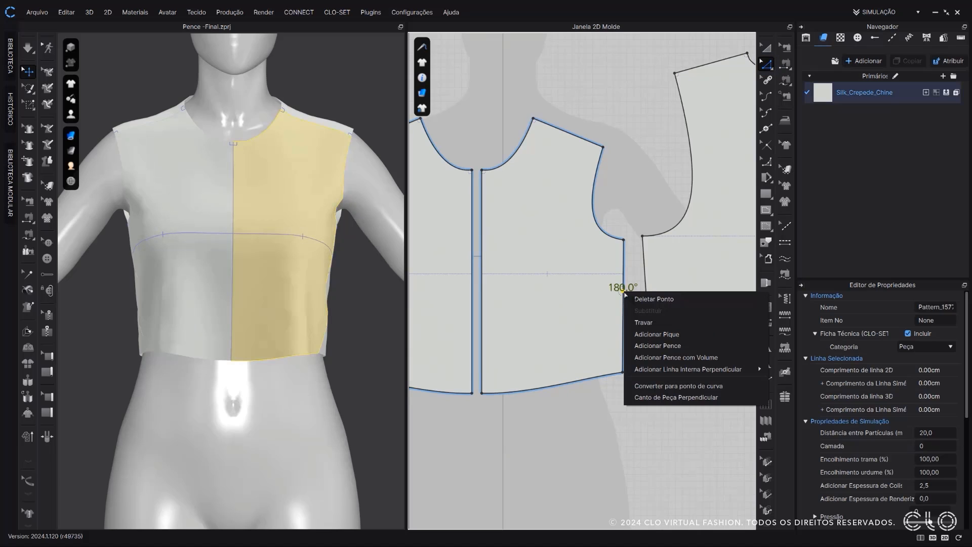
left_click(629, 357)
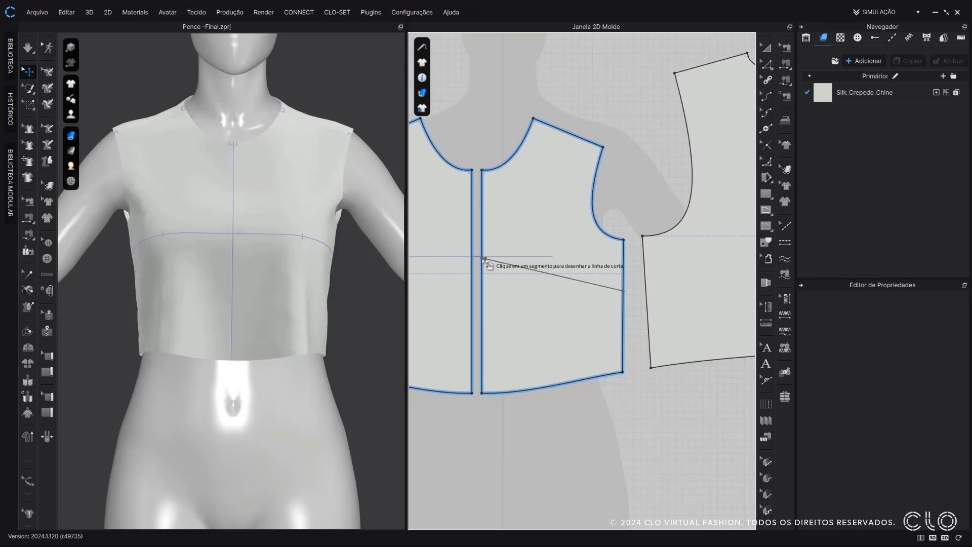
scroll(483, 259, "up", 3)
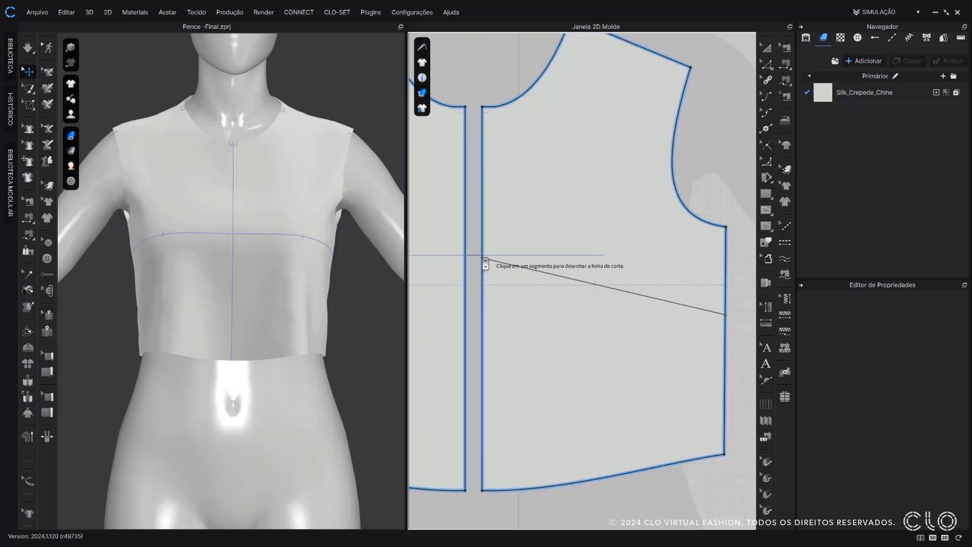
left_click(482, 258)
scroll(482, 259, "down", 4)
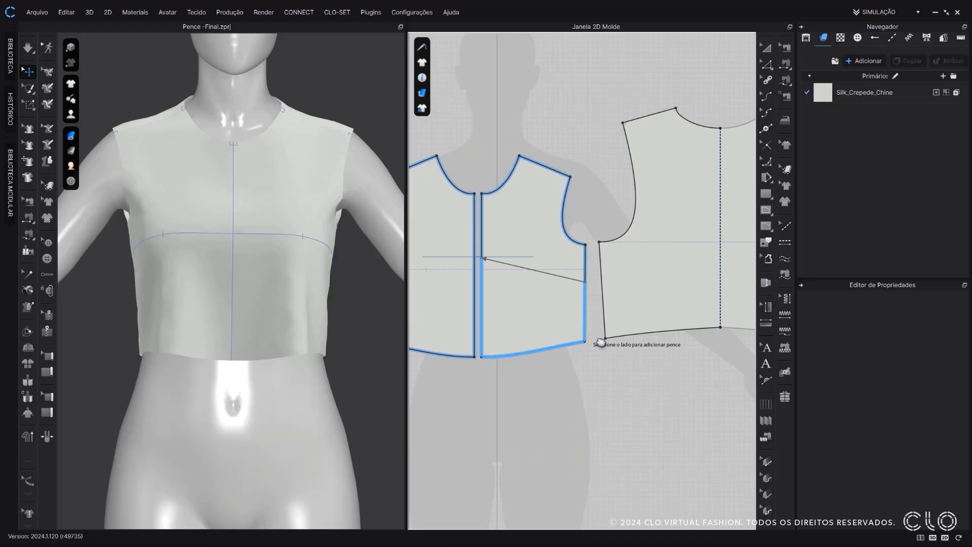
middle_click_drag(581, 338, 625, 341)
left_click(628, 337)
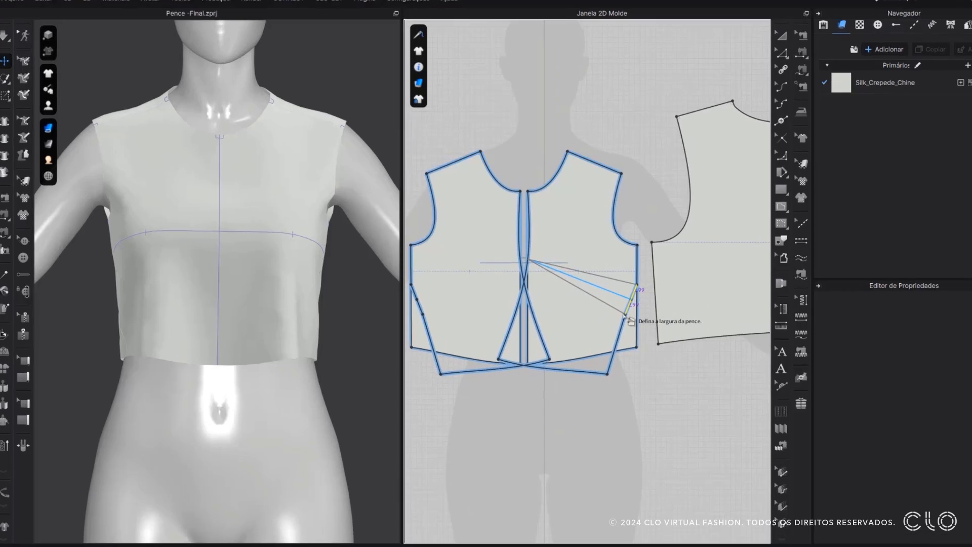
Set the side dart's total width to 4 cm and its length to 10 cm, keeping the dart shape option on.
left_click(619, 314)
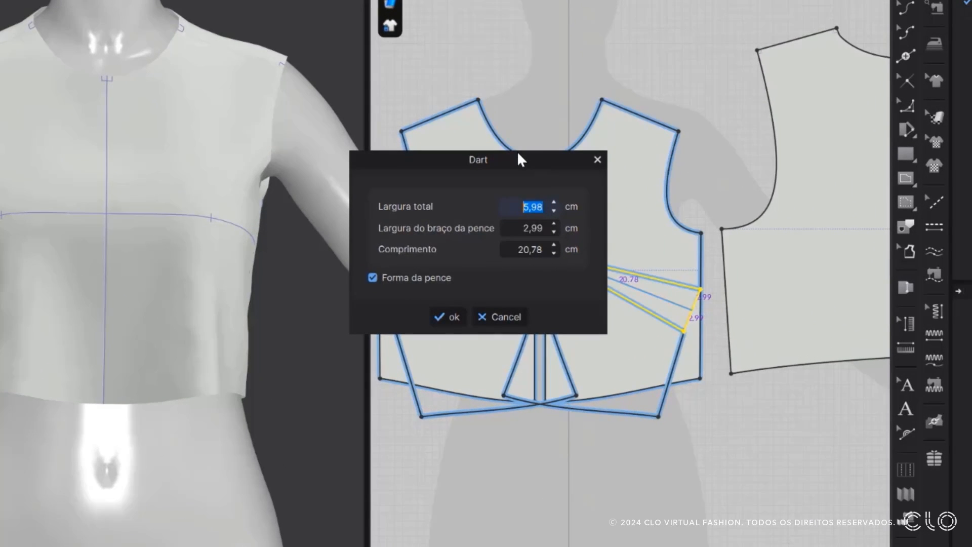
type("4")
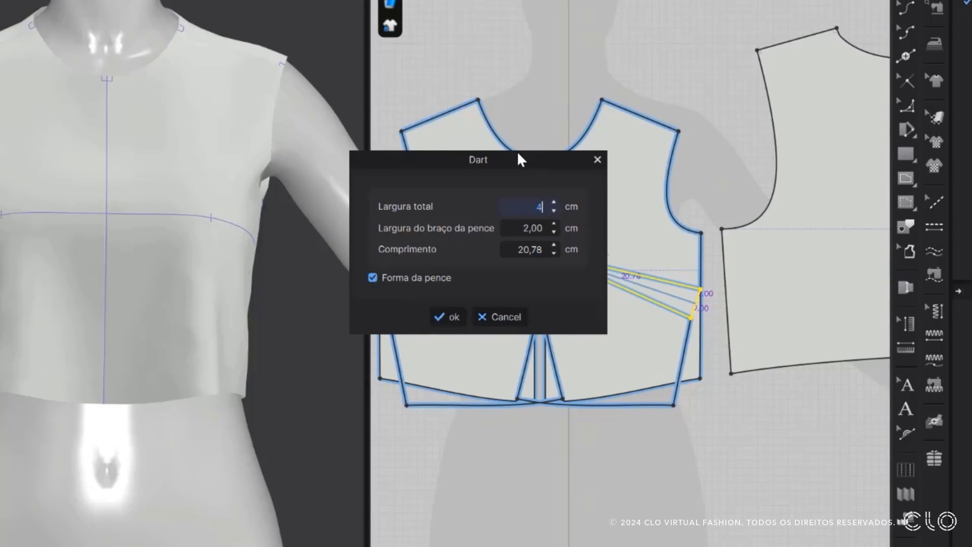
left_click_drag(517, 151, 345, 142)
left_click(352, 246)
type("1")
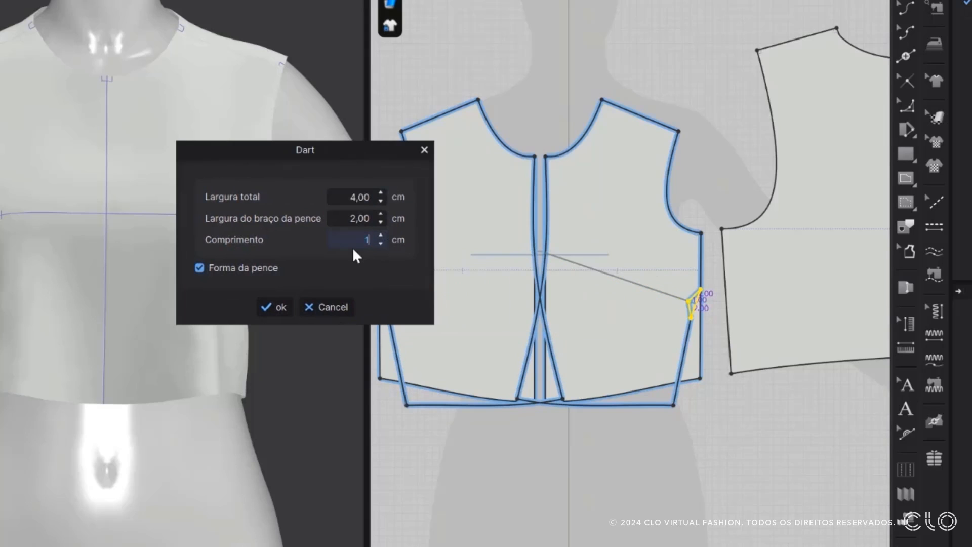
type("0")
left_click(274, 307)
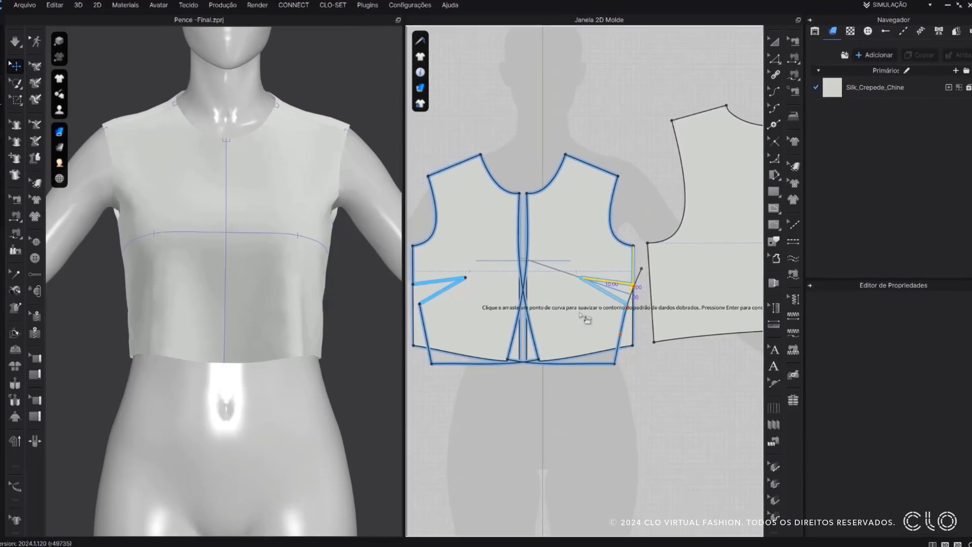
Complete the side dart with fullness on the front bodice, leaving the folded dart contour unmodified.
scroll(648, 312, "up", 5)
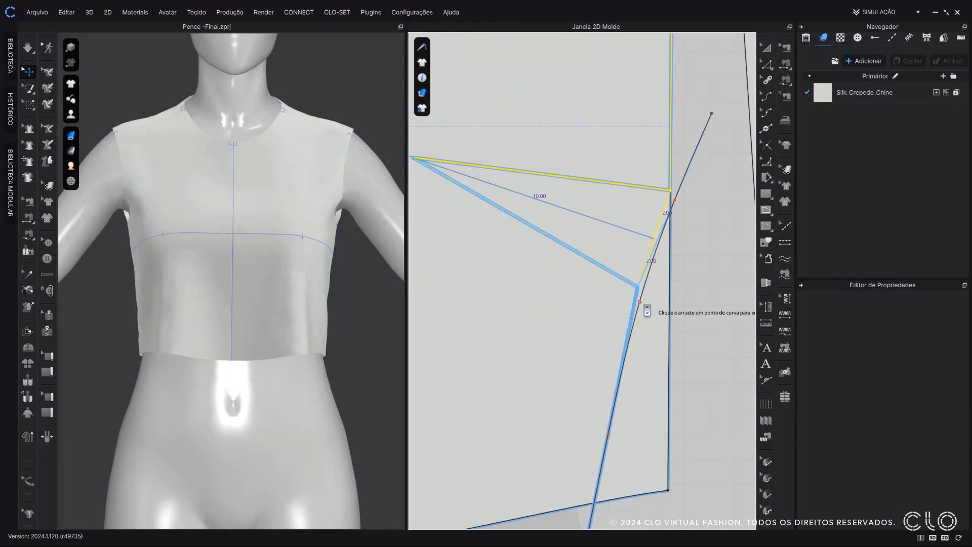
scroll(647, 310, "down", 5)
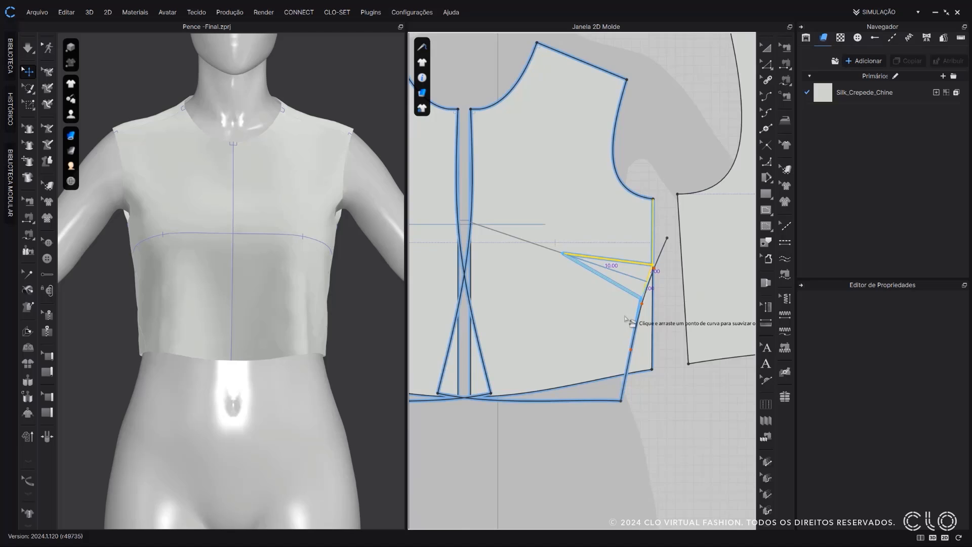
key("Return")
scroll(626, 319, "down", 5)
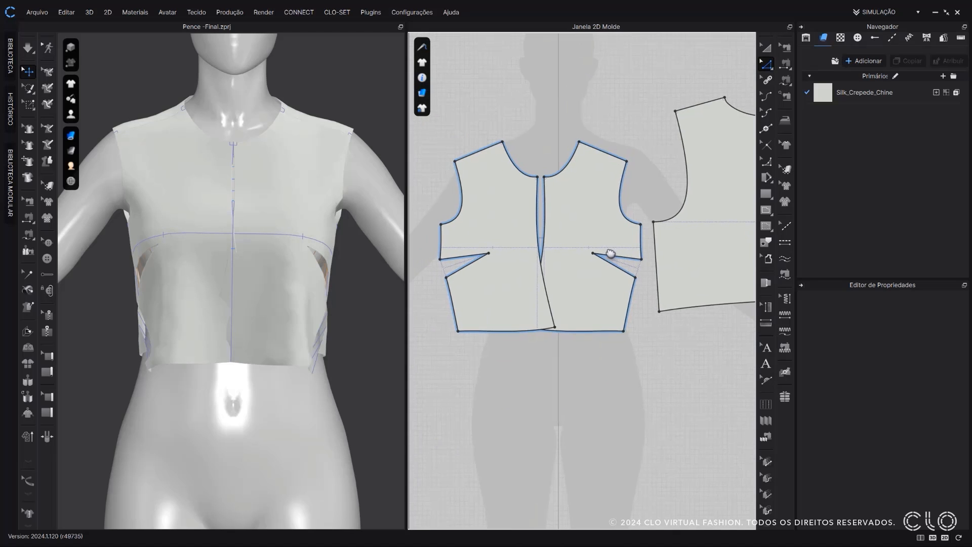
Move the two linked front bodice halves apart horizontally, leaving a gap between their center front lines.
left_click(766, 47)
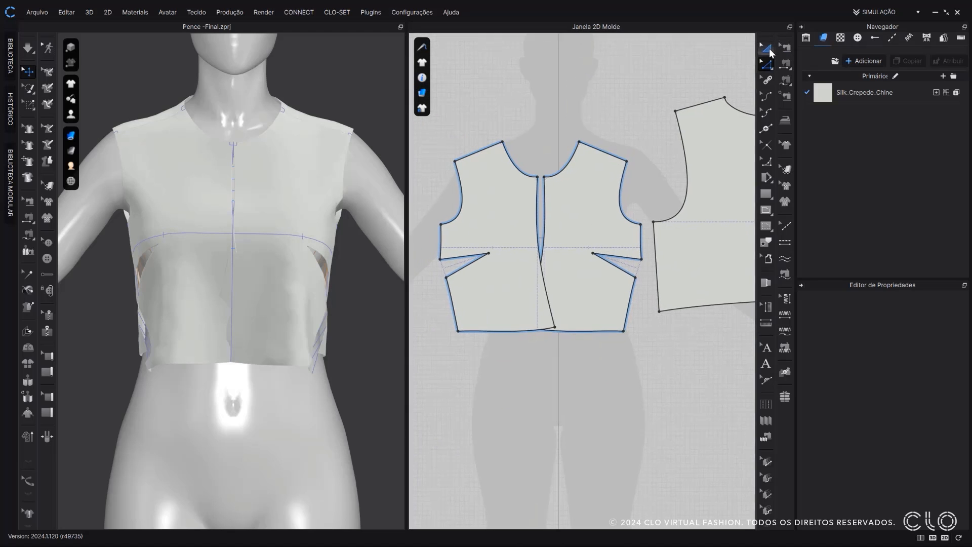
left_click(524, 205)
left_click_drag(524, 204, 489, 204)
middle_click_drag(538, 212, 599, 213)
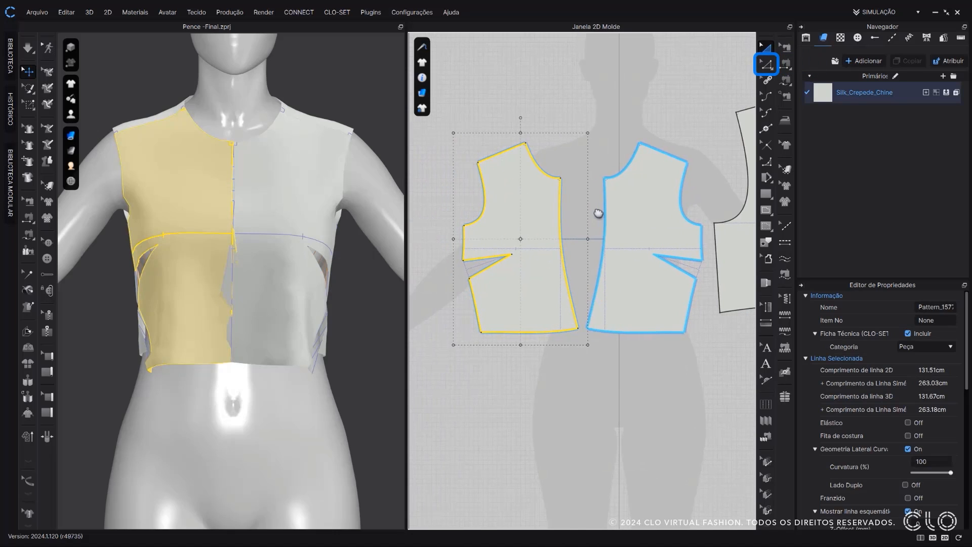
Delete all curve points from the front bodice's center front line with the Edit Pattern tool.
left_click(769, 66)
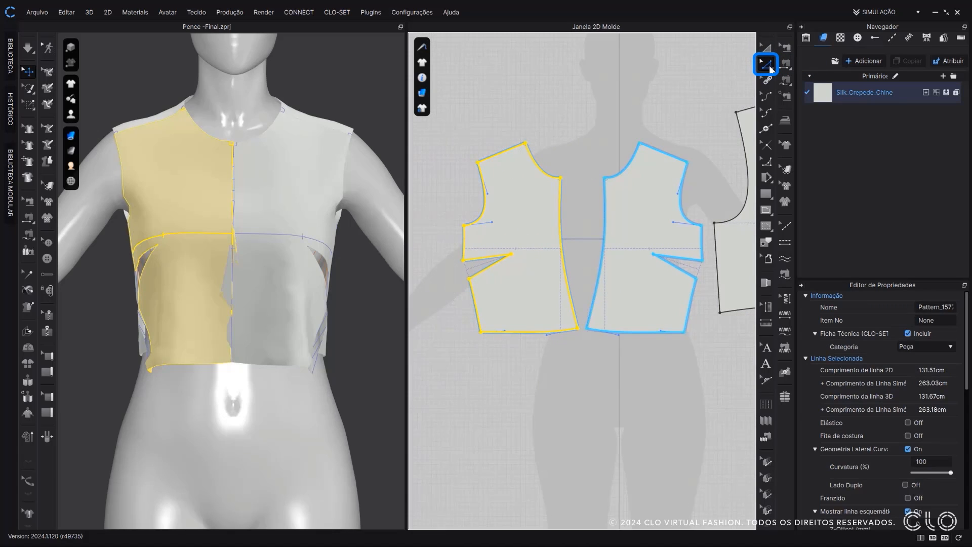
right_click(606, 215)
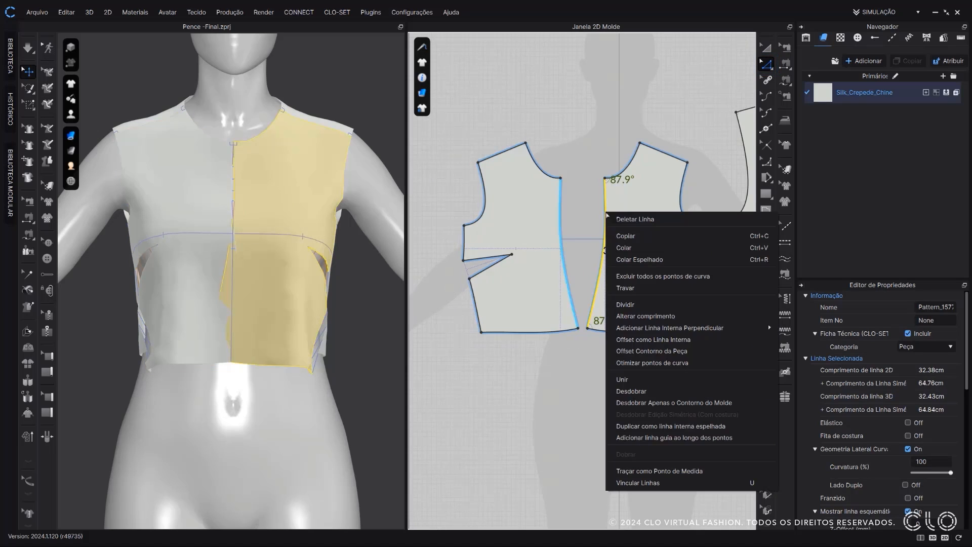
left_click(623, 276)
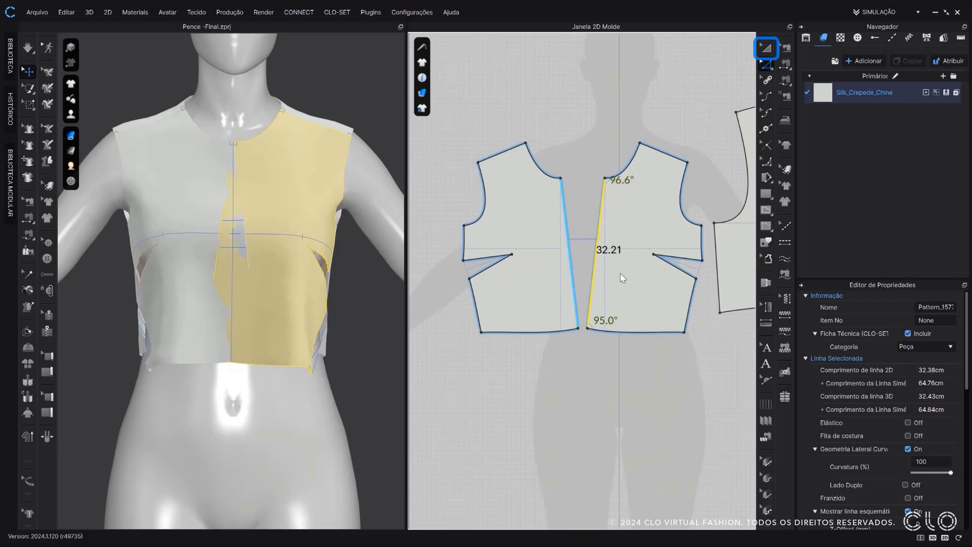
left_click(587, 166)
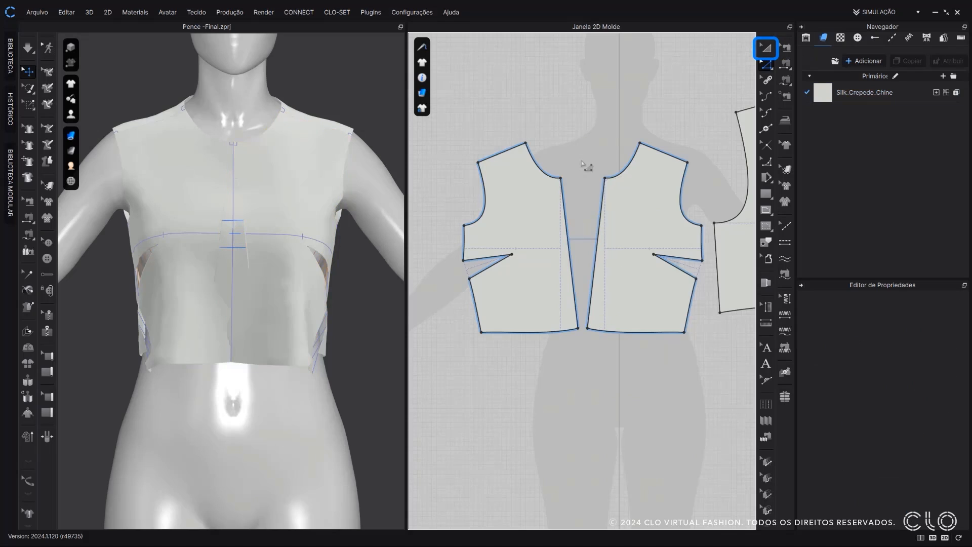
Rotate the front bodice half to the Y-axis, using its center front line as the reference.
left_click(766, 49)
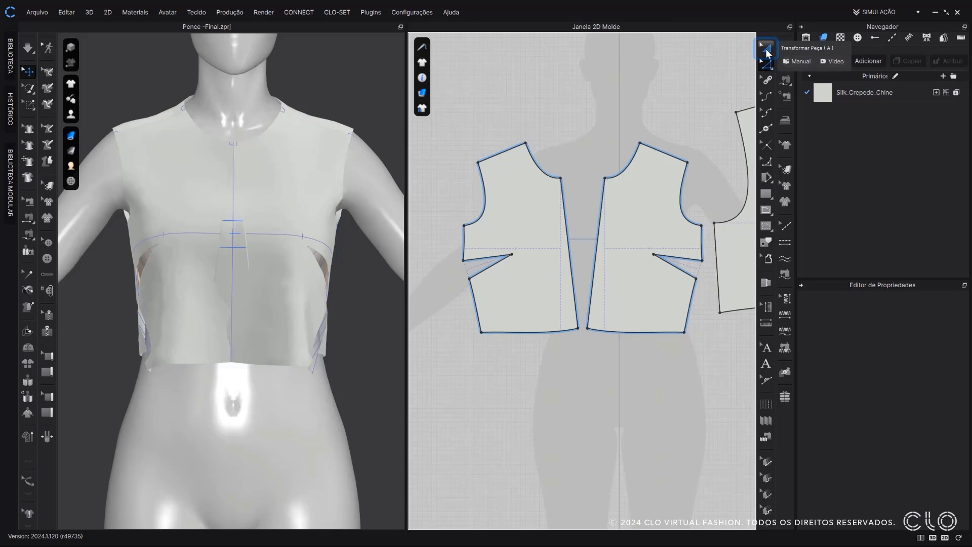
left_click(652, 229)
right_click(652, 229)
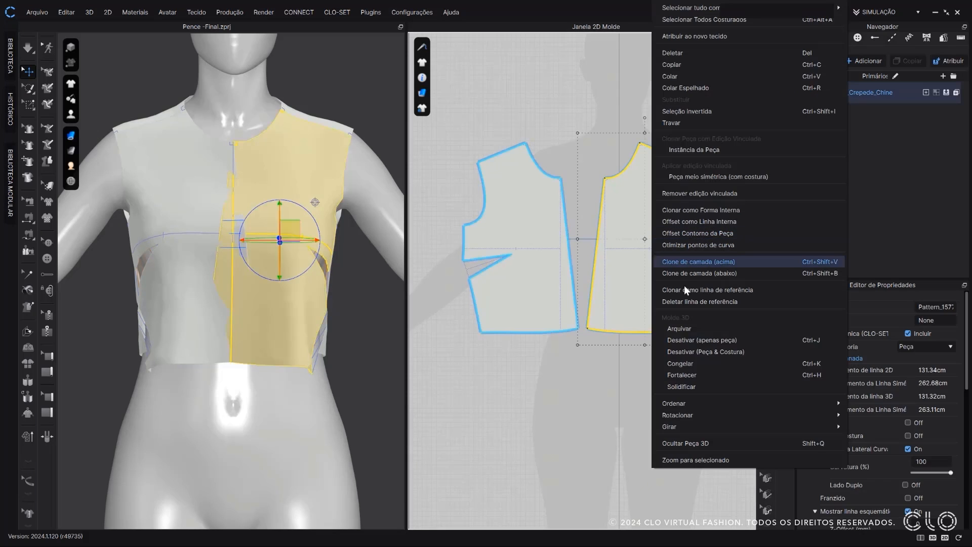
mouse_move(689, 415)
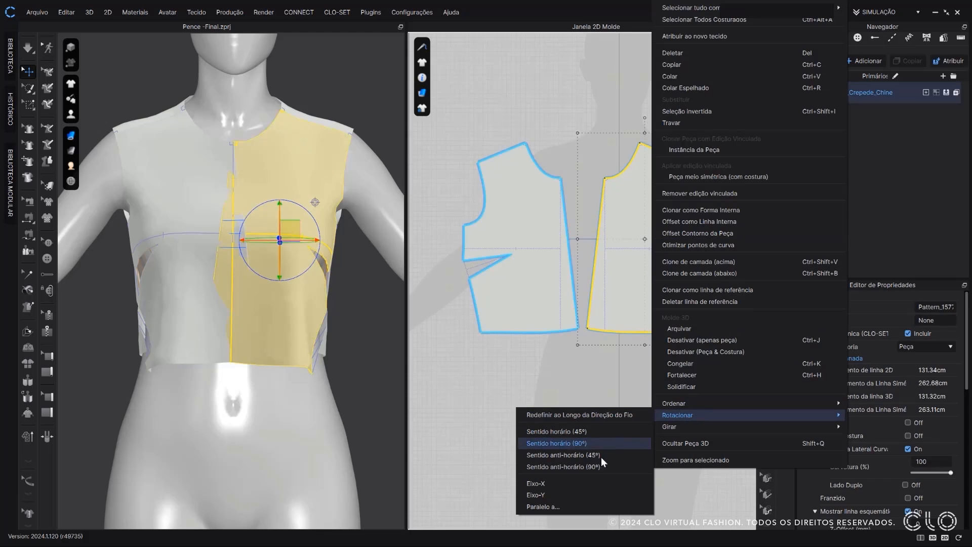
left_click(544, 494)
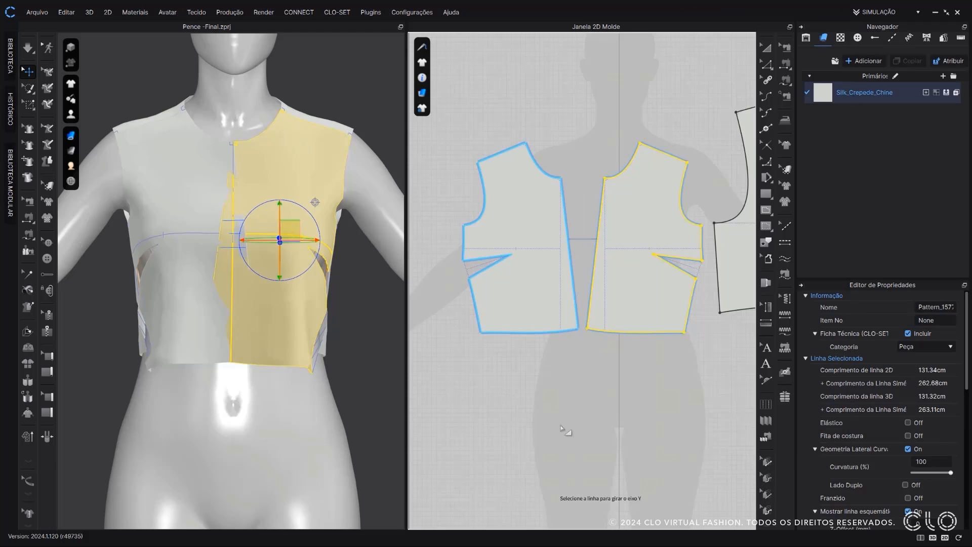
left_click(598, 253)
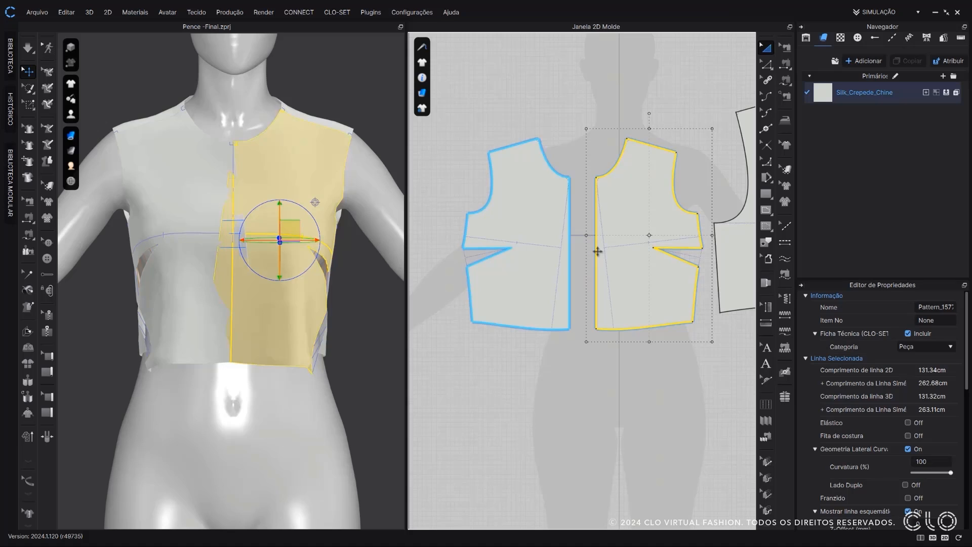
Merge the two front bodice halves along their center front lines.
left_click(766, 64)
left_click(597, 219)
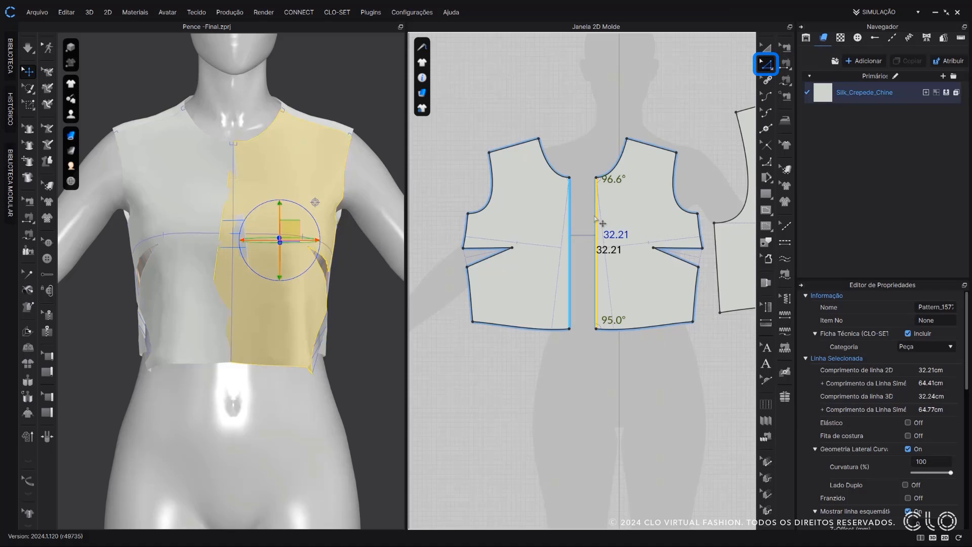
right_click(596, 219)
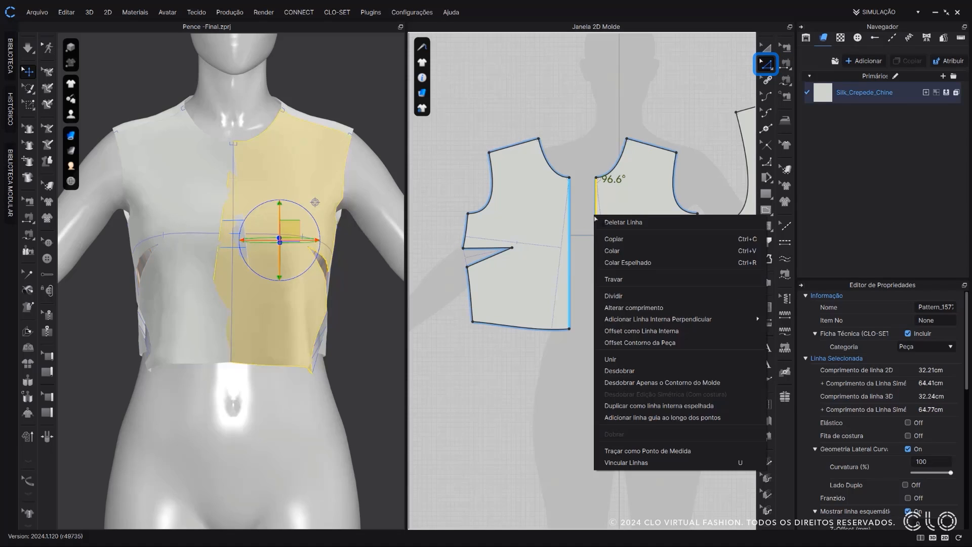
left_click(614, 358)
left_click(568, 274)
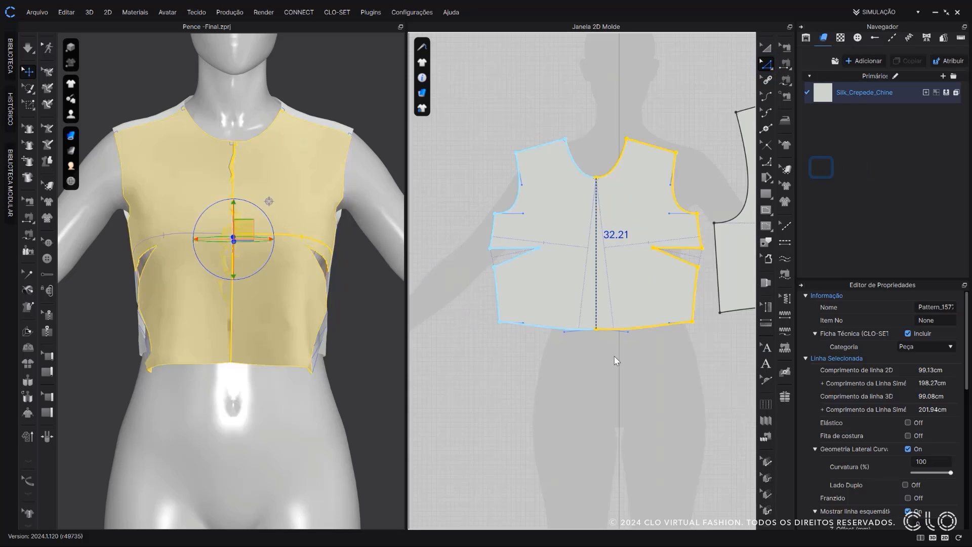
left_click(708, 150)
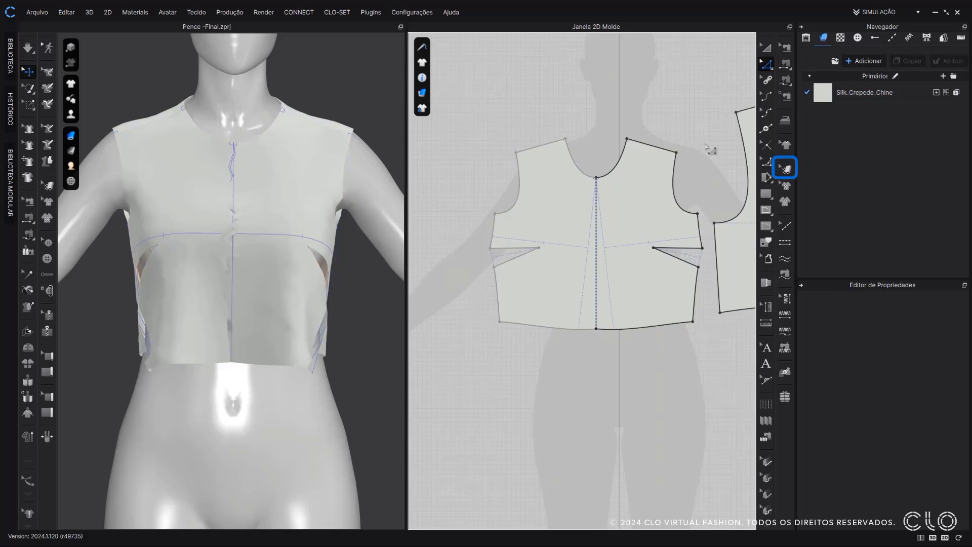
Align the front bodice's grainline to the Y-axis with the Edit Texture (2D) tool.
left_click(785, 172)
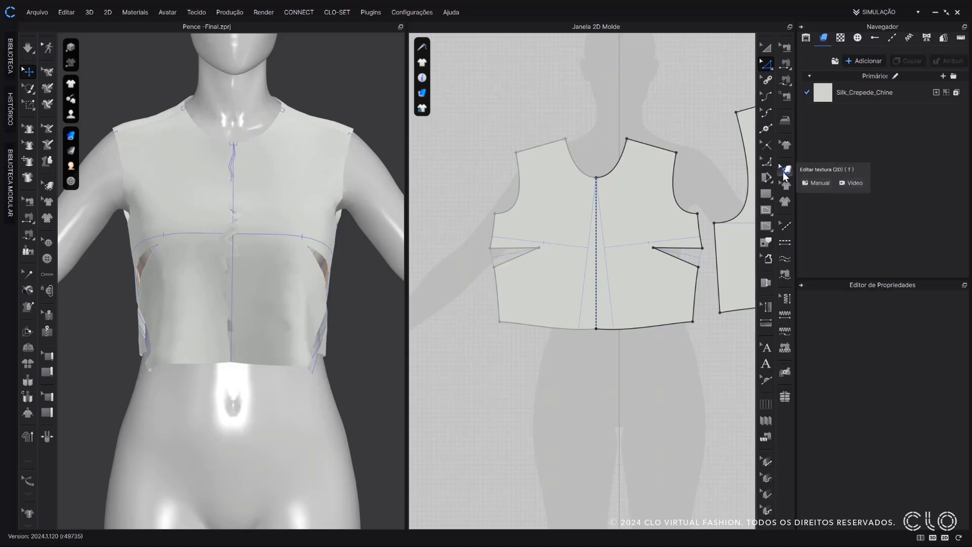
right_click(617, 213)
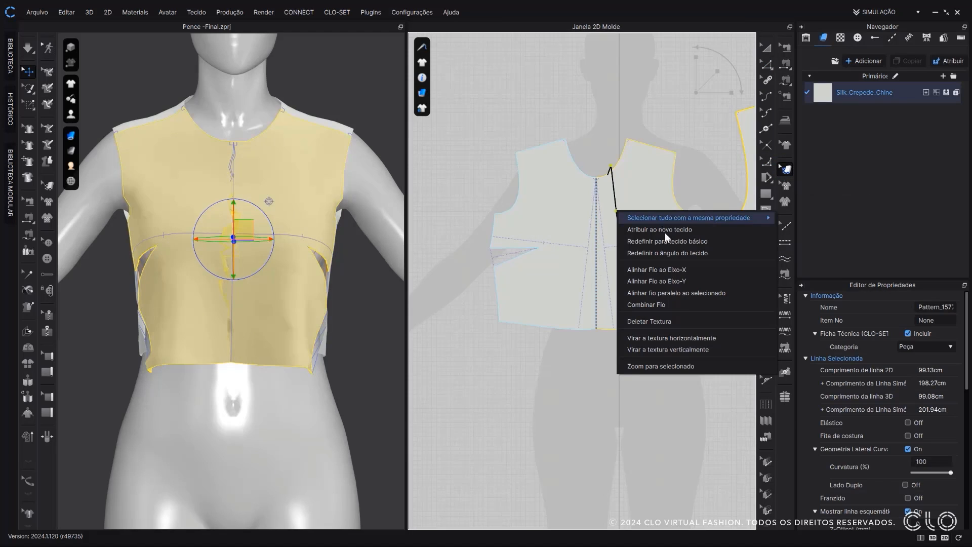
left_click(666, 279)
left_click(705, 178)
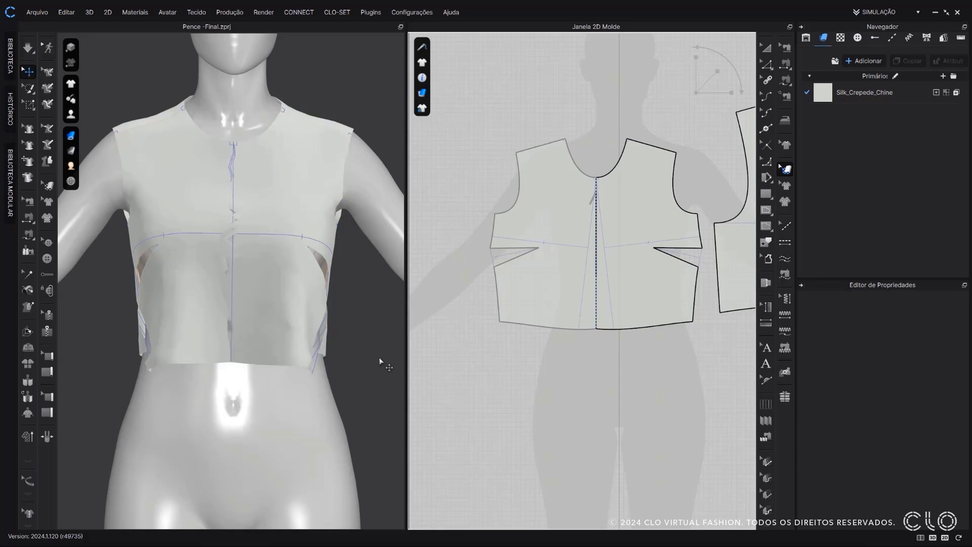
Simulate the garment and pull both sides of the bodice's lower edge outward to settle it.
key("space")
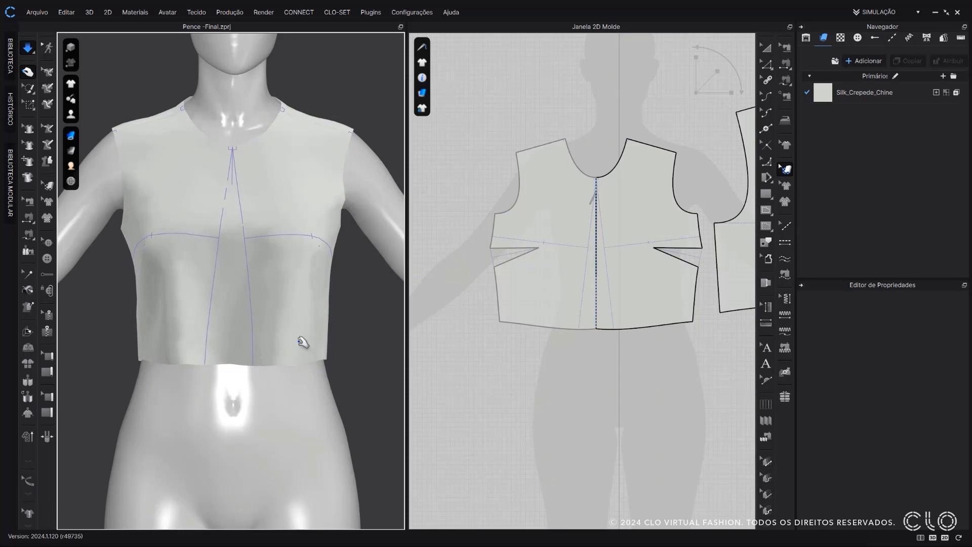
left_click(327, 351)
left_click_drag(353, 347, 356, 348)
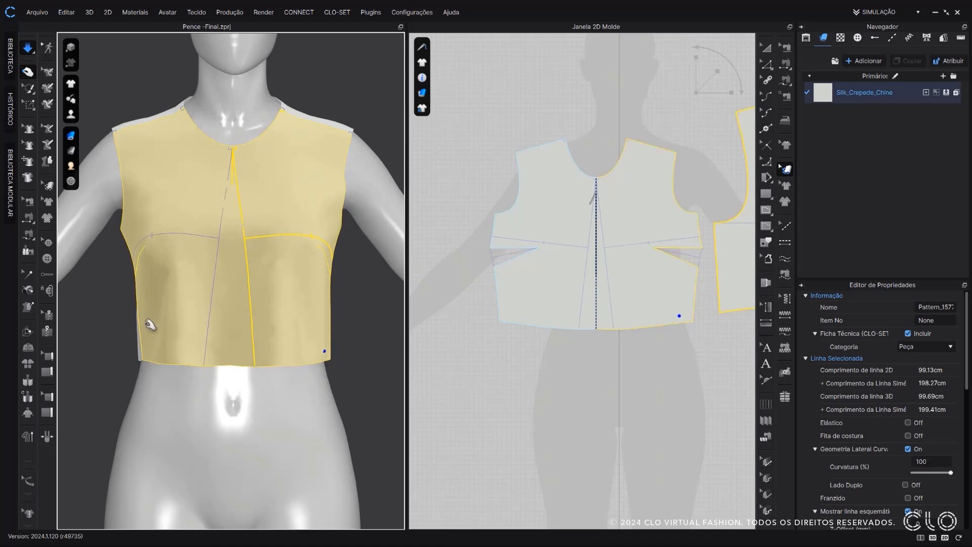
left_click_drag(145, 323, 121, 326)
left_click(343, 89)
Shift a point on the front bodice horizontally with the Edit Pattern tool.
left_click(766, 65)
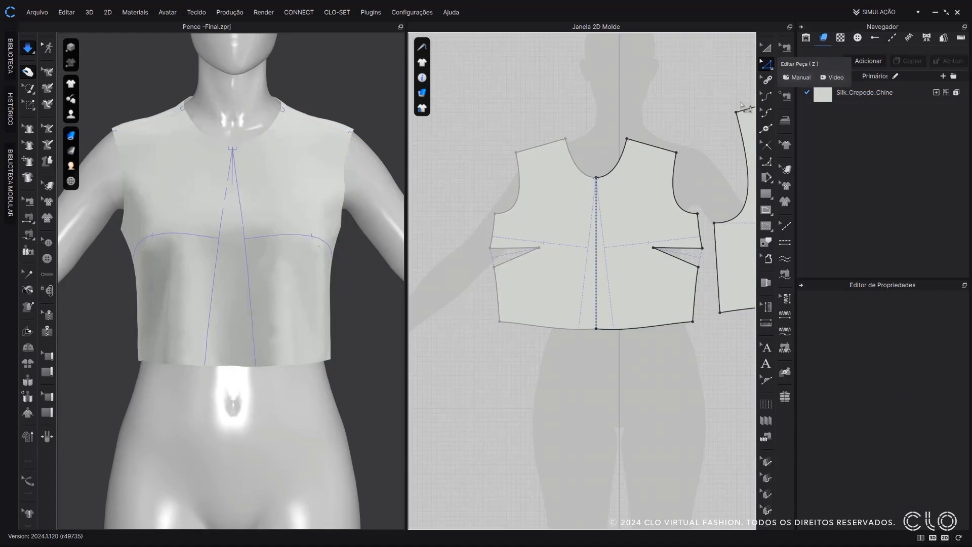
scroll(692, 218, "up", 5)
left_click(685, 214)
left_click_drag(684, 214, 610, 213)
left_click(704, 182)
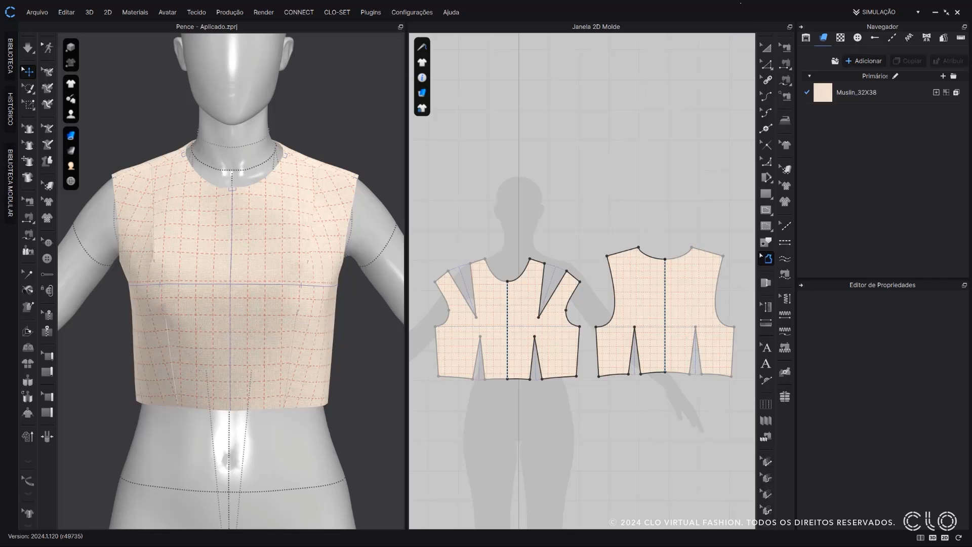
Add a 1 cm seam allowance to the back neckline and to all edges of the front and back bodices.
left_click(765, 47)
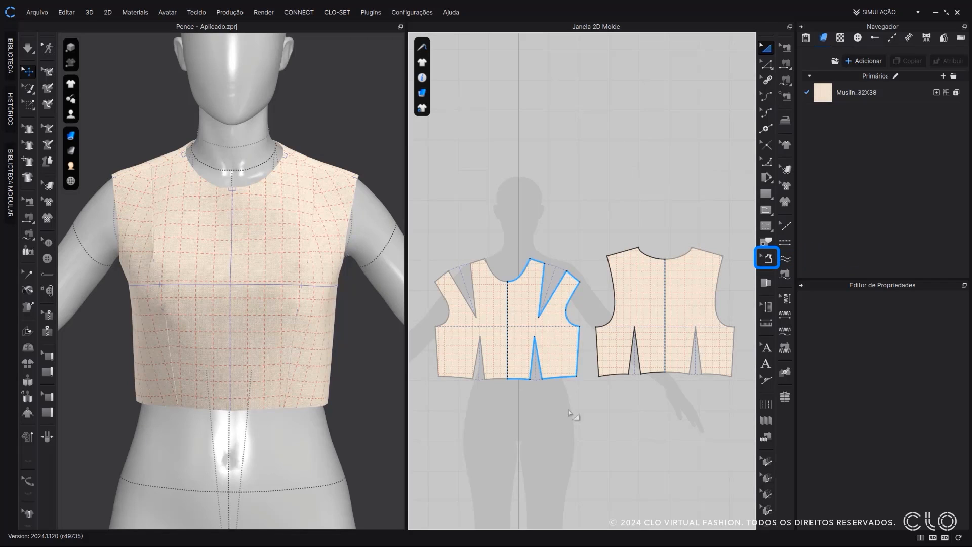
left_click(761, 256)
left_click(652, 259)
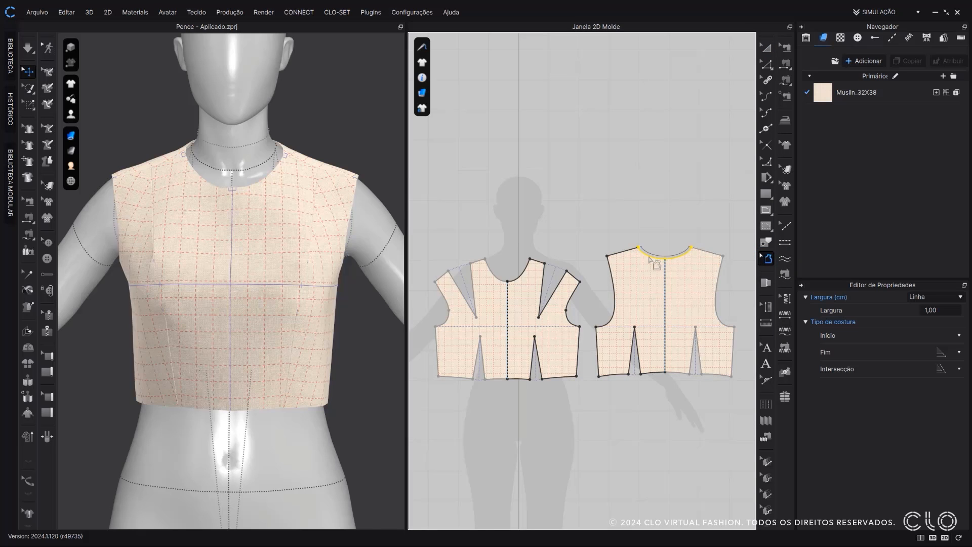
scroll(661, 268, "up", 5)
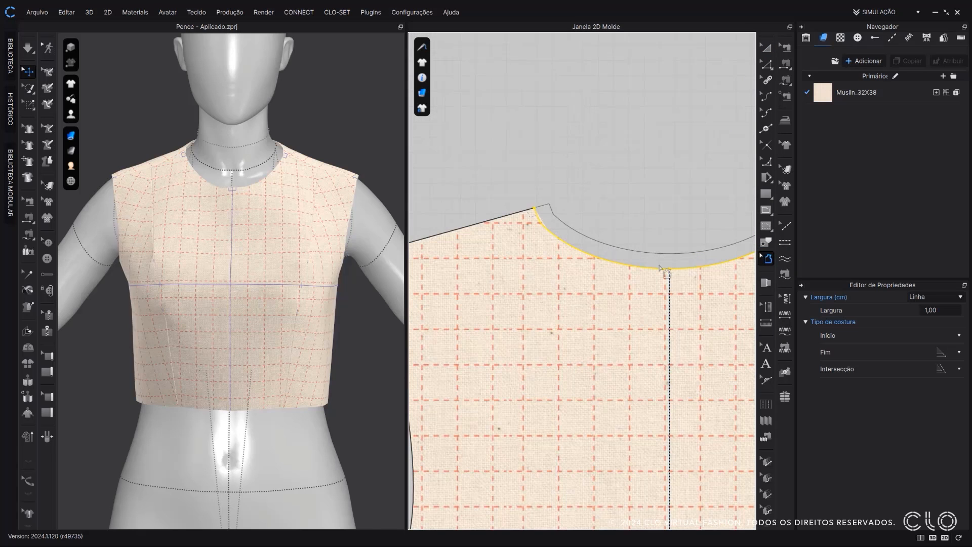
scroll(660, 268, "down", 6)
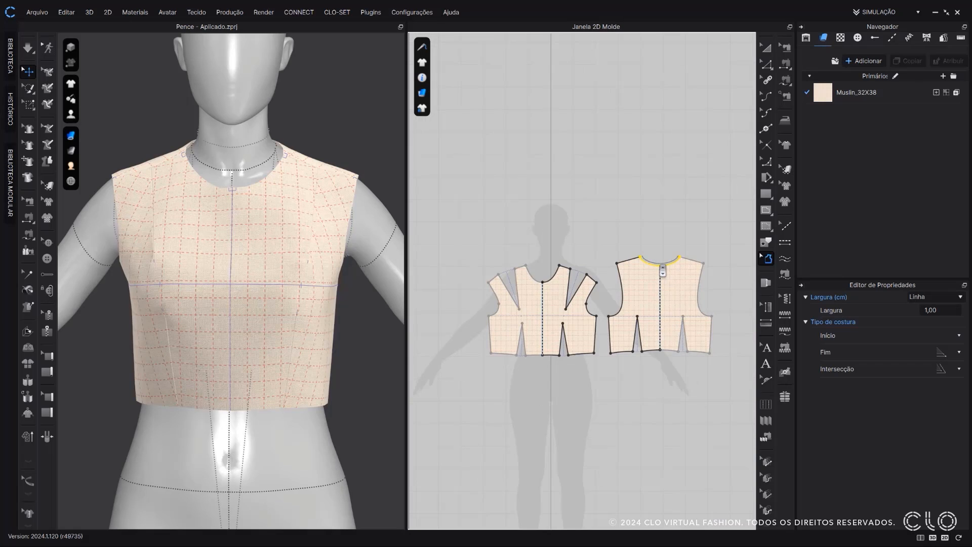
left_click_drag(460, 215, 726, 400)
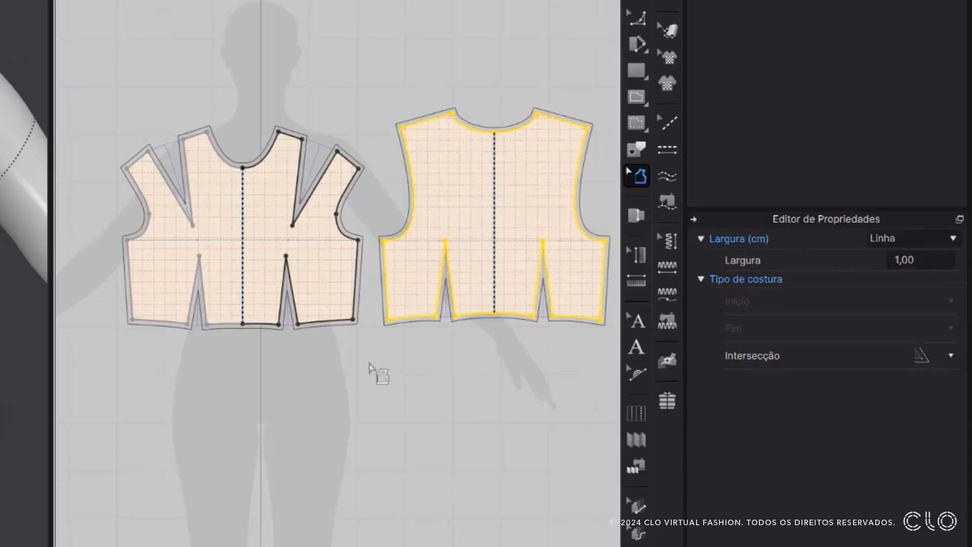
Set the seam allowance width of the back bodice's selected edges to 0.5 cm.
double_click(906, 260)
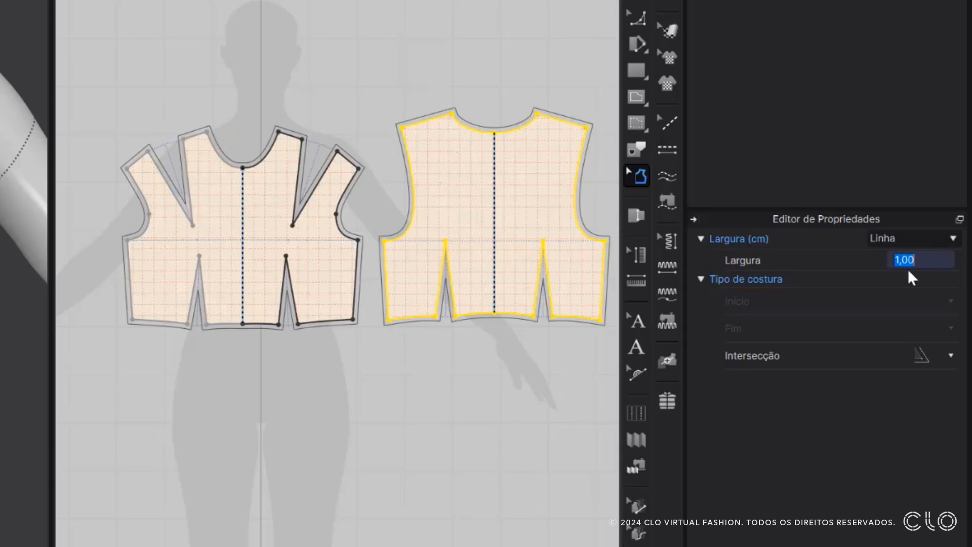
type("0,5")
key("Return")
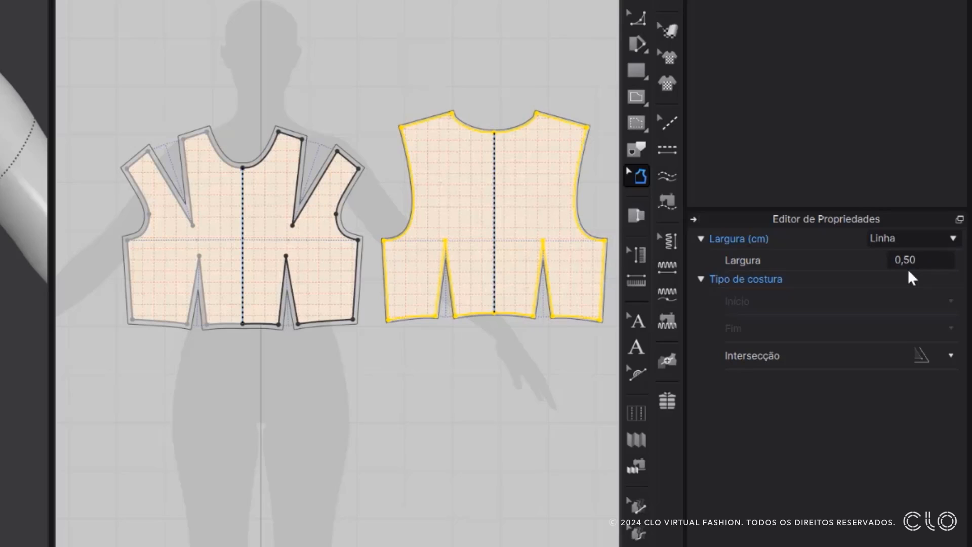
Set the back bodice's seam allowance width to 1 cm and clear the selection.
double_click(917, 261)
type("1")
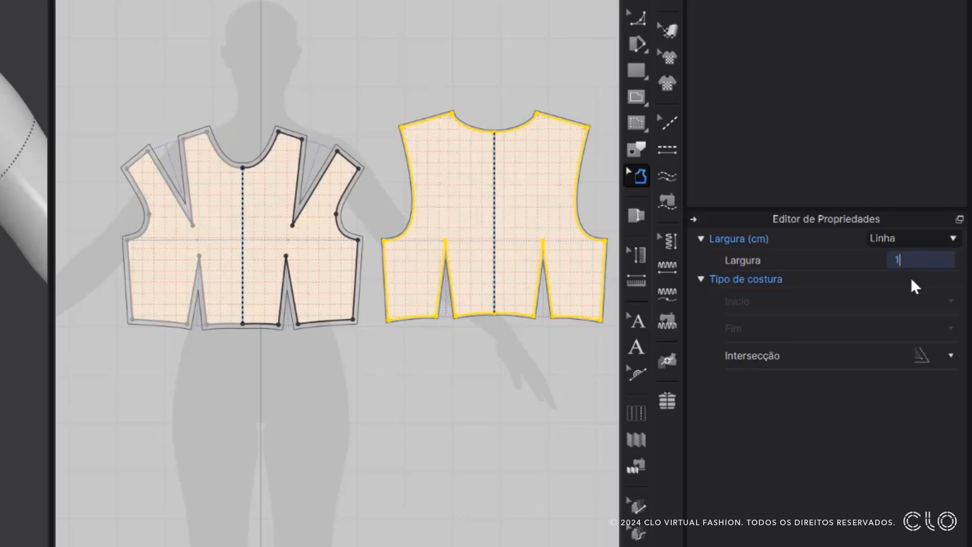
key("Return")
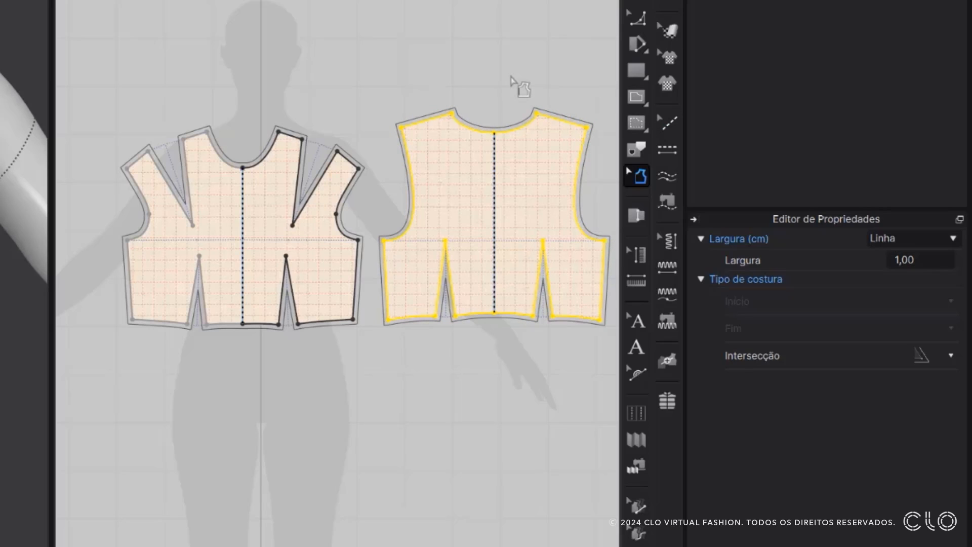
left_click(511, 77)
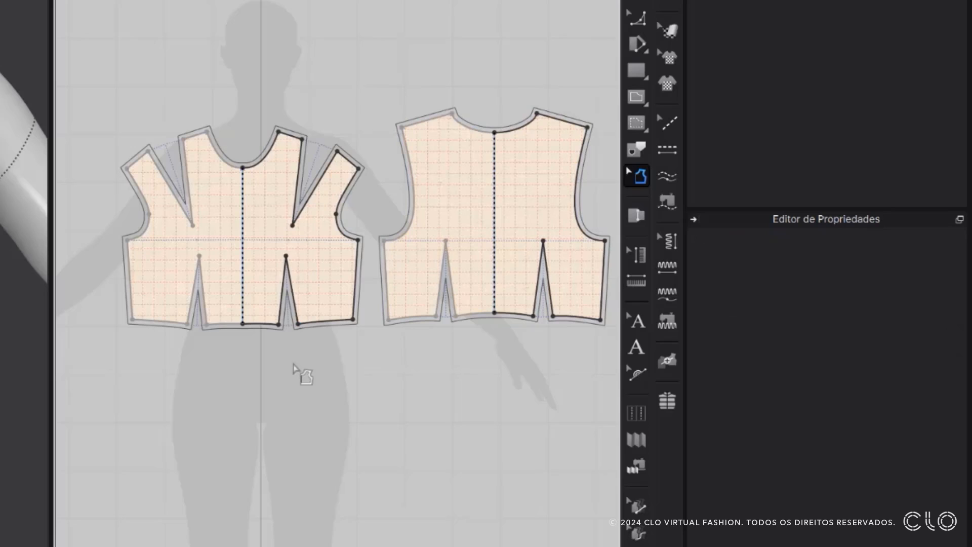
Set the seam allowance intersection at the front waist dart's tip to the last dart-shaped type, so the allowance folds across the dart opening.
scroll(281, 324, "up", 5)
right_click_drag(278, 321, 303, 398)
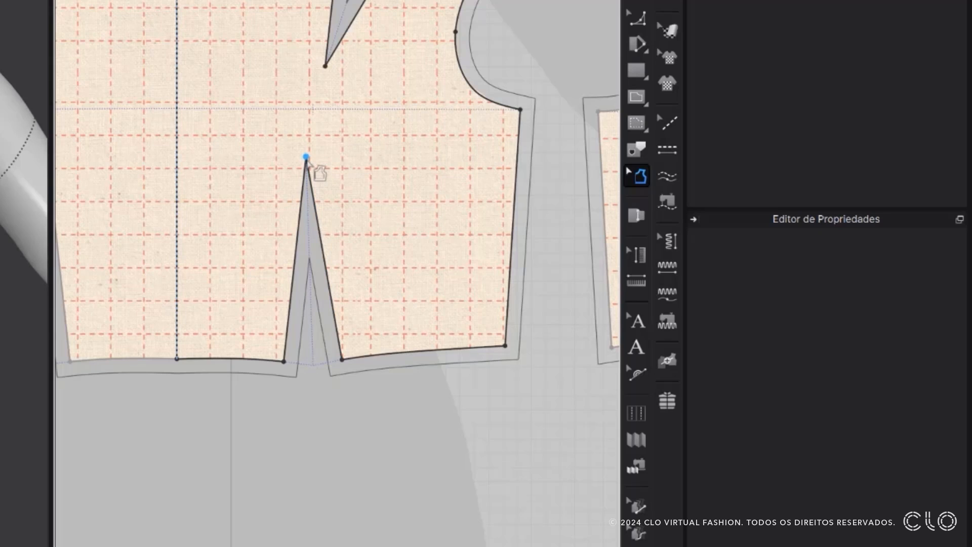
left_click(307, 157)
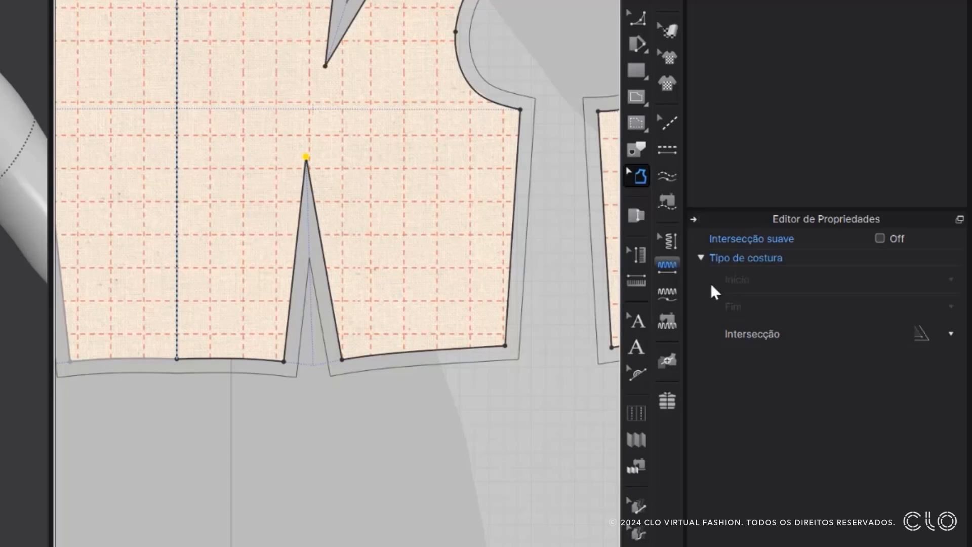
left_click(950, 334)
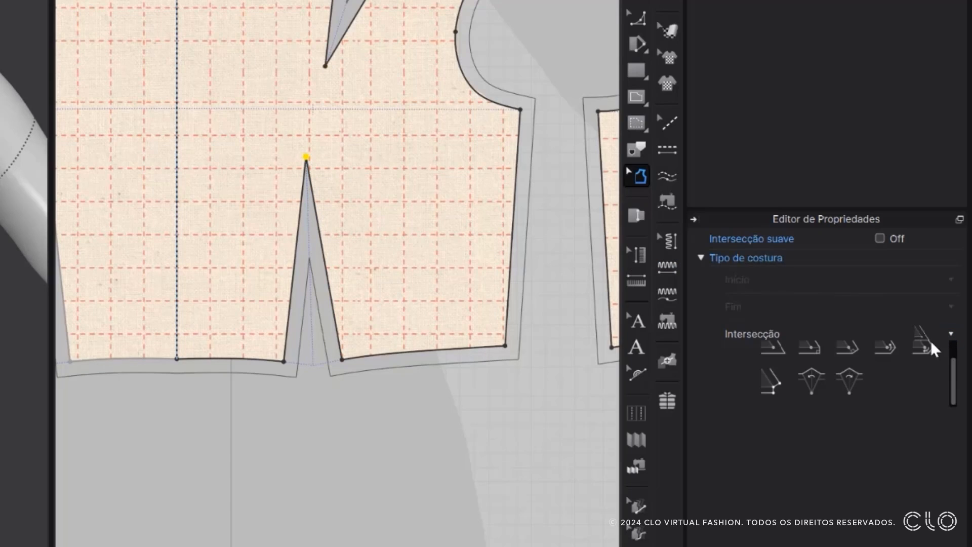
left_click(853, 384)
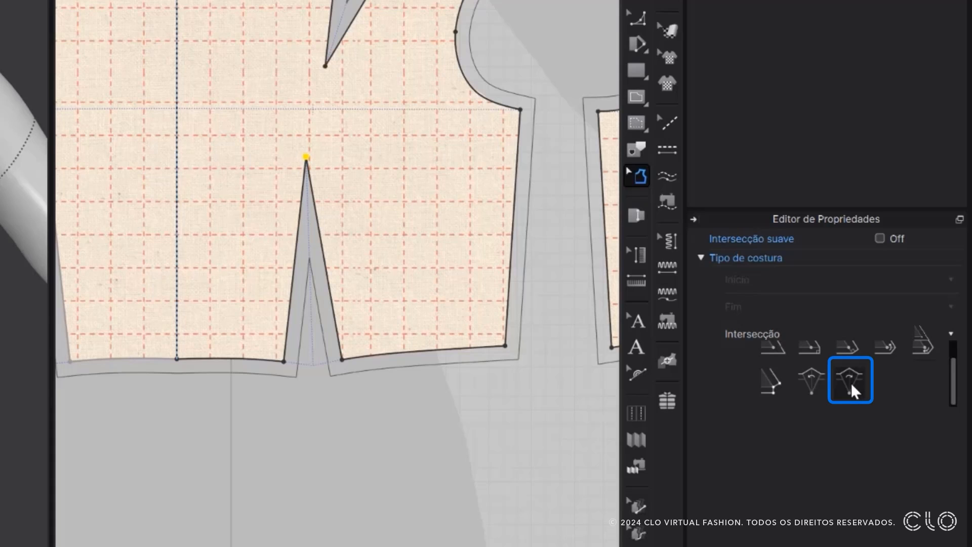
left_click(851, 381)
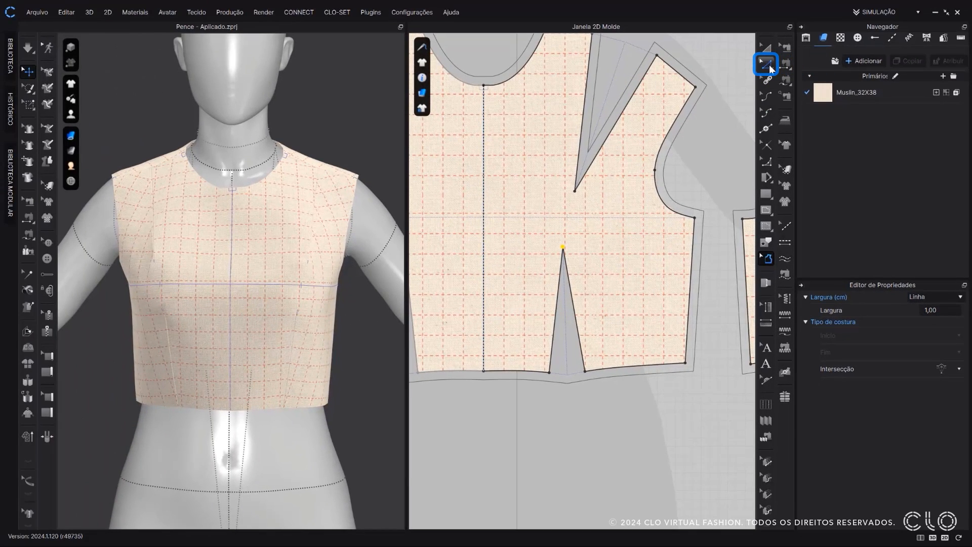
Add notches at both hem end points of the front waist dart with the Edit Pattern tool.
left_click(769, 66)
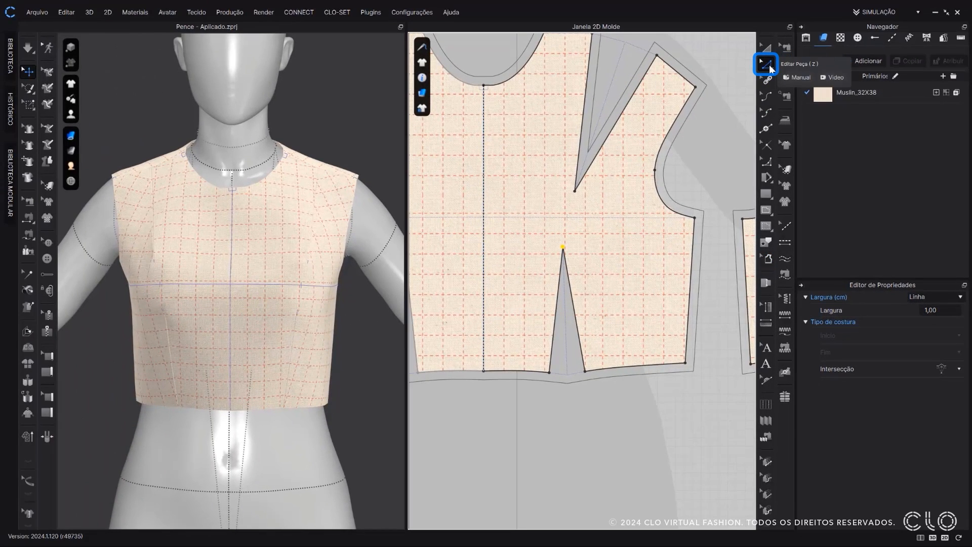
left_click(550, 374)
left_click(585, 372, "shift")
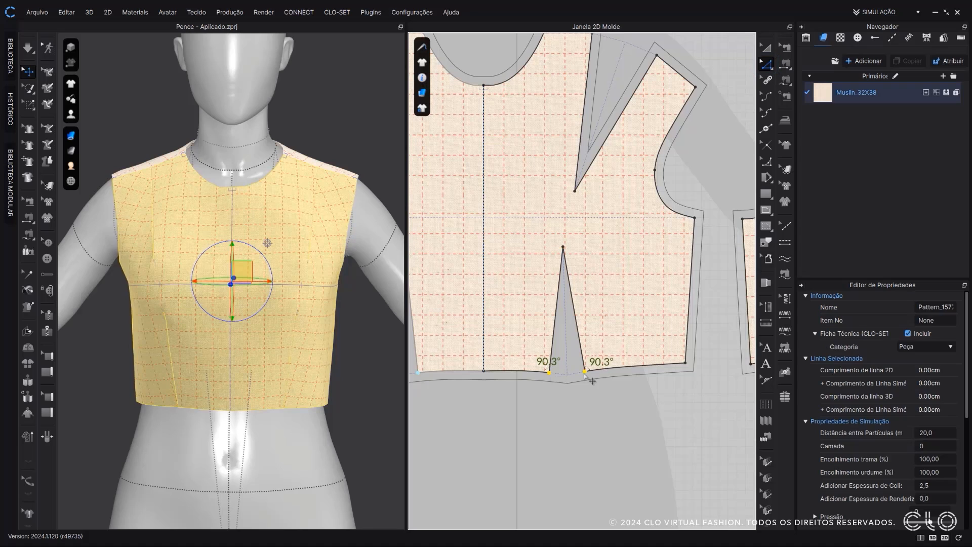
right_click(584, 375)
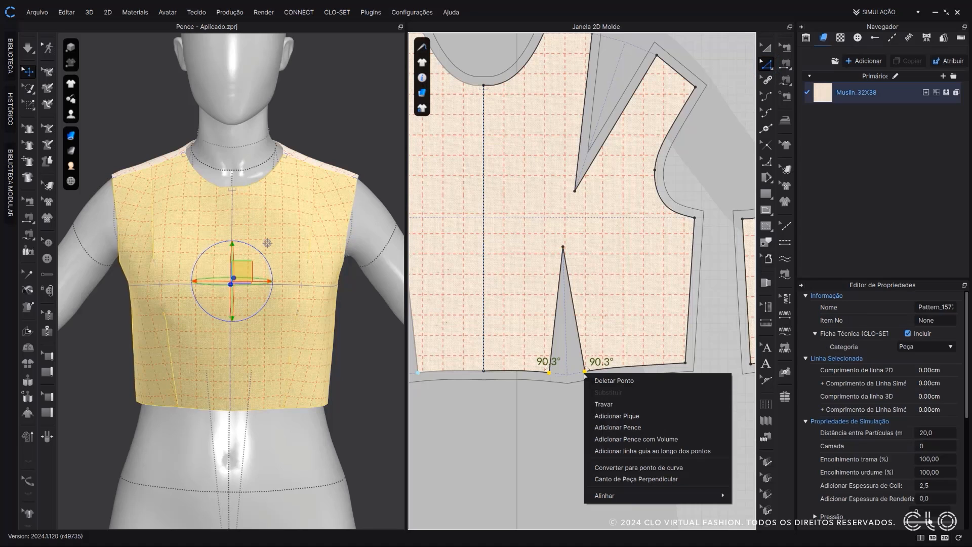
left_click(590, 417)
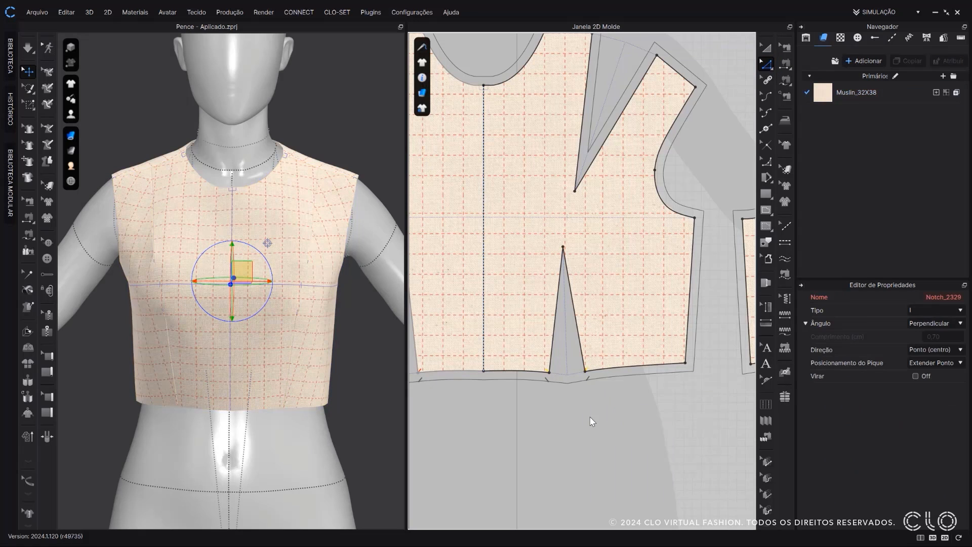
left_click(591, 422)
Change the notch on the front waist dart's side-seam leg to type V and set its direction to Segmento 2.
scroll(564, 408, "up", 5)
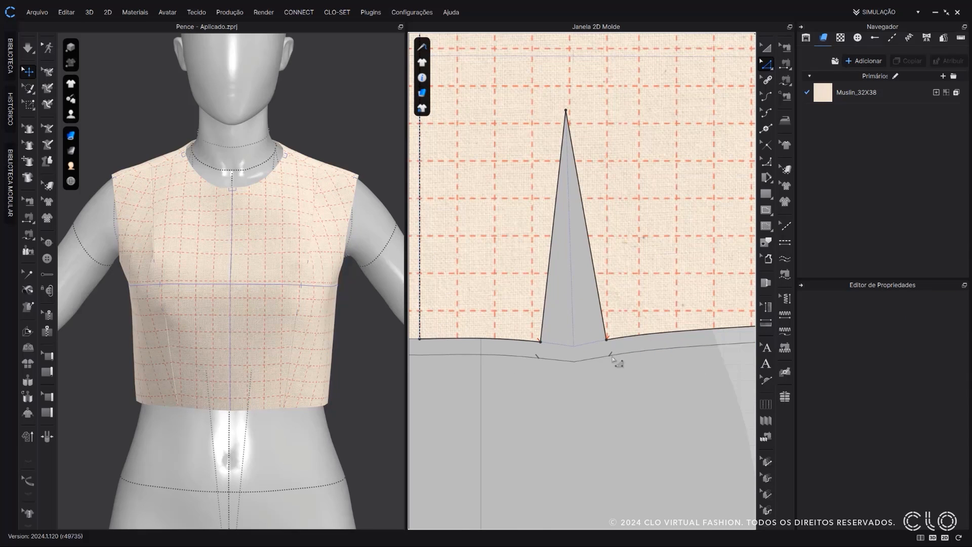
left_click(765, 146)
left_click(578, 342)
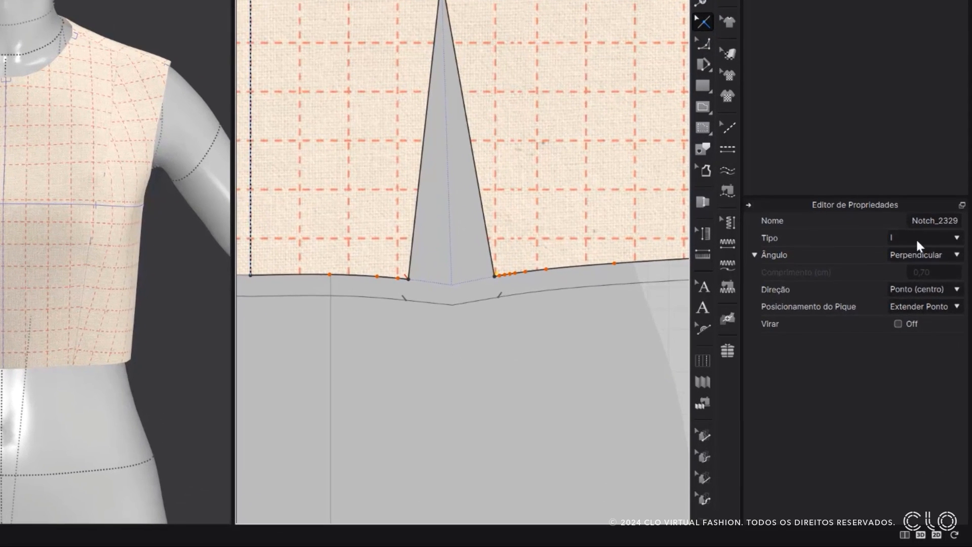
left_click(928, 306)
left_click(912, 256)
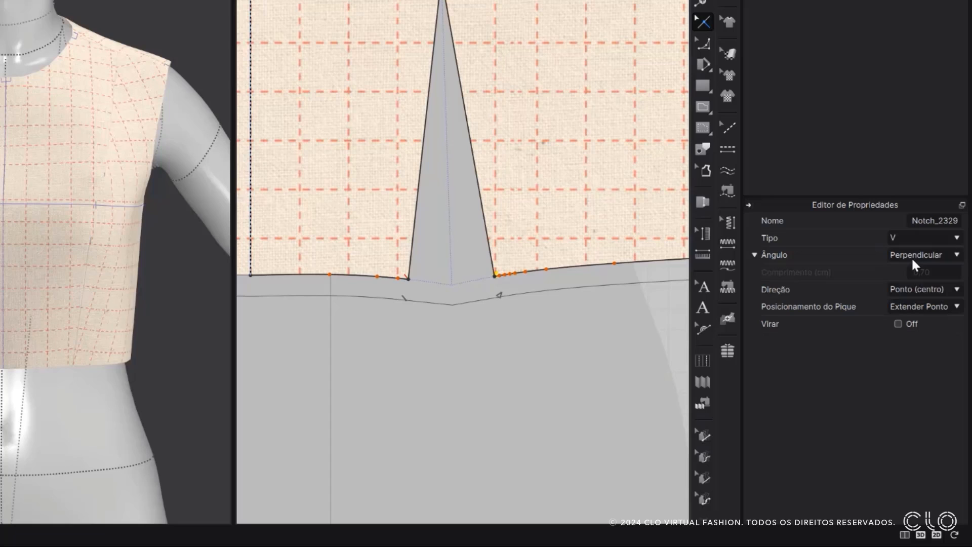
left_click(917, 290)
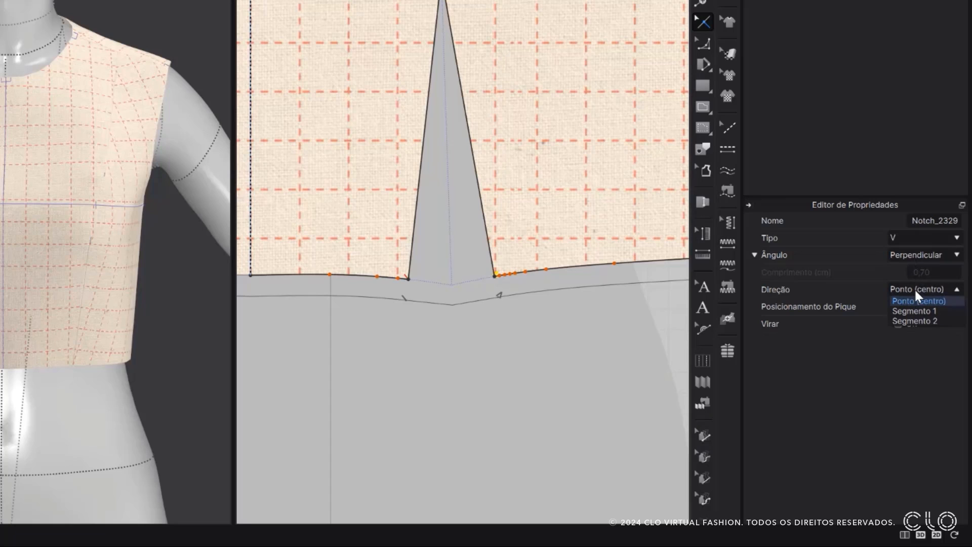
left_click(915, 312)
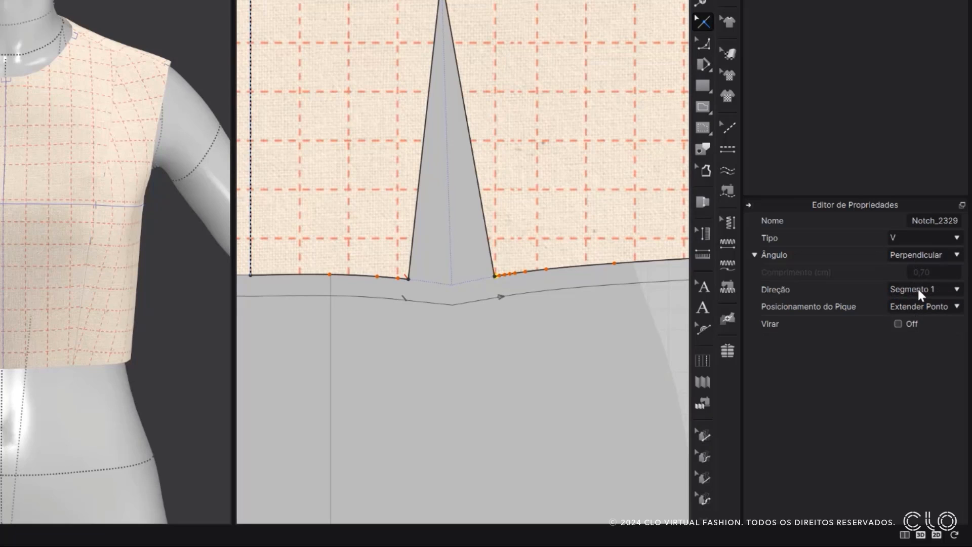
left_click(918, 289)
left_click(921, 318)
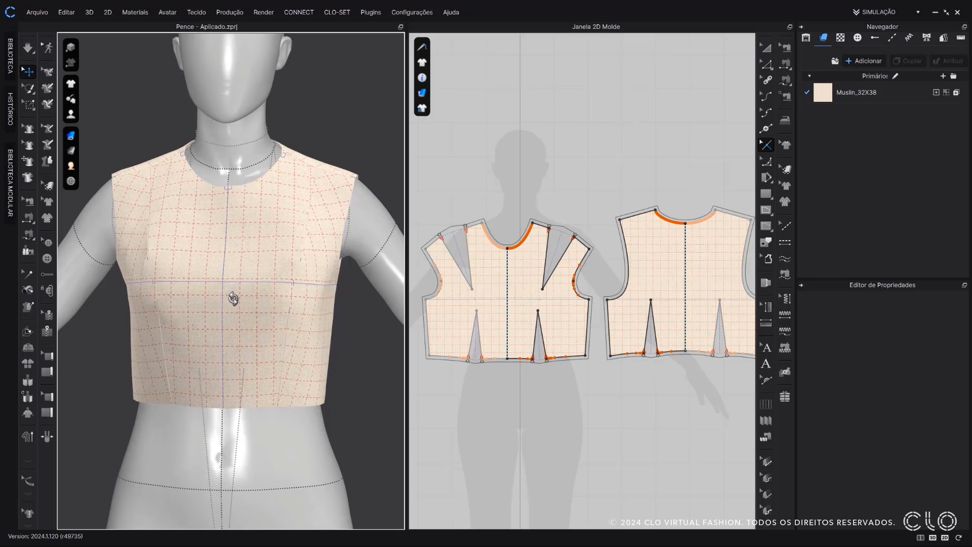
Set up the steam brush with -1% shrinkage, 83 mm size and 50% hardness.
right_click_drag(230, 282, 169, 304)
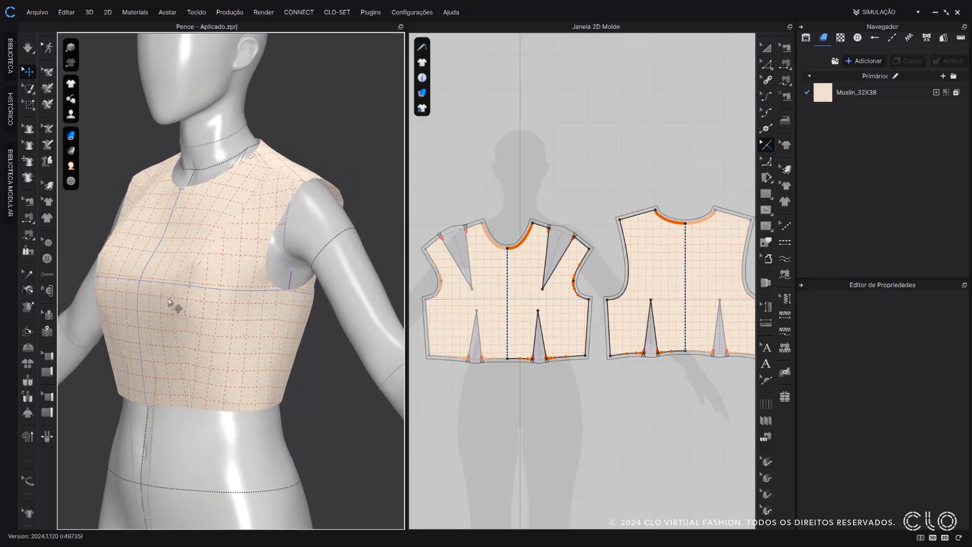
scroll(168, 303, "up", 5)
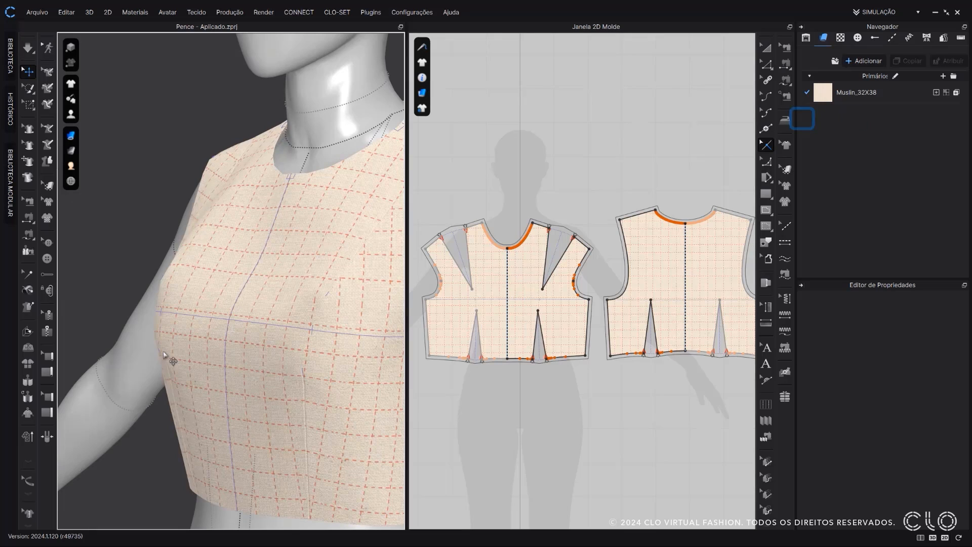
left_click(784, 120)
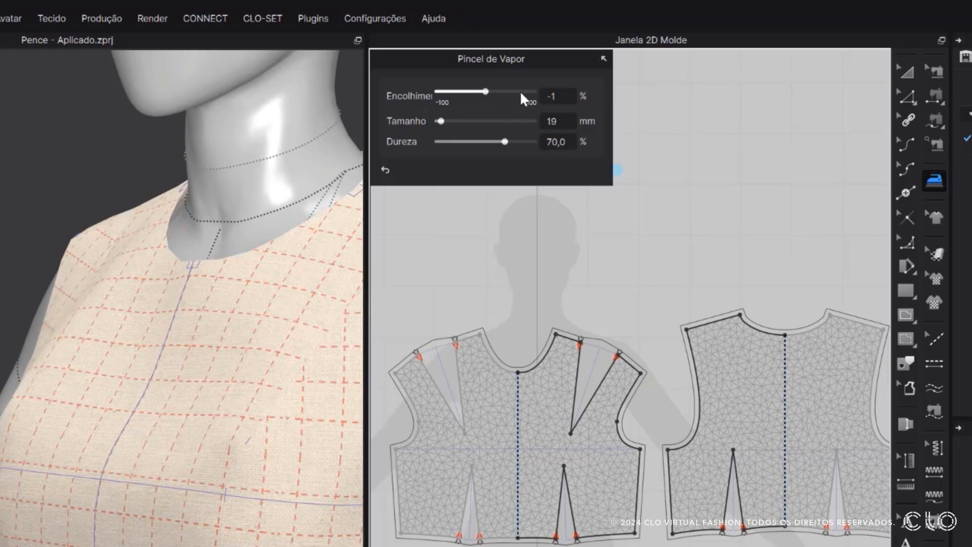
left_click(557, 98)
key("Return")
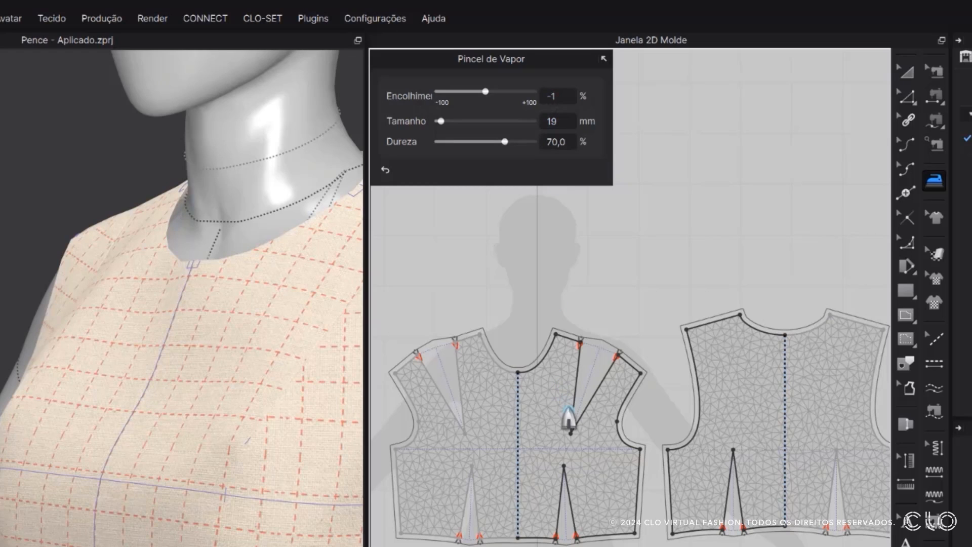
left_click_drag(441, 121, 480, 121)
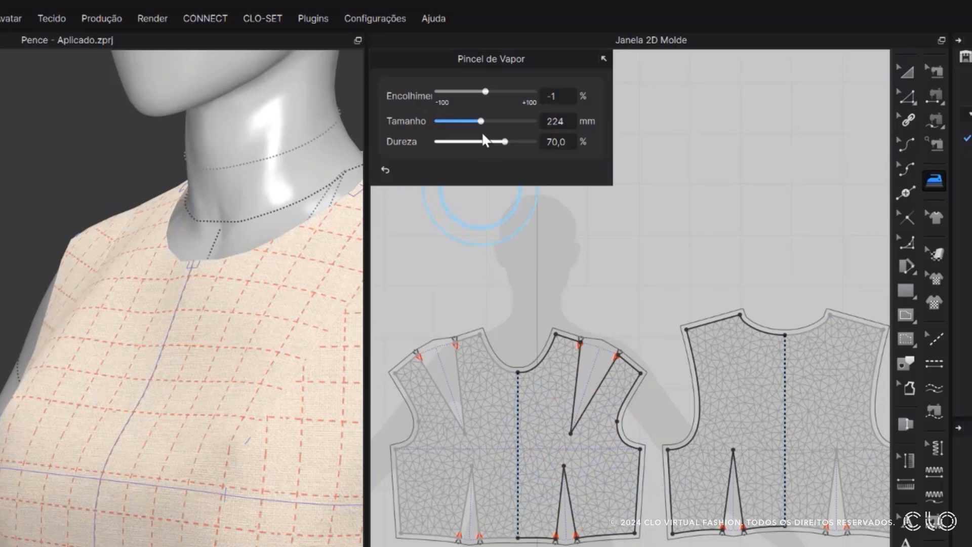
left_click_drag(481, 121, 454, 121)
left_click_drag(504, 142, 489, 143)
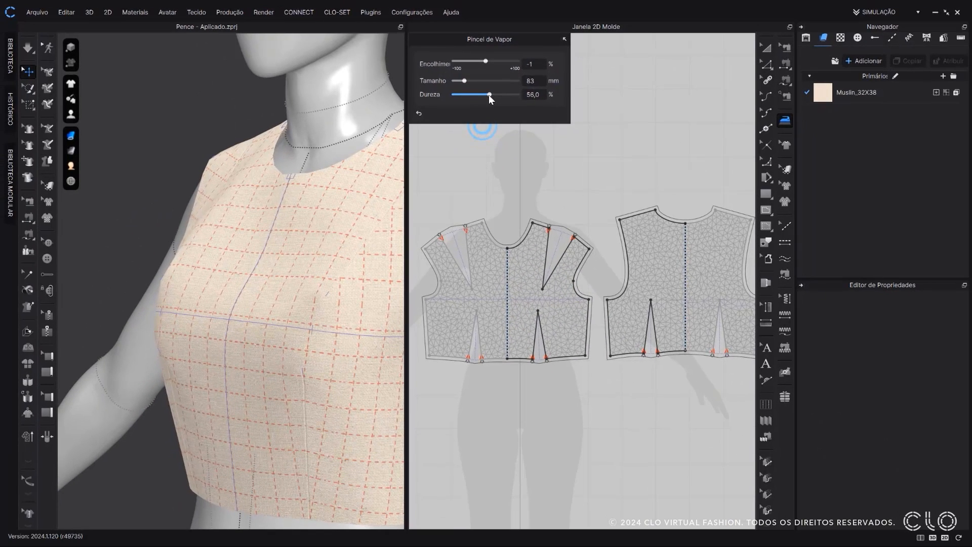
left_click_drag(488, 95, 485, 96)
Steam the front bodice's bust area between the shoulder and waist dart tips, simulating the garment to apply the shrinkage.
scroll(544, 310, "up", 5)
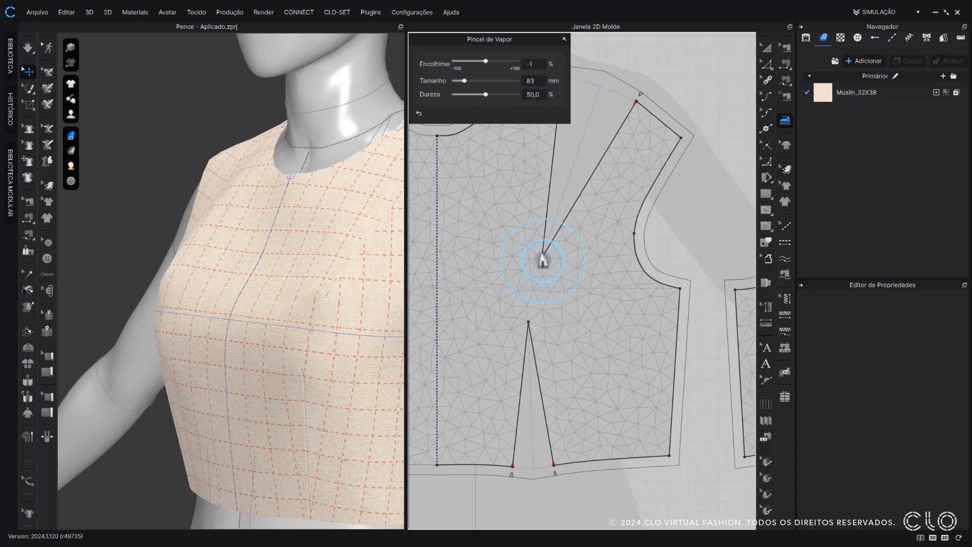
left_click(530, 325)
key("space")
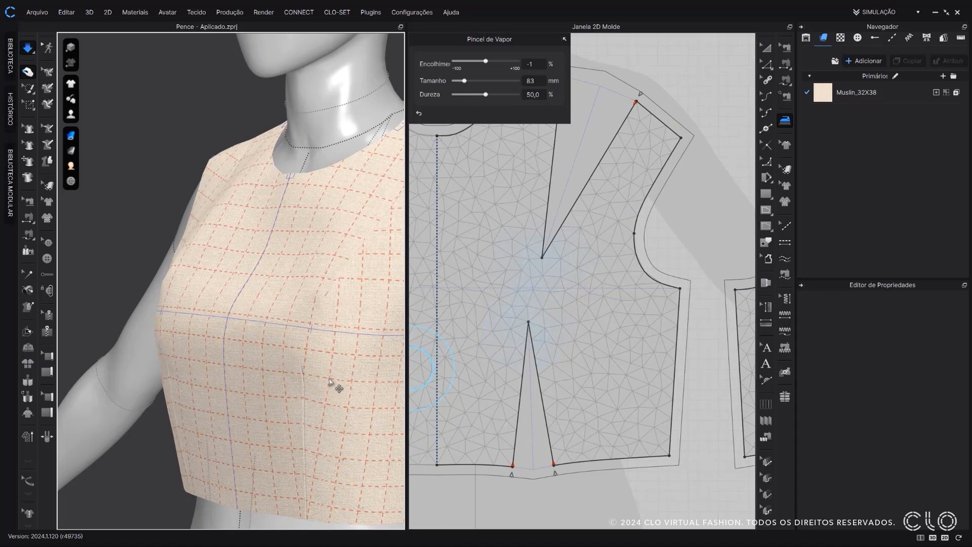
left_click(543, 251)
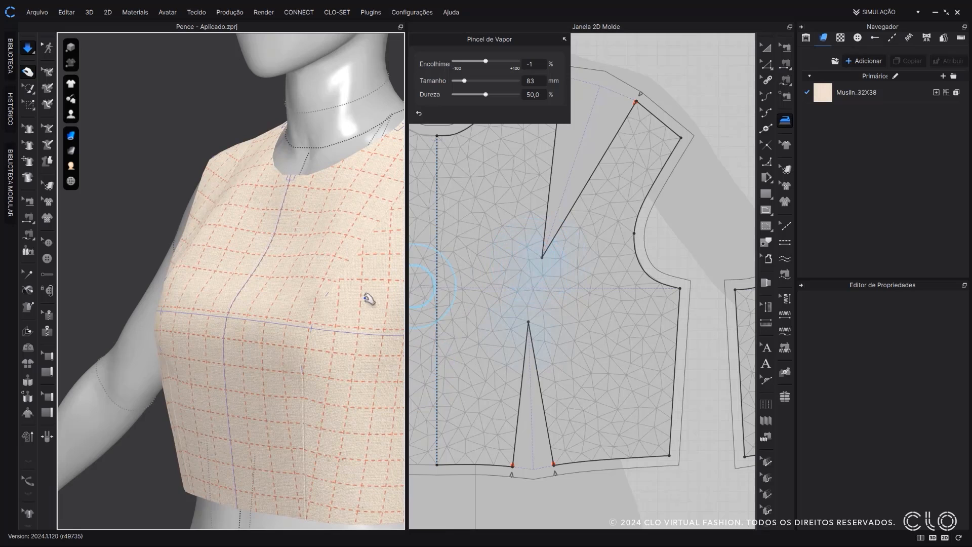
key("space")
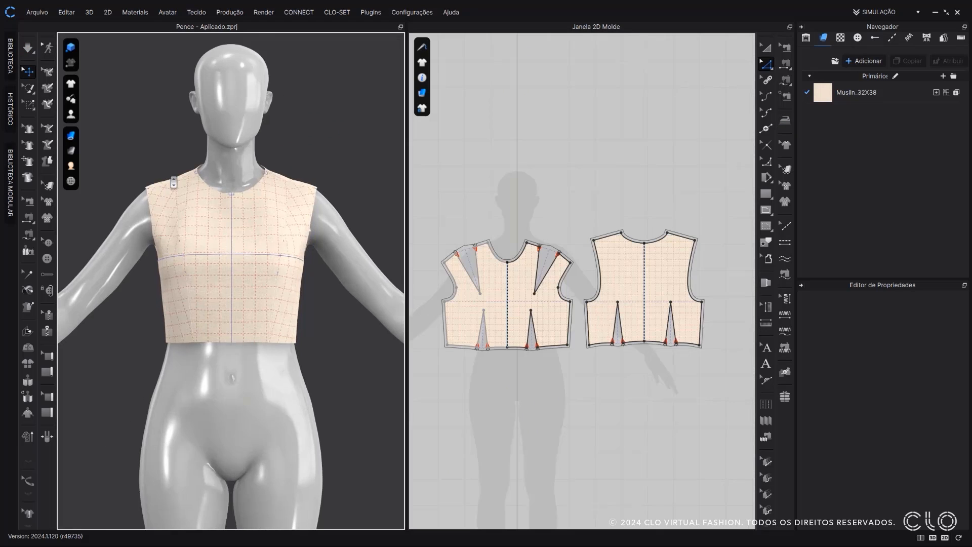
scroll(173, 183, "up", 3)
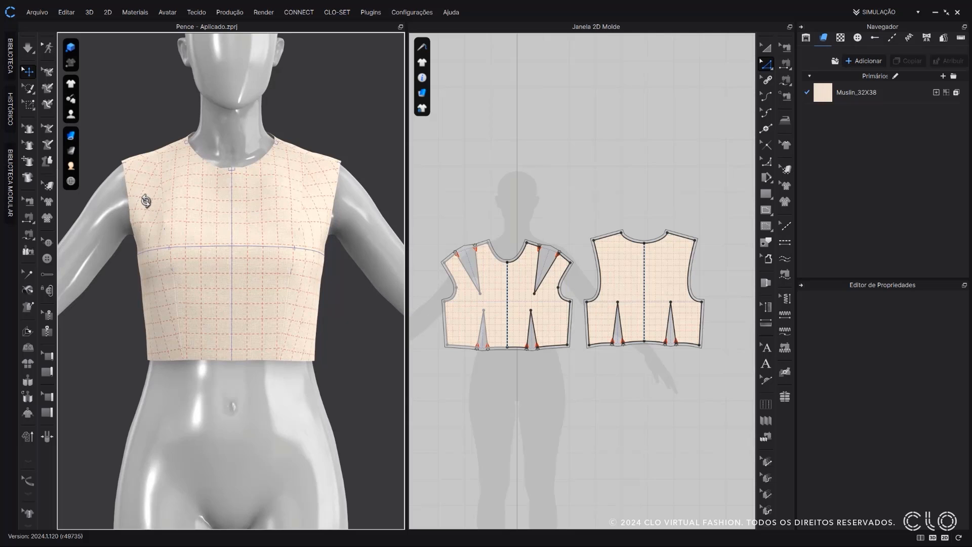
right_click_drag(144, 204, 184, 210)
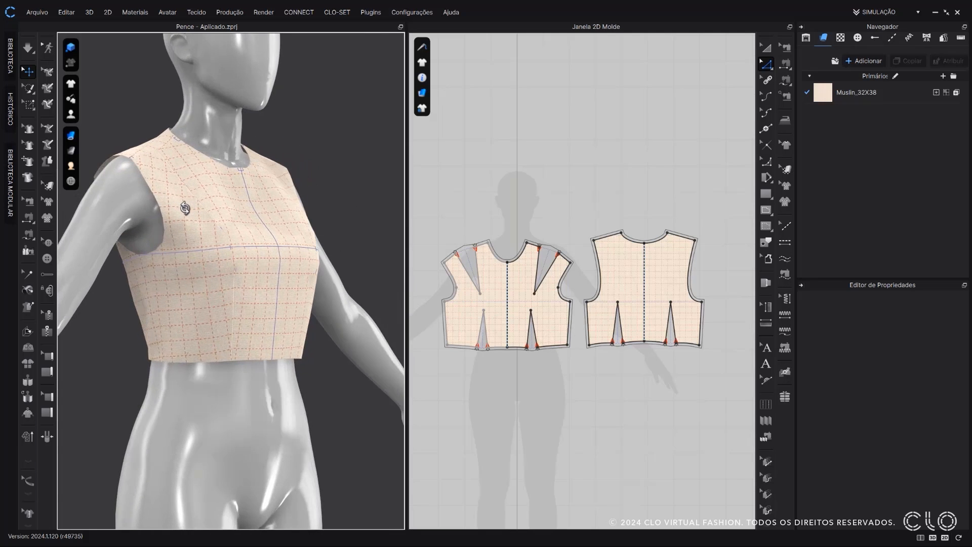